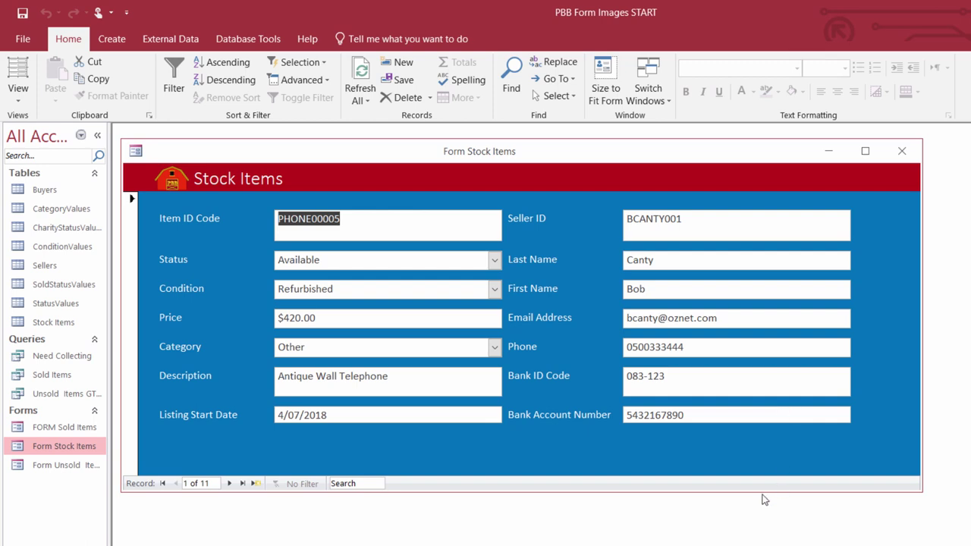
Step: Put the Stock Items form in Layout View and narrow the column of fields containing Item ID Code by about a third
left_click(18, 106)
left_click(45, 158)
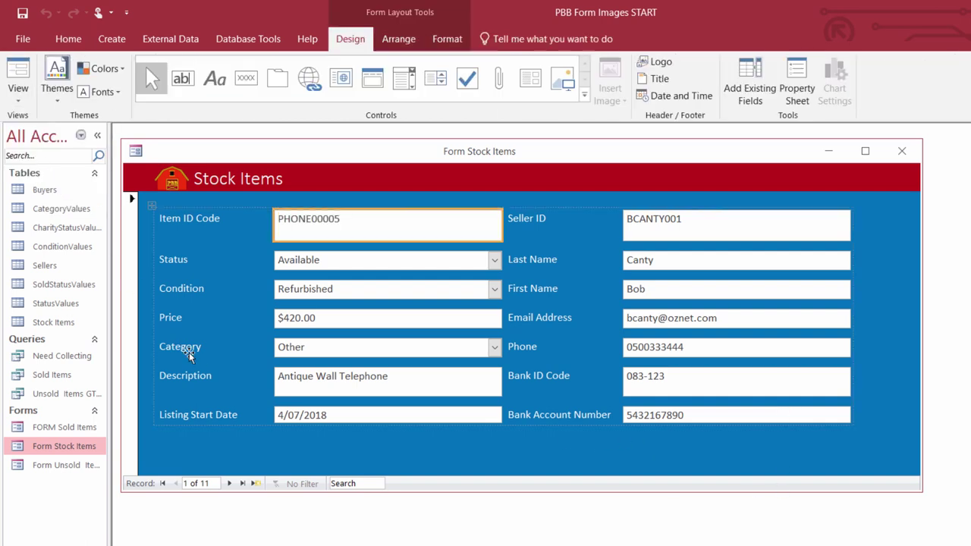
left_click(500, 224)
left_click_drag(503, 225, 427, 229)
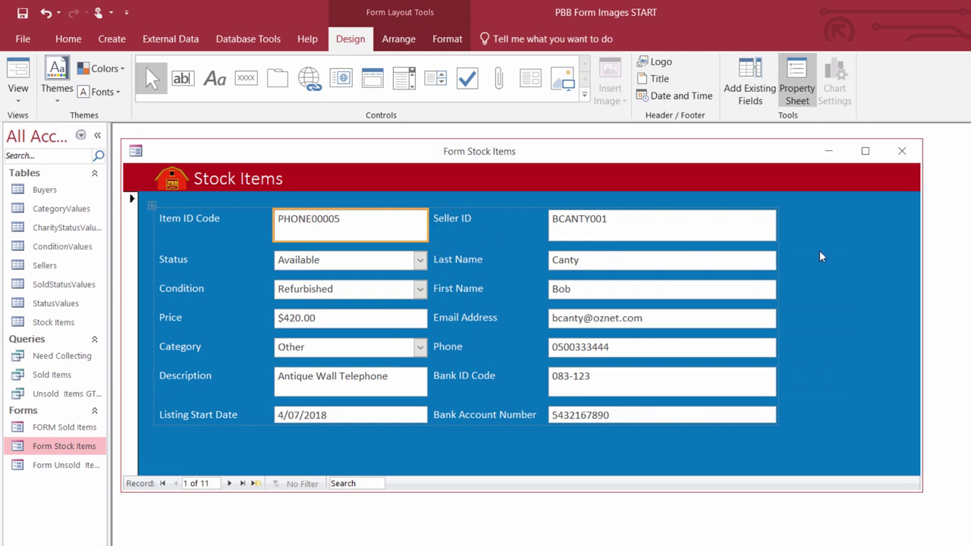
Step: Narrow the column of seller fields containing Seller ID to free blank space beside it on the form
left_click(769, 225)
left_click_drag(774, 224, 717, 228)
left_click(786, 337)
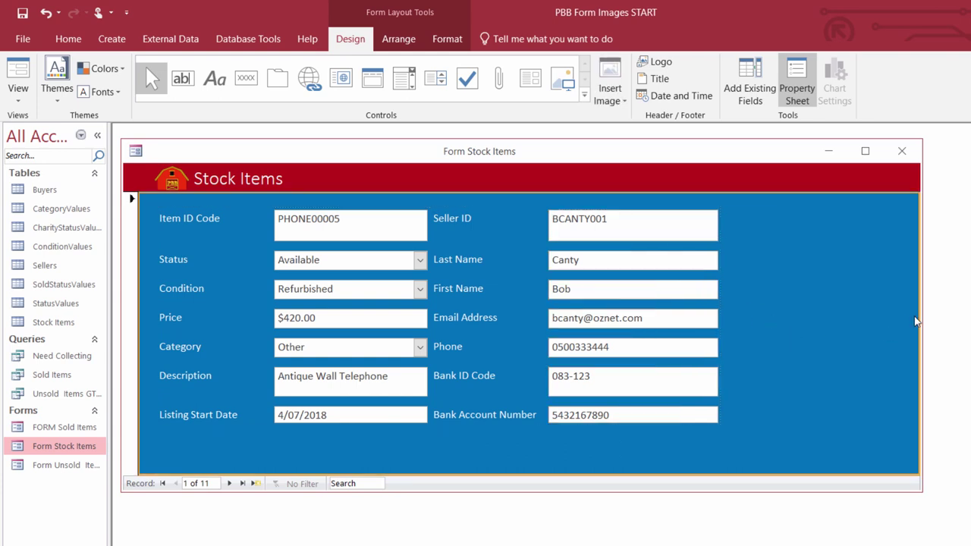
Step: Widen the Form Stock Items window to enlarge the blank area beside the seller fields, and save and close the form
left_click_drag(922, 313, 964, 311)
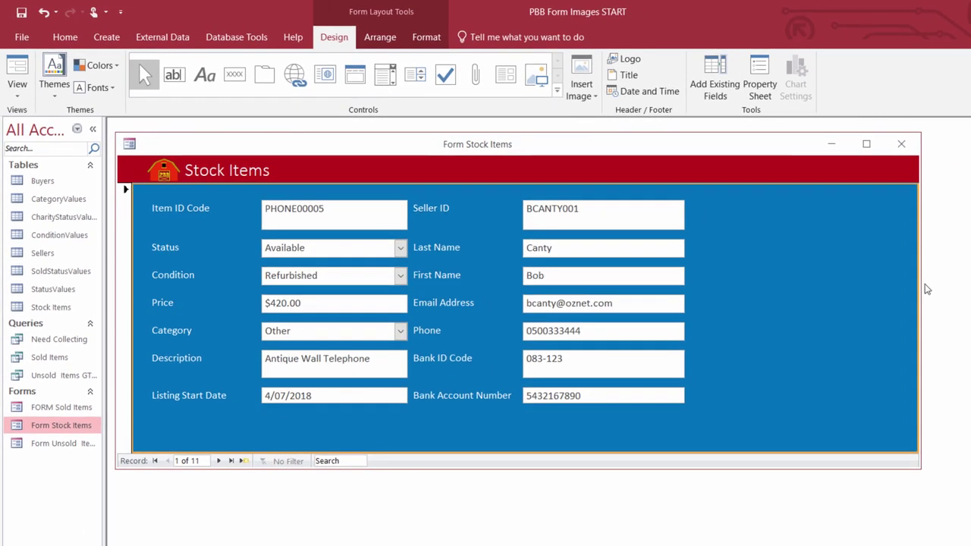
left_click_drag(921, 288, 946, 286)
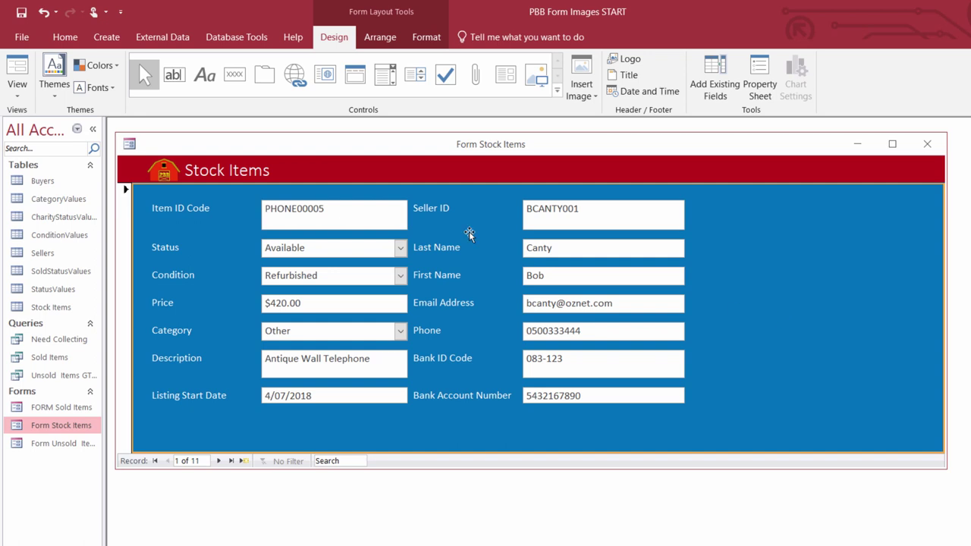
left_click(23, 17)
left_click(927, 144)
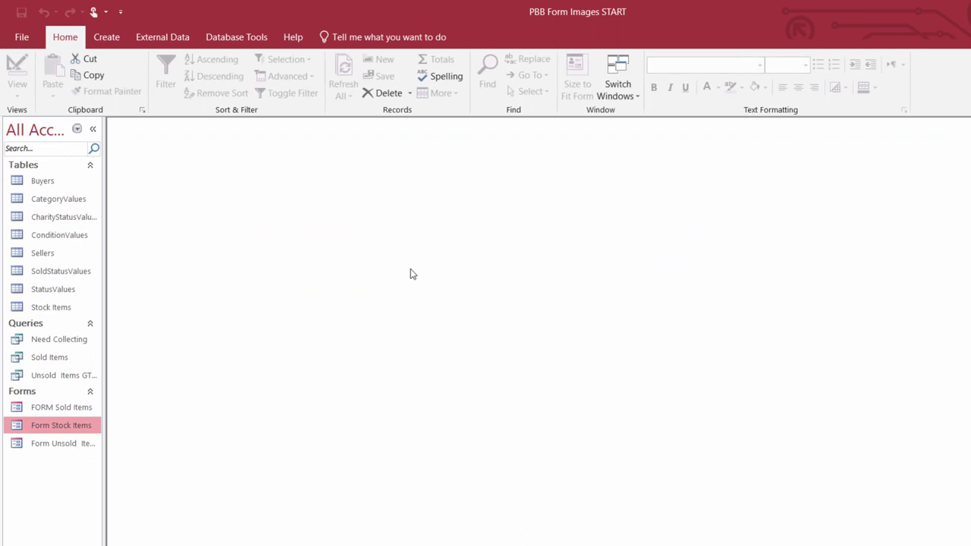
Step: Reopen Form Stock Items, make its window slightly narrower and switch it to Layout View
double_click(49, 425)
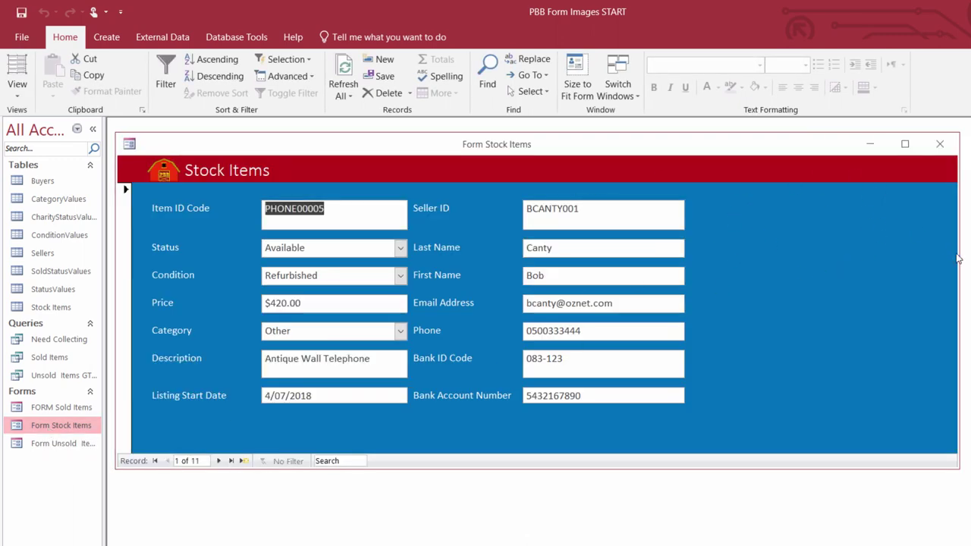
mouse_move(958, 256)
left_mouse_down()
mouse_move(711, 281)
mouse_move(950, 266)
left_mouse_up()
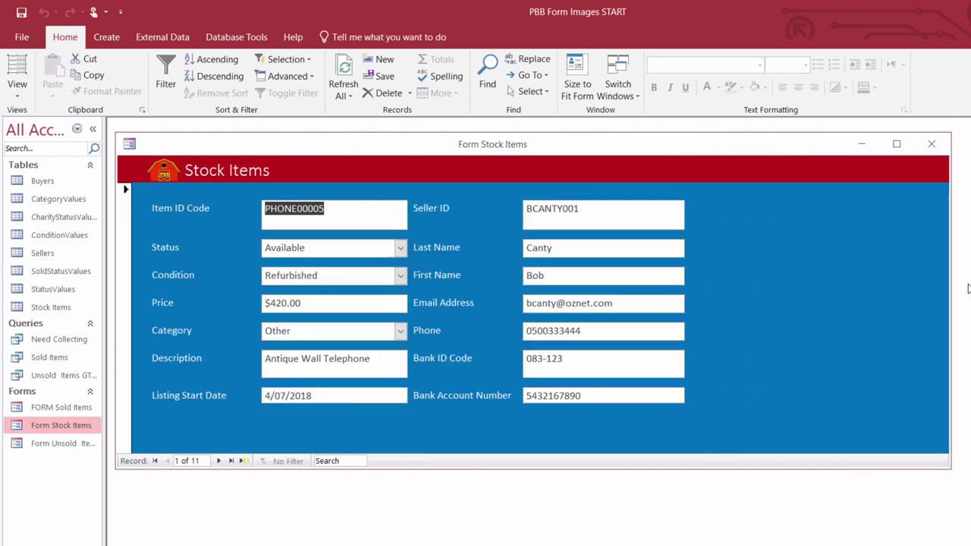
left_click(19, 90)
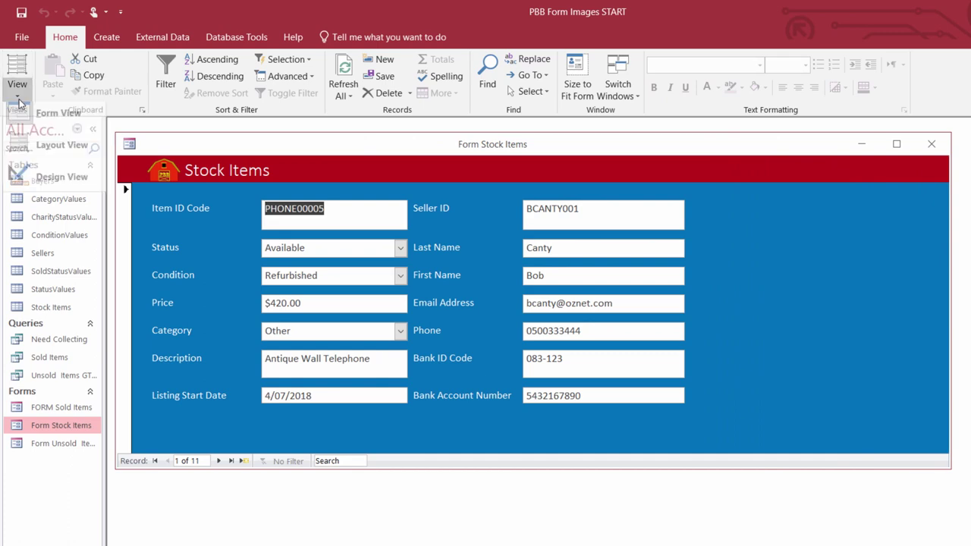
left_click(39, 154)
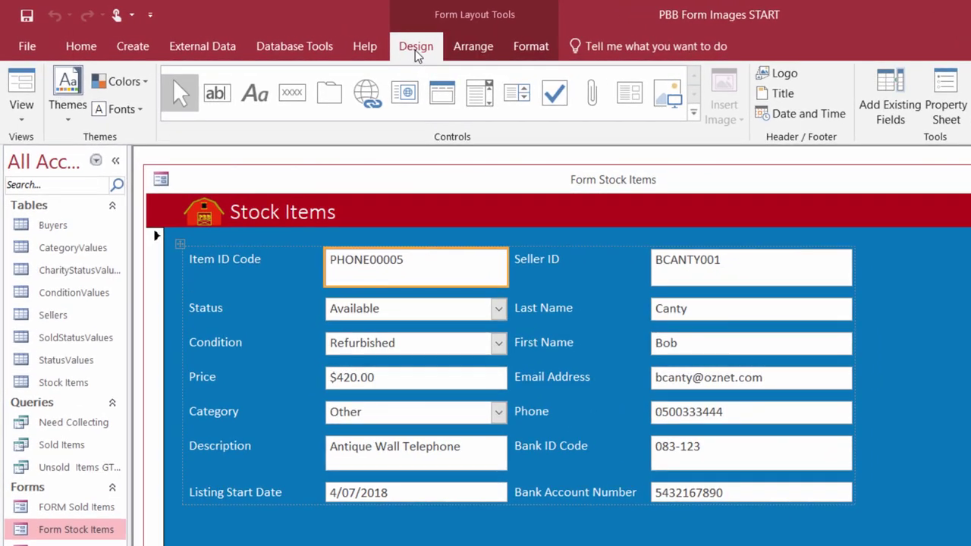
Step: Display the Property Sheet and select the whole Form object to show its format properties
left_click(954, 110)
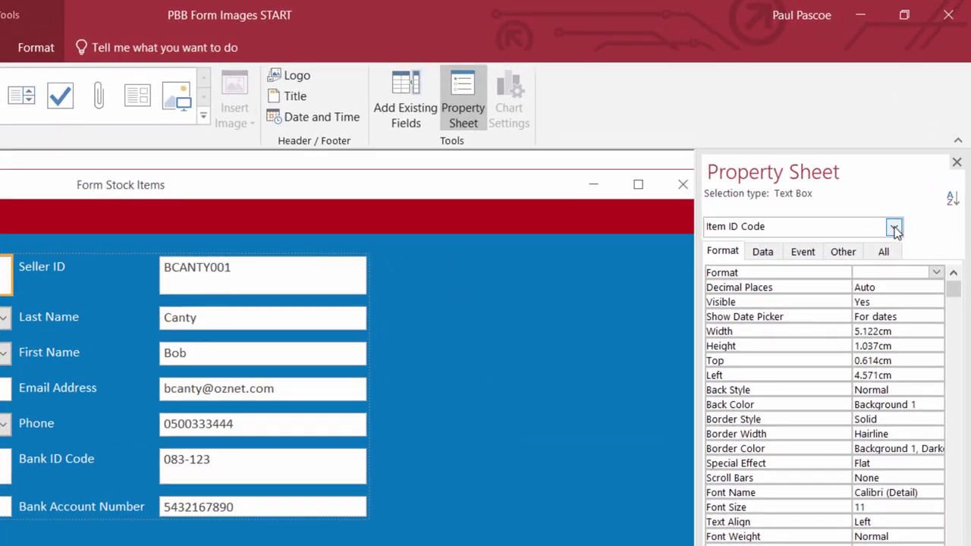
left_click(895, 229)
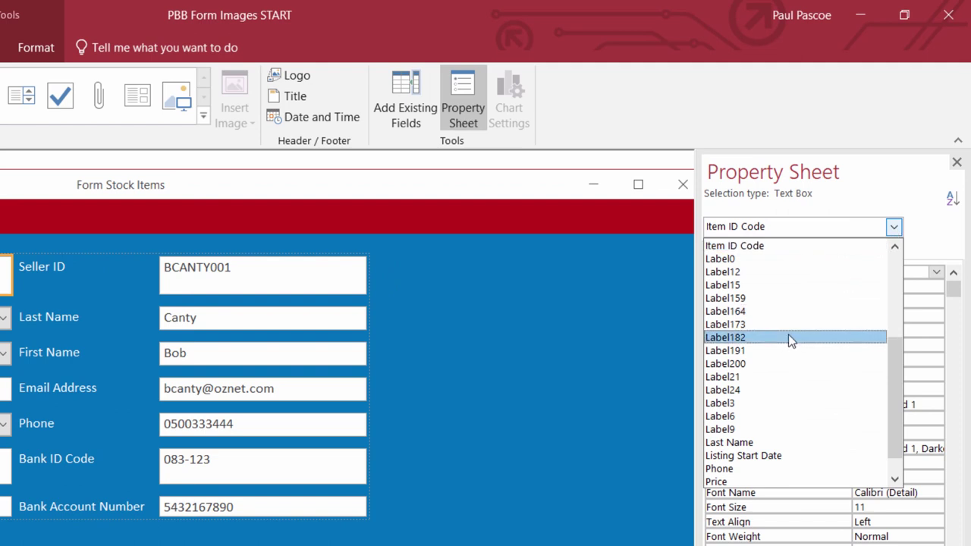
scroll(788, 340, "down", 1)
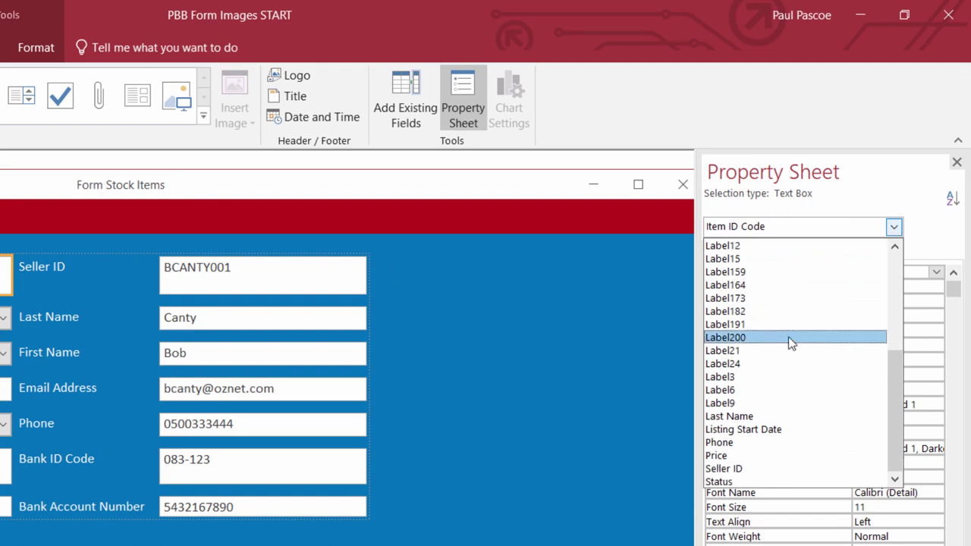
left_click(896, 302)
left_click_drag(889, 312, 895, 345)
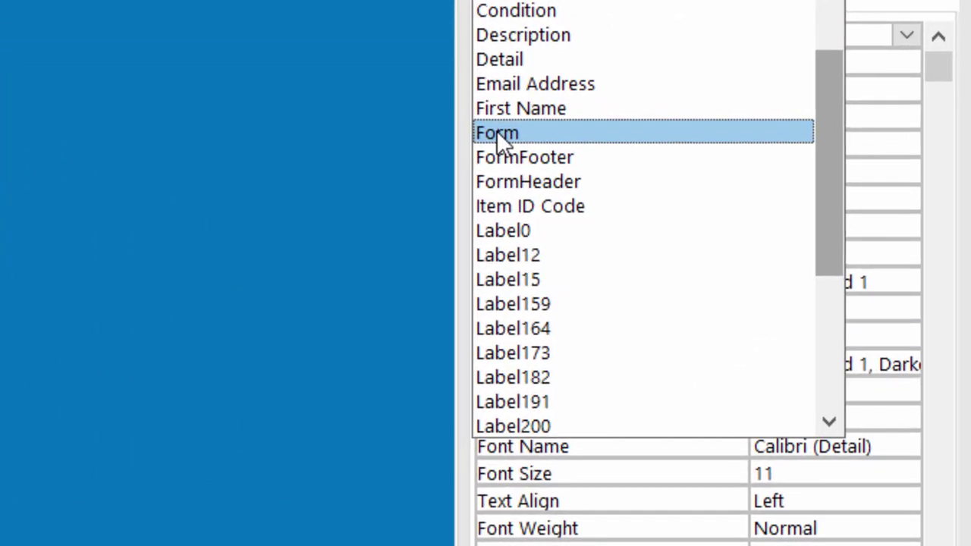
left_click(716, 324)
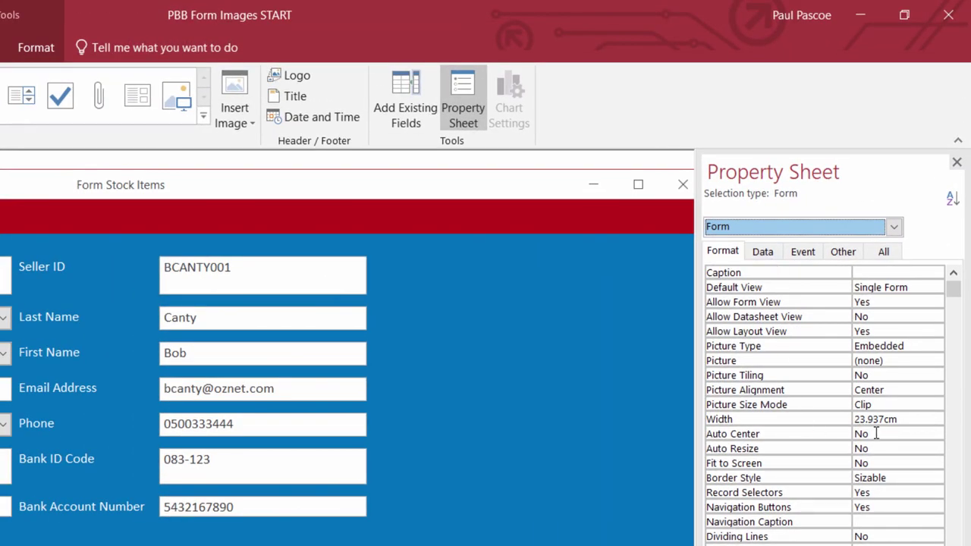
Step: Check the form's Auto Center property, close the Property Sheet and save the form
left_click(876, 433)
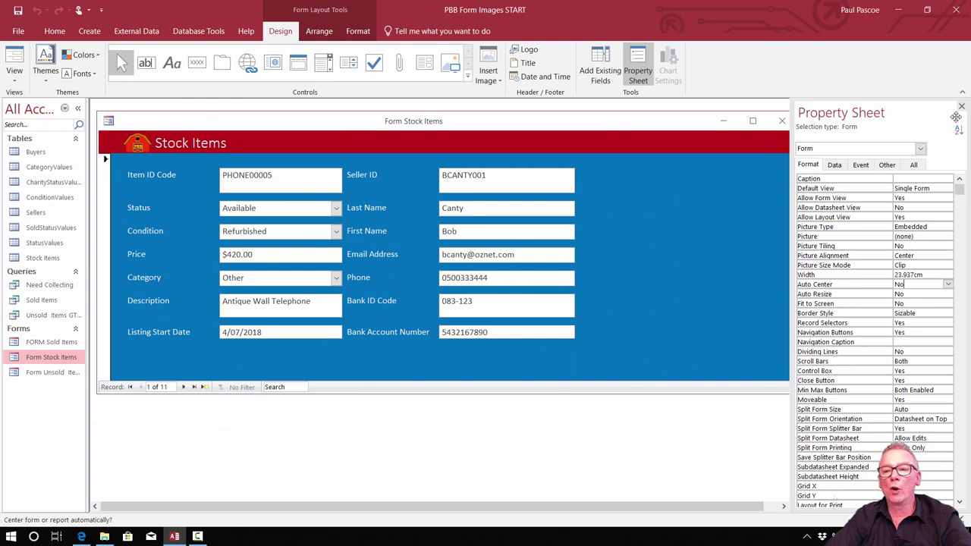
left_click(961, 107)
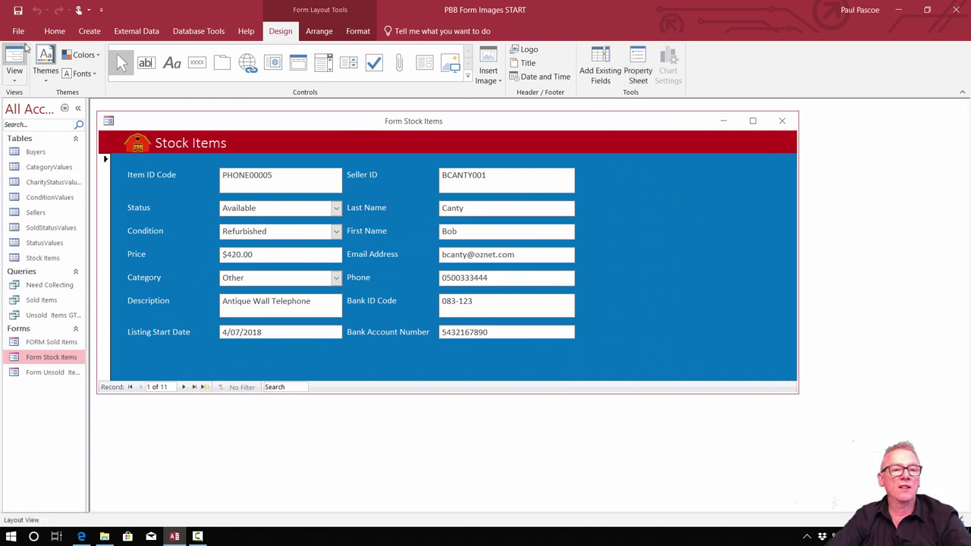
left_click(19, 10)
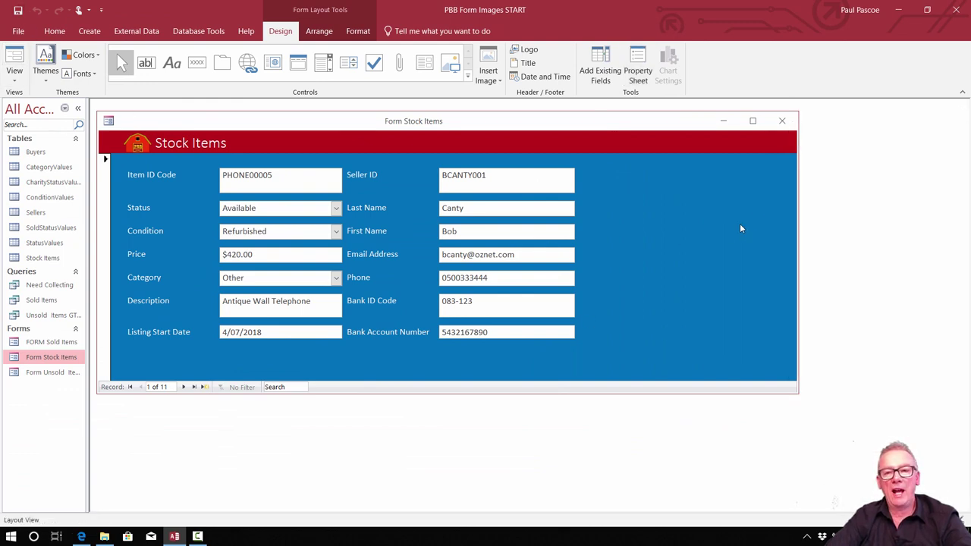
Step: Narrow the Form Stock Items window to just past the seller fields and close the form
left_click_drag(798, 197, 657, 212)
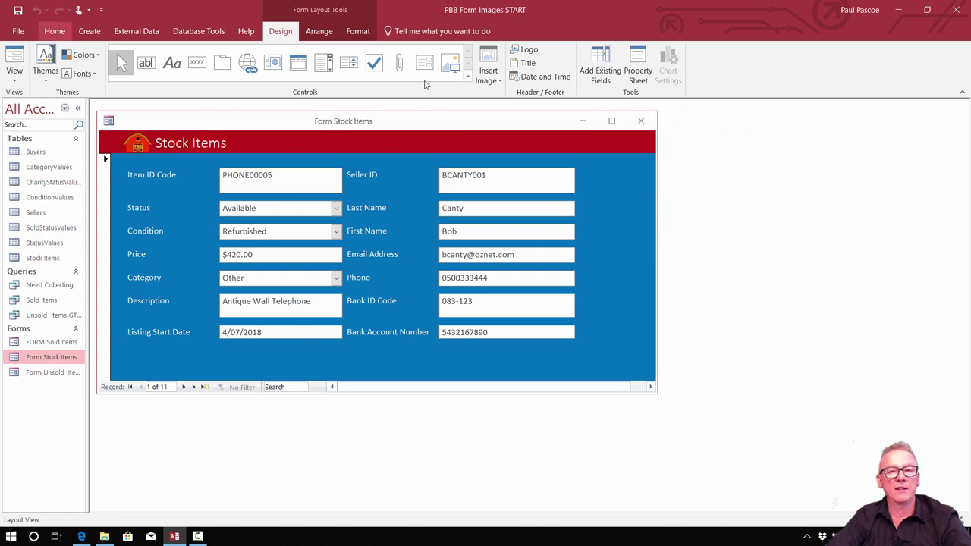
left_click(639, 121)
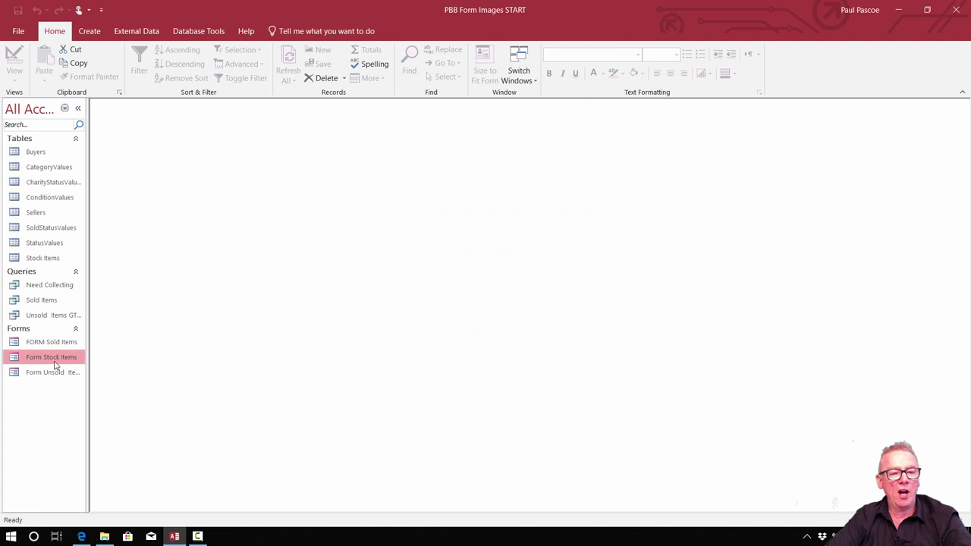
Step: Reopen Form Stock Items, widen its window well past the seller fields and close the form
double_click(56, 359)
left_click_drag(666, 260, 853, 260)
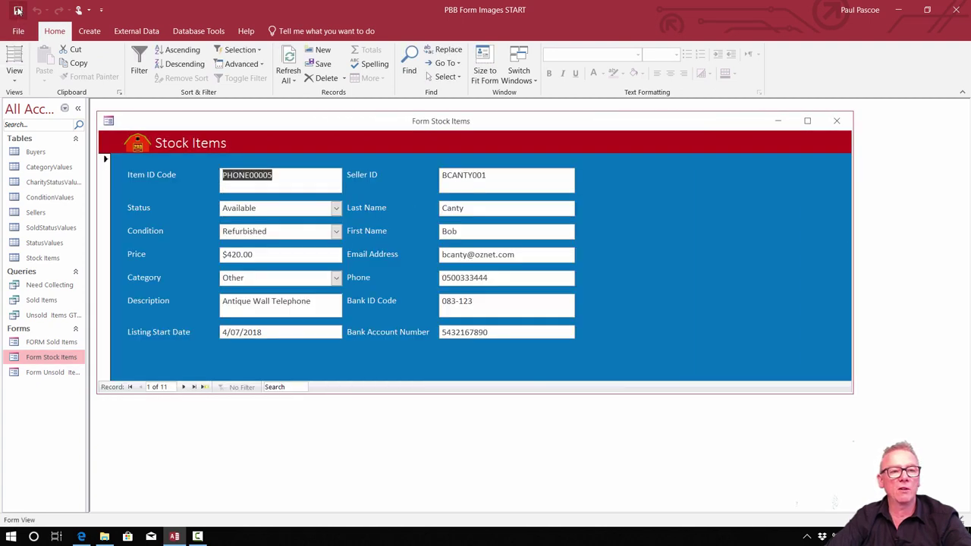
left_click(838, 122)
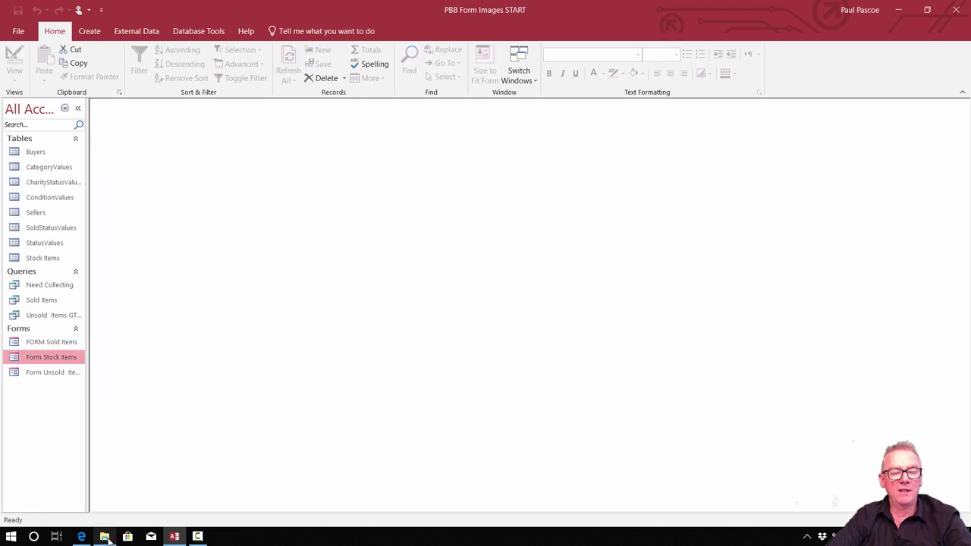
Step: Switch to File Explorer's Images folder and examine the names and dimensions of the stock item pictures
left_click(105, 537)
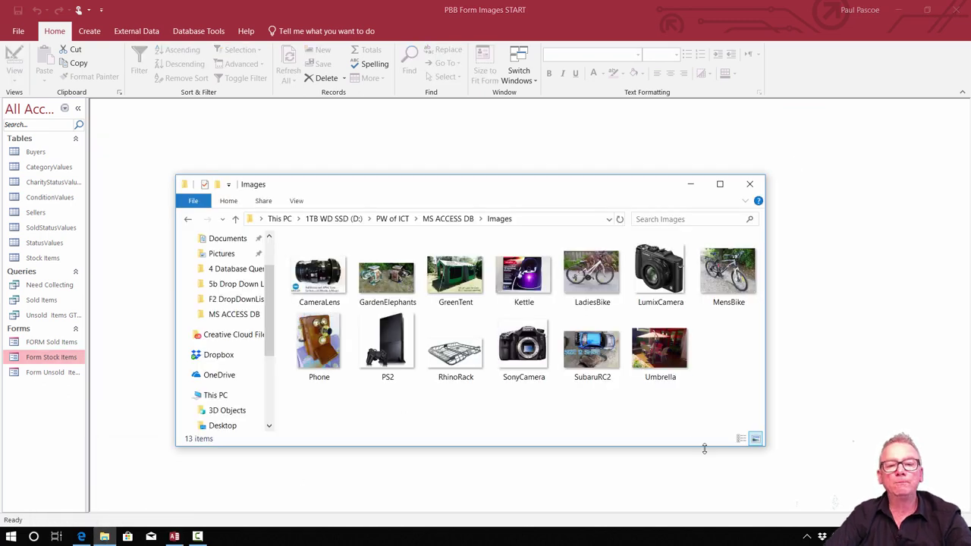
left_click_drag(380, 192, 390, 145)
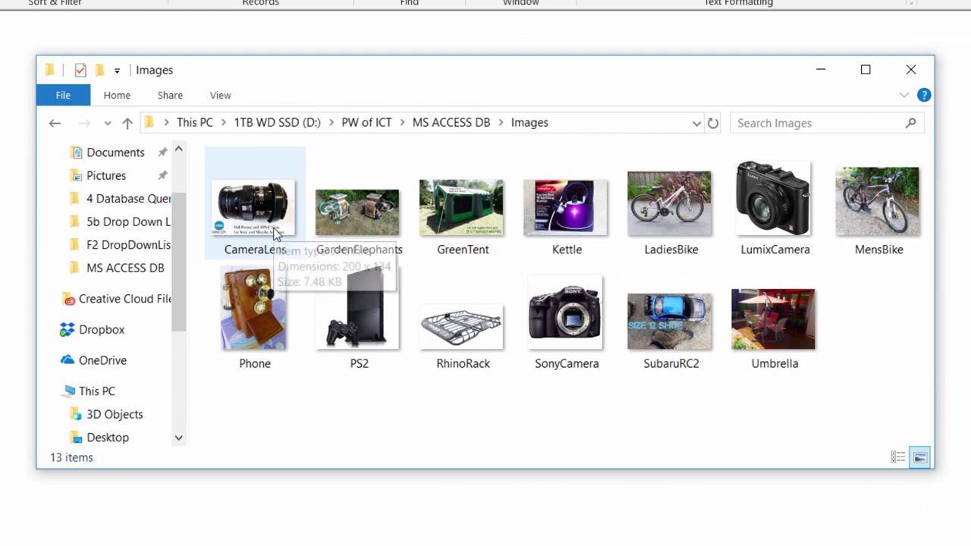
left_click(275, 233)
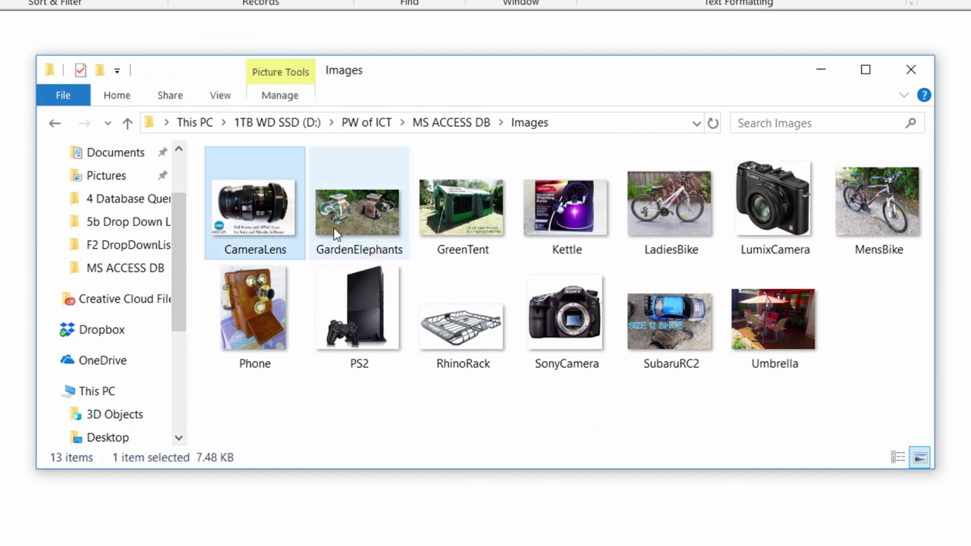
left_click(366, 214)
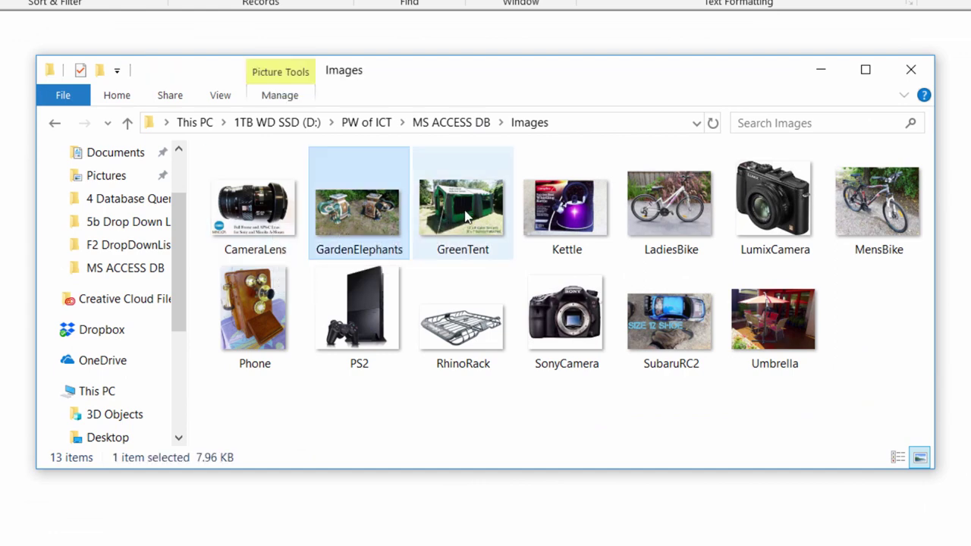
left_click(467, 218)
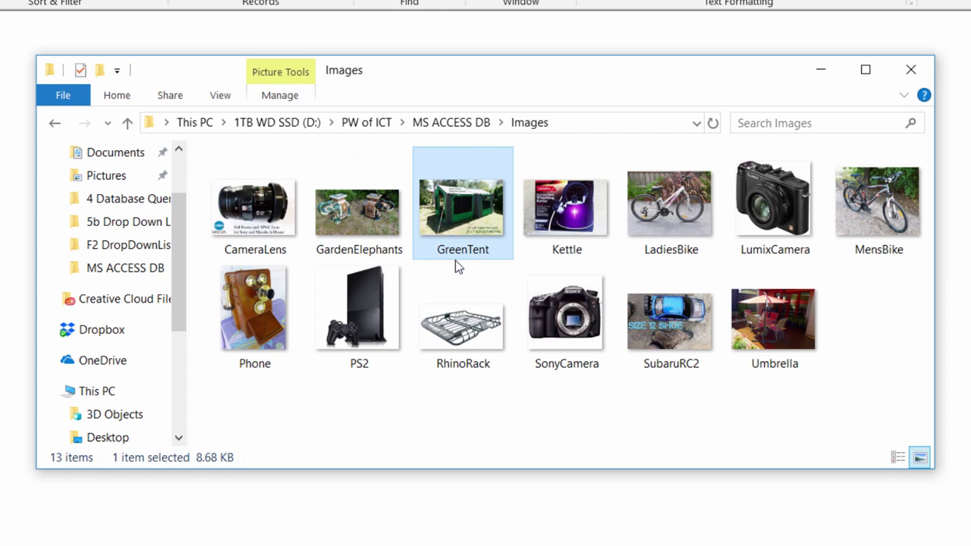
mouse_move(458, 256)
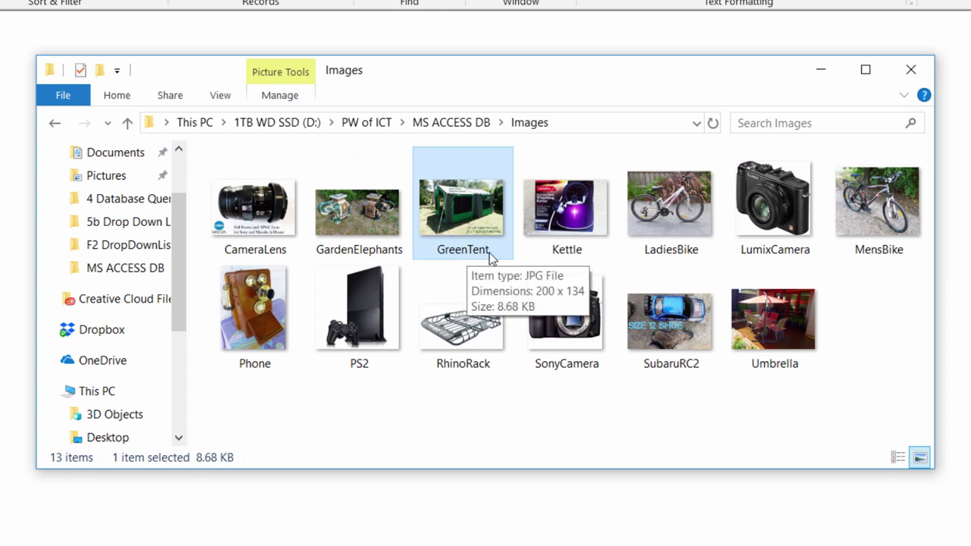
mouse_move(579, 259)
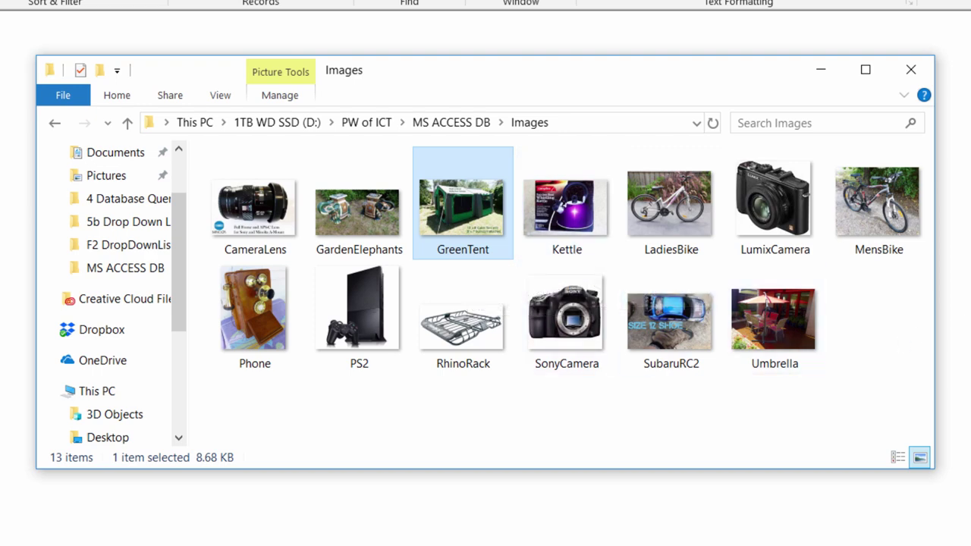
Step: Rename the LadiesBike image file as Ladies Bike, with a space between the words
mouse_move(677, 258)
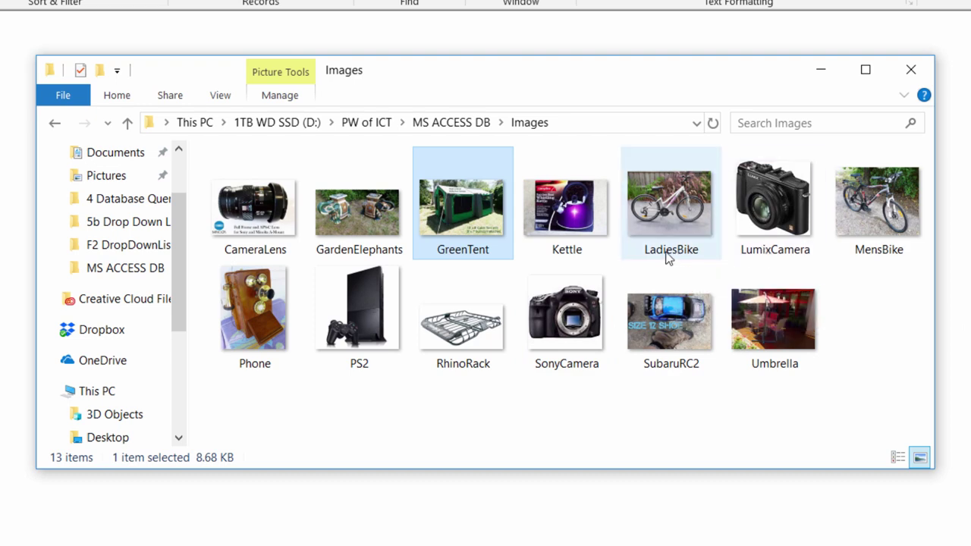
left_click(668, 258)
right_click(668, 258)
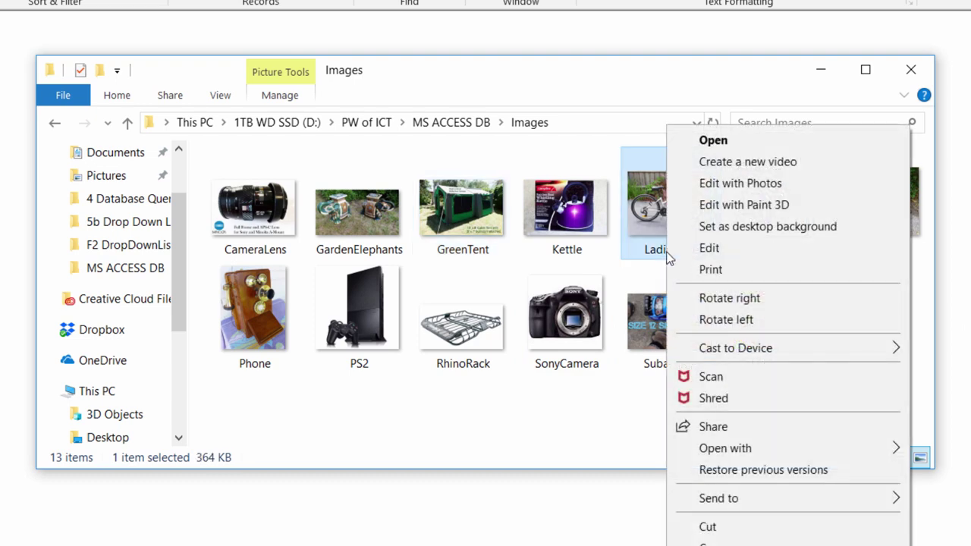
left_click(665, 254)
left_click(662, 250)
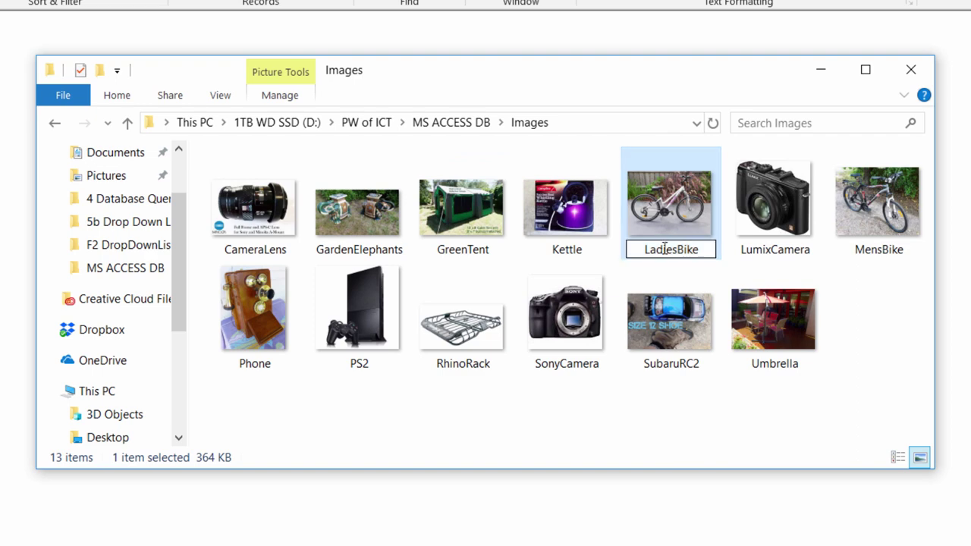
left_click(678, 250)
left_click(878, 295)
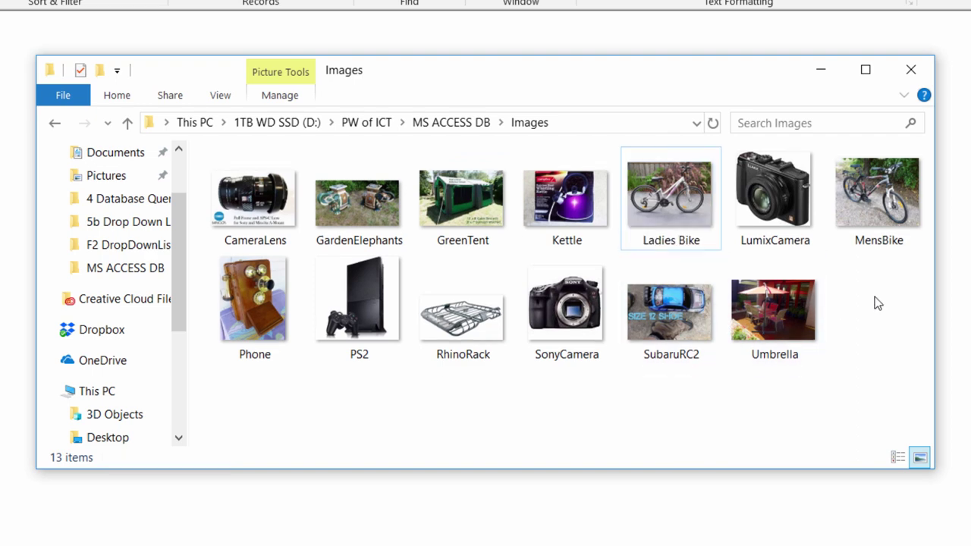
Step: Rename the Ladies Bike image file as LadiesBike, without the space between the words
left_click(670, 245)
left_click(670, 243)
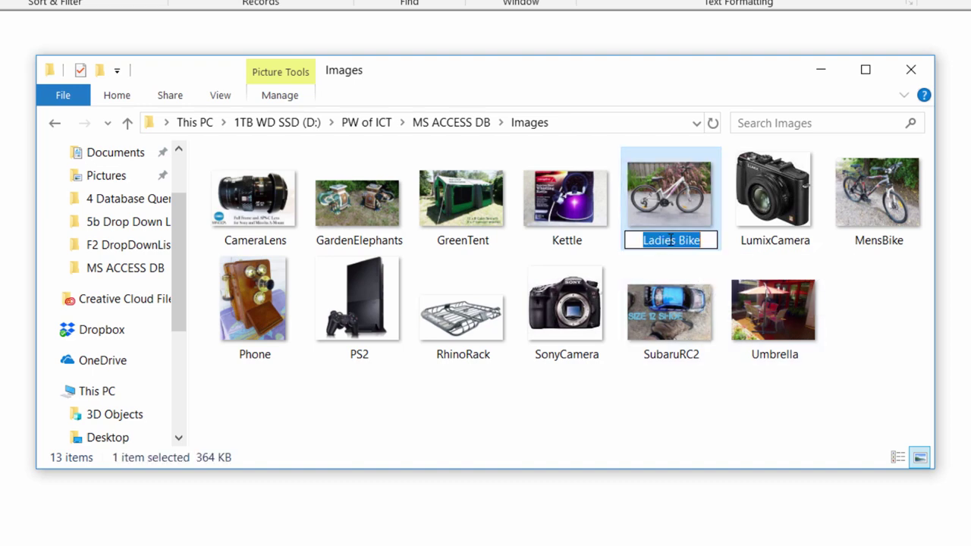
left_click(670, 241)
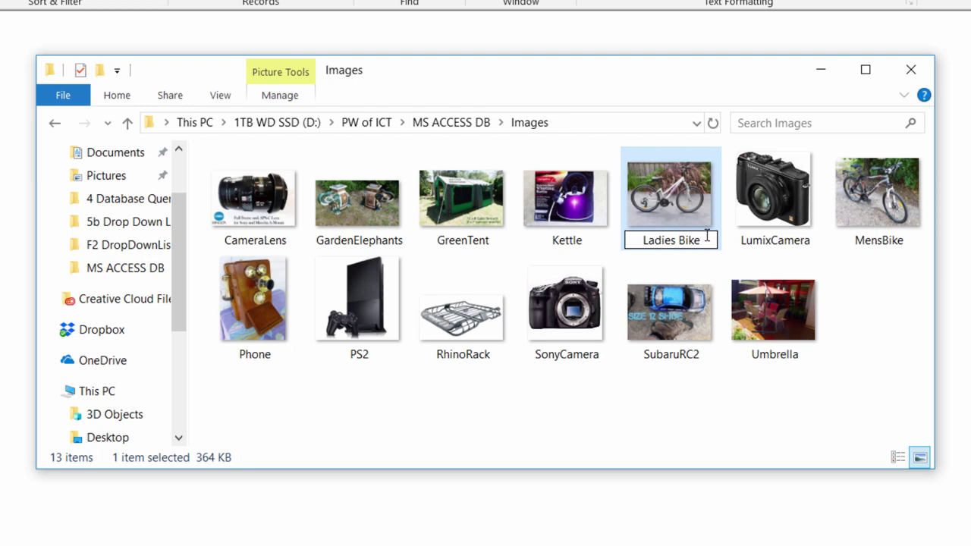
key("BackSpace")
left_click(849, 297)
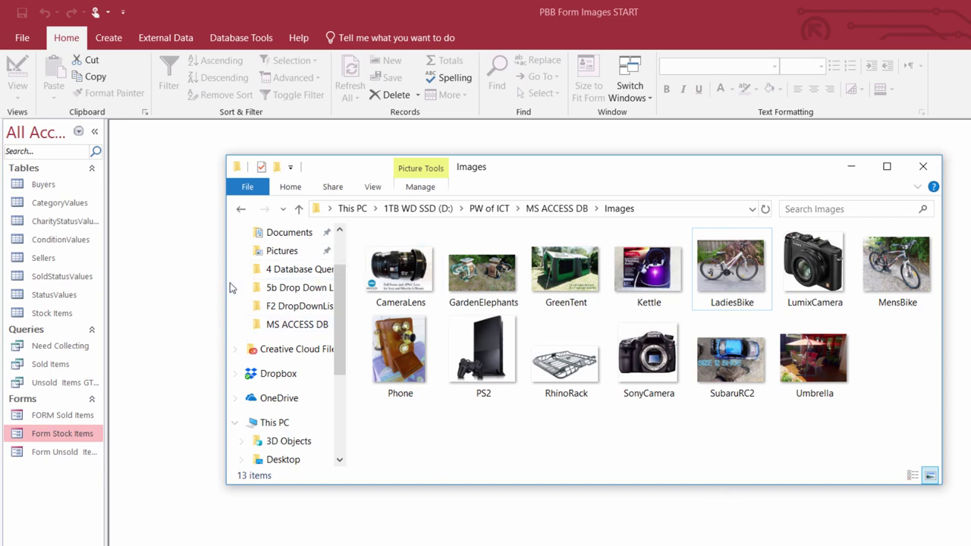
Step: Switch to Access and open the Stock Items table in Design View to examine the Image Location field
left_click(157, 248)
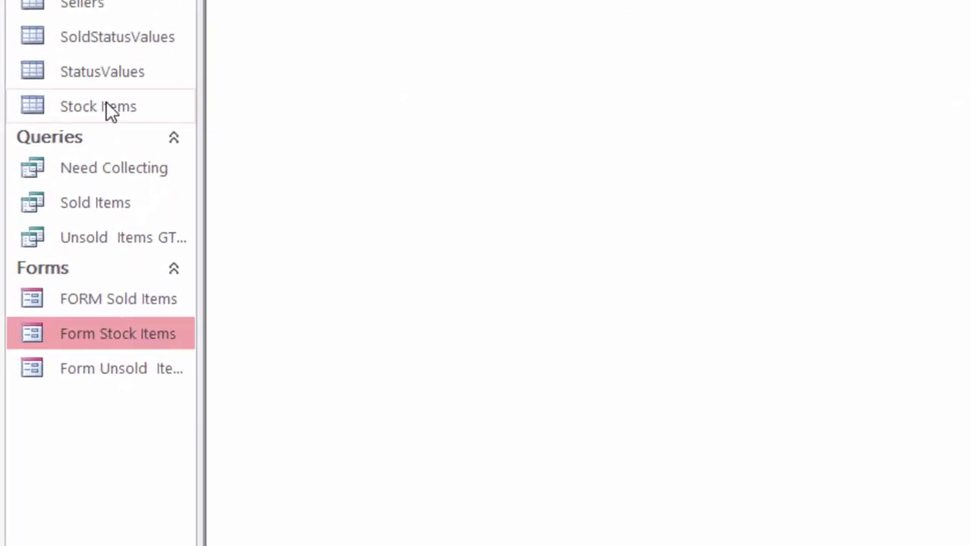
double_click(107, 108)
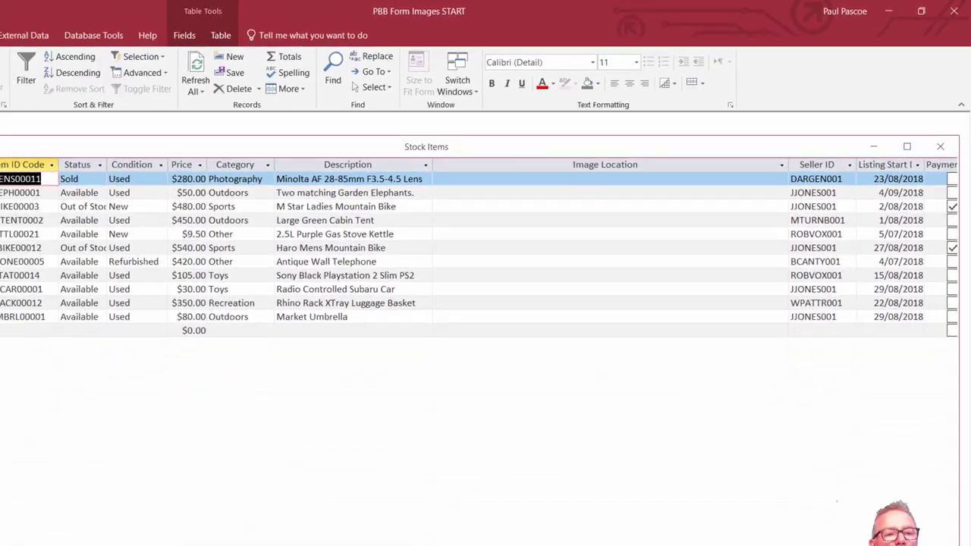
left_click(15, 60)
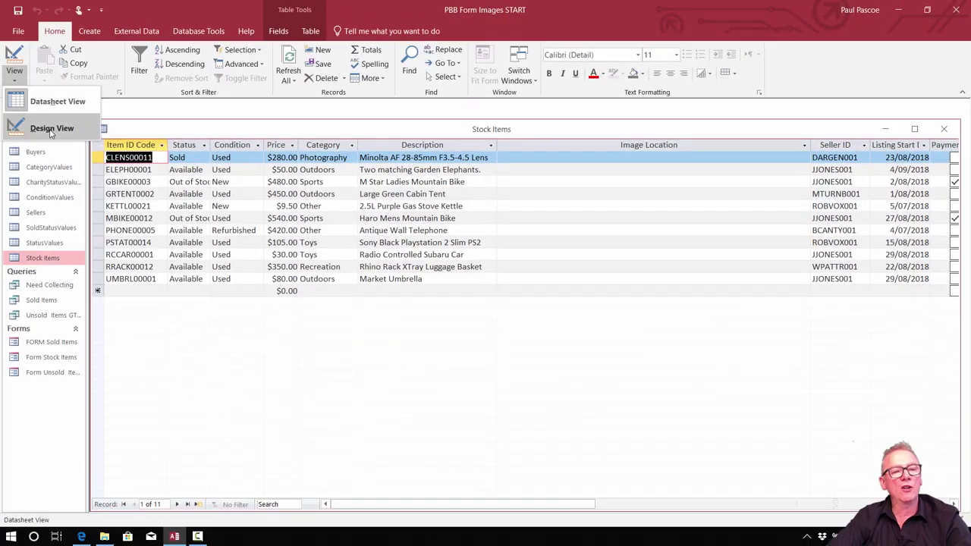
left_click(48, 133)
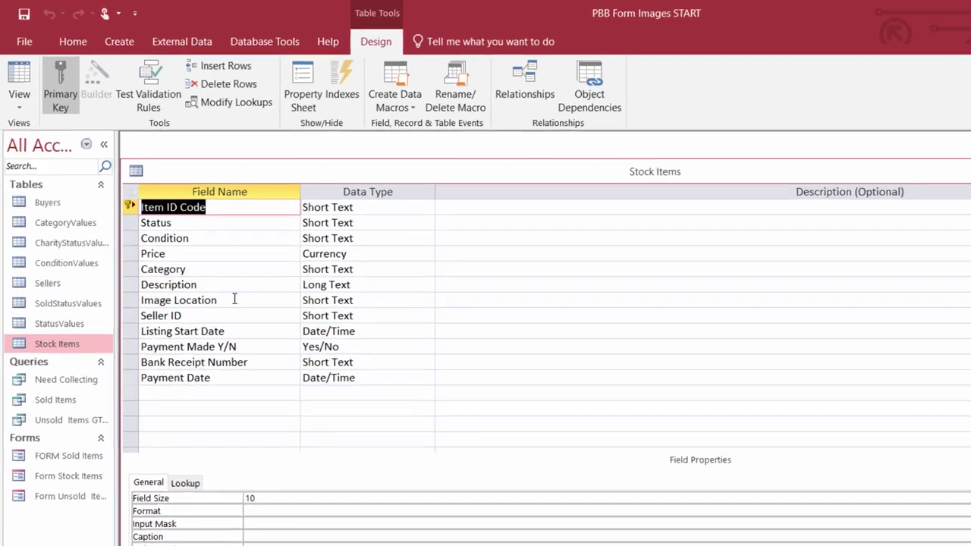
left_click(234, 300)
Step: Add a new field named Picture Location with the Short Text data type below Payment Date
left_click(179, 393)
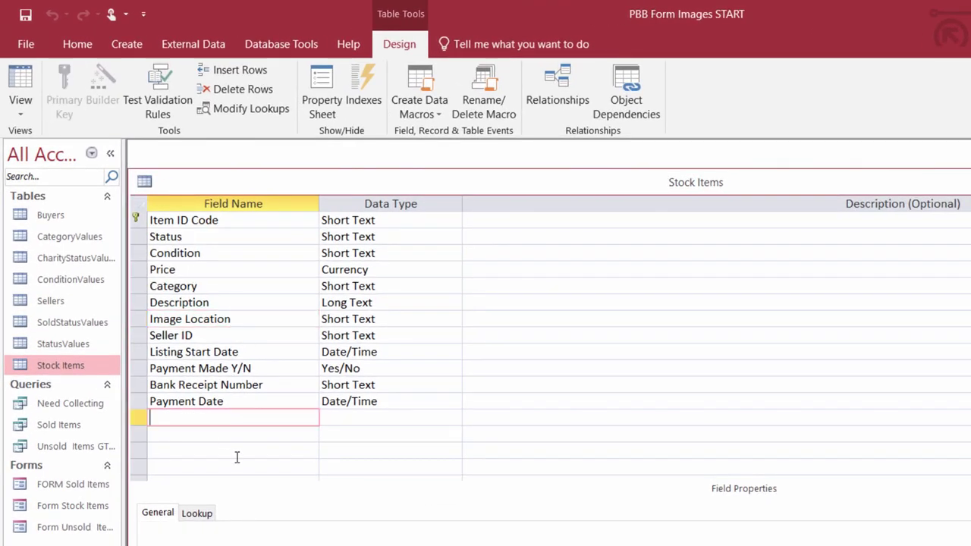
type("Picture Location")
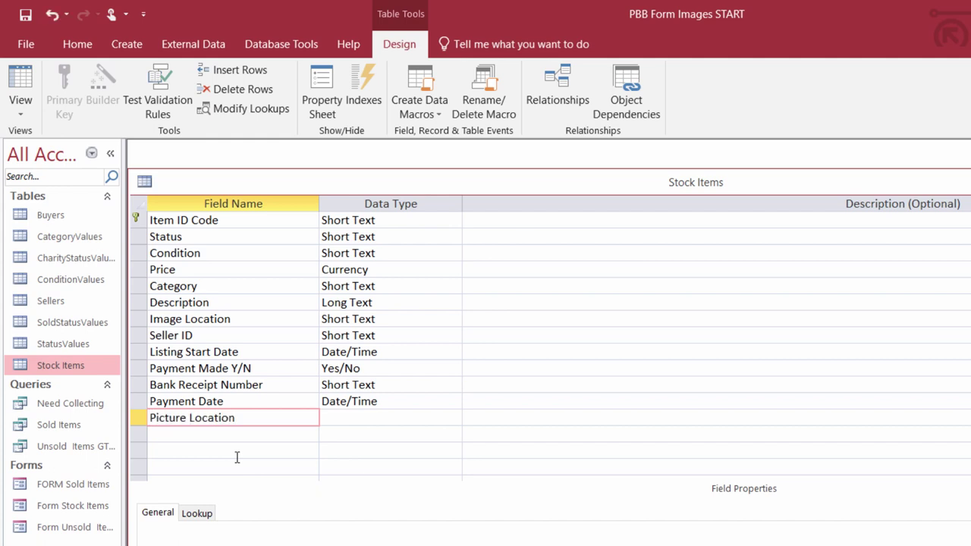
left_click(361, 419)
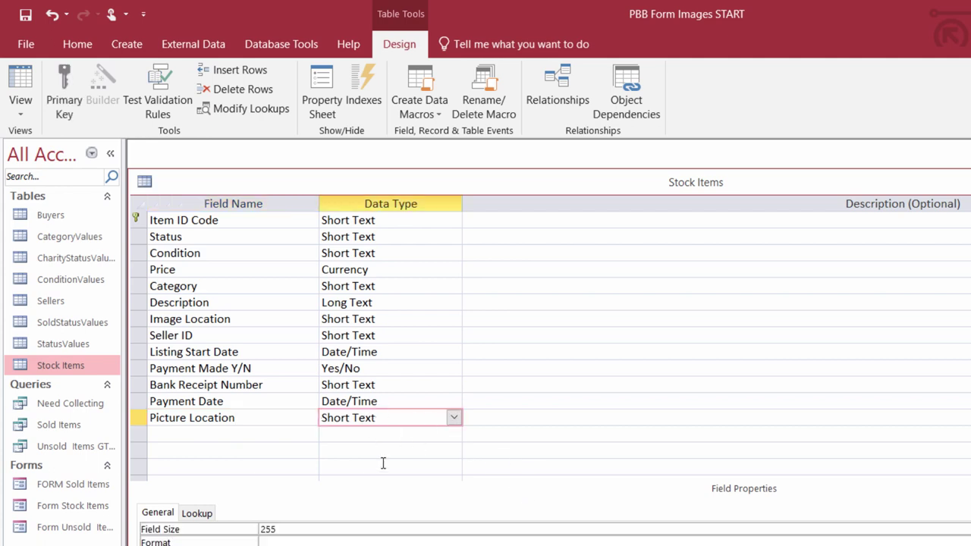
left_click(282, 529)
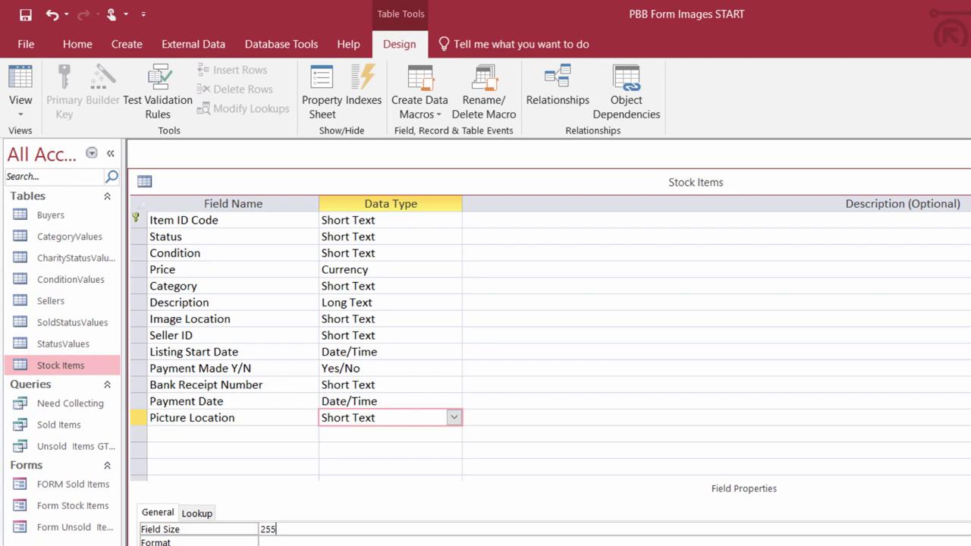
left_click(225, 435)
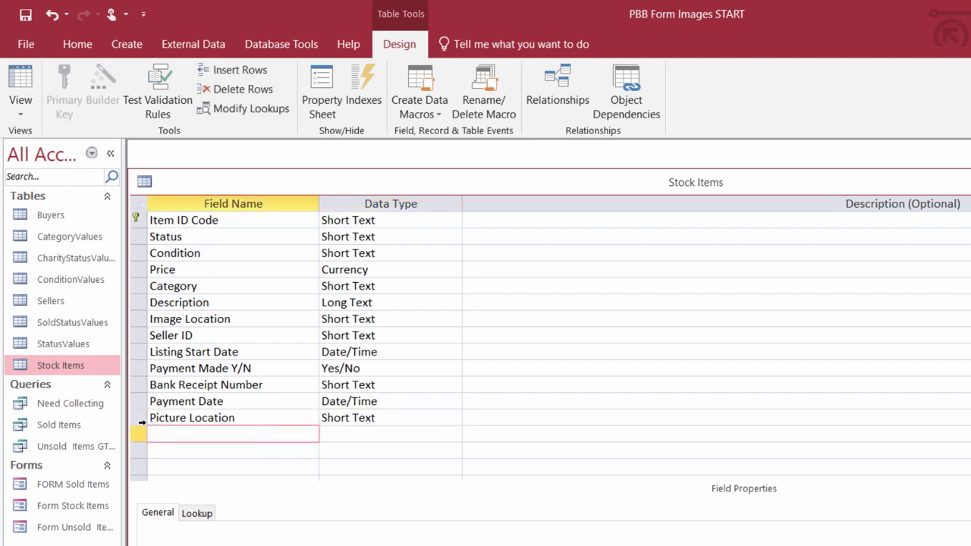
Step: Move the Picture Location field directly below Image Location, then close the Stock Items table without saving the design changes
left_click(141, 422)
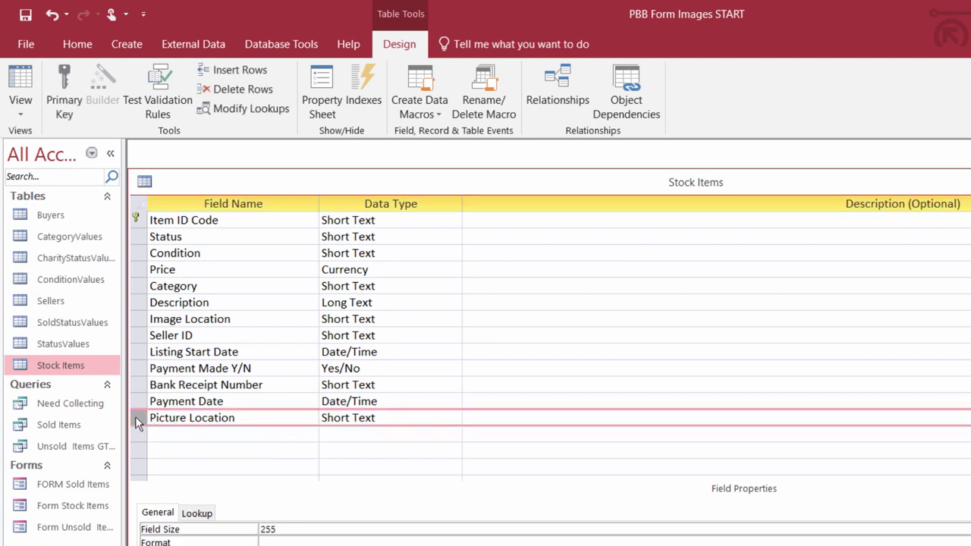
left_click_drag(138, 423, 139, 338)
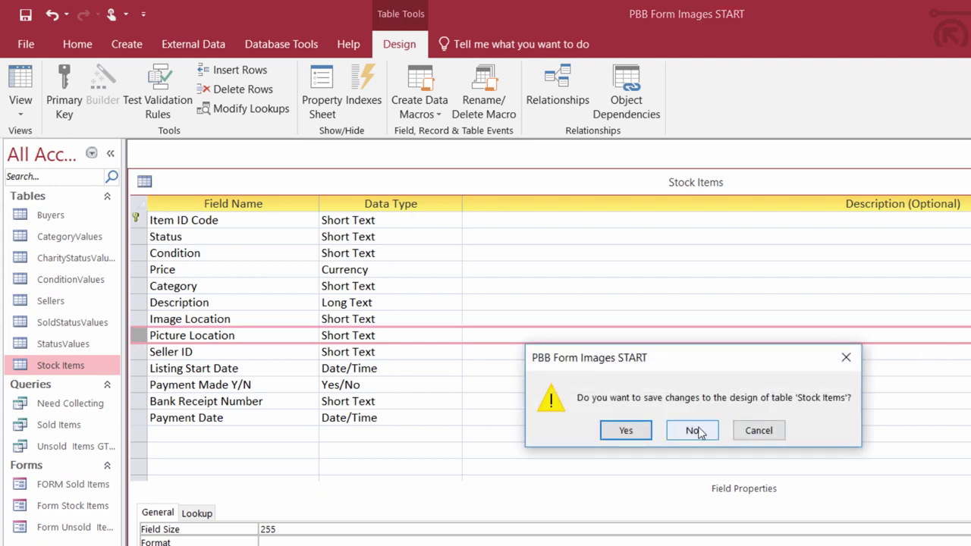
left_click(694, 431)
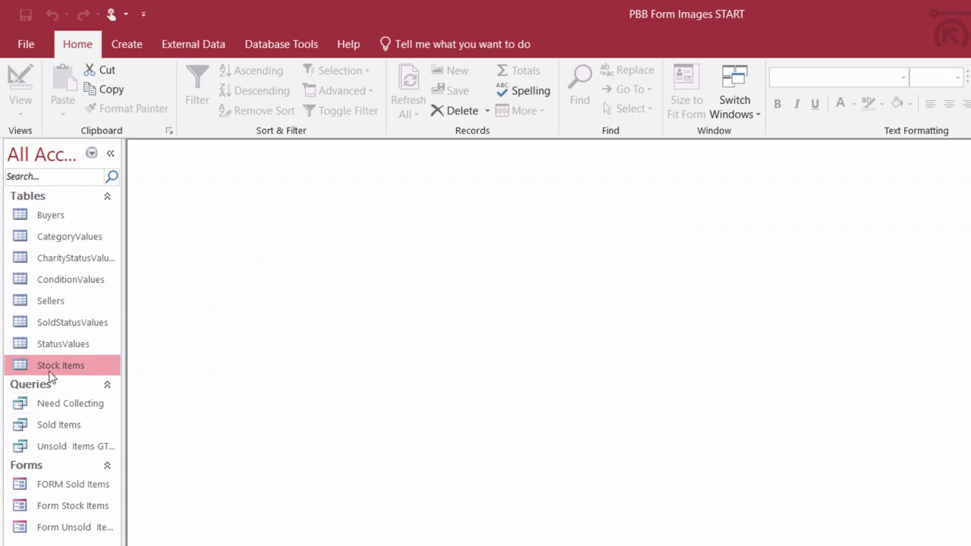
Step: Reopen the Stock Items table in Datasheet View and widen its Image Location column
double_click(49, 367)
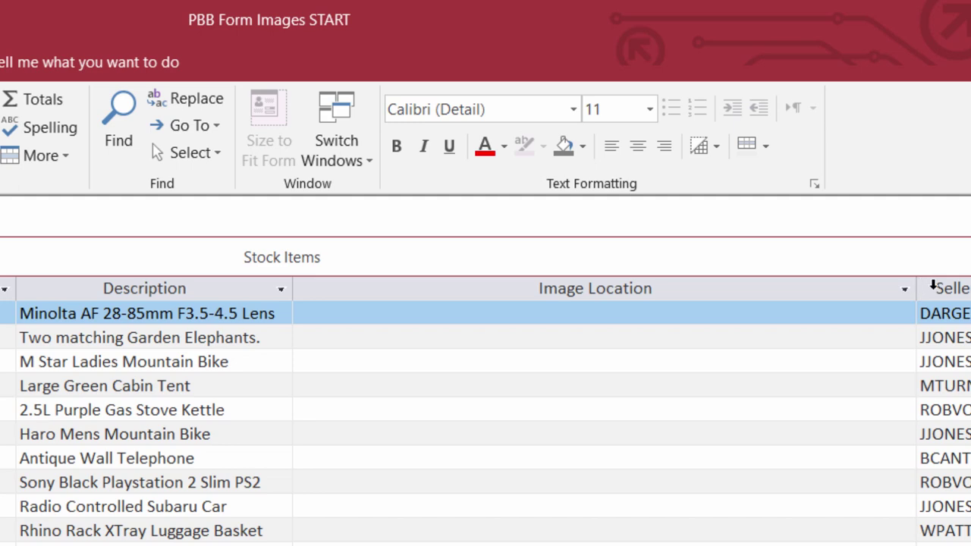
left_click_drag(916, 287, 970, 286)
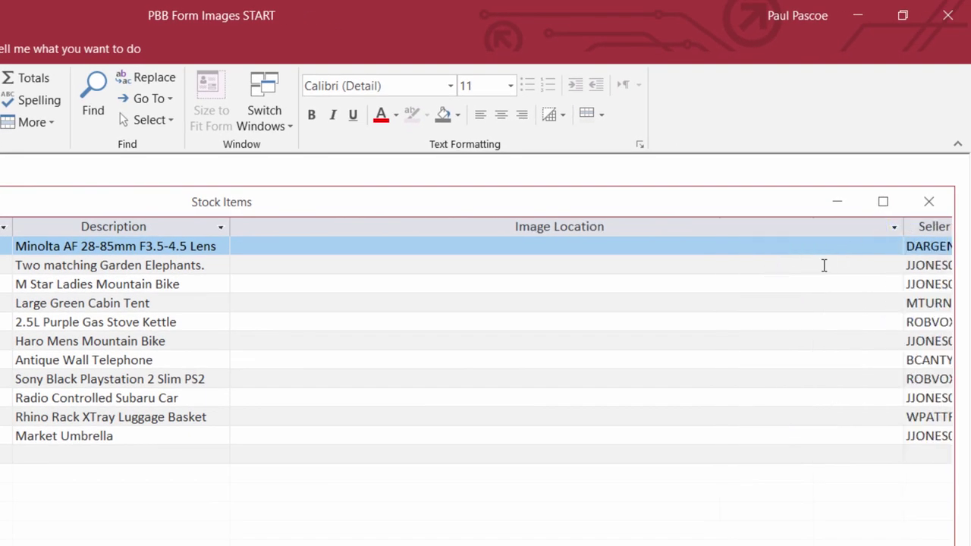
left_click(335, 244)
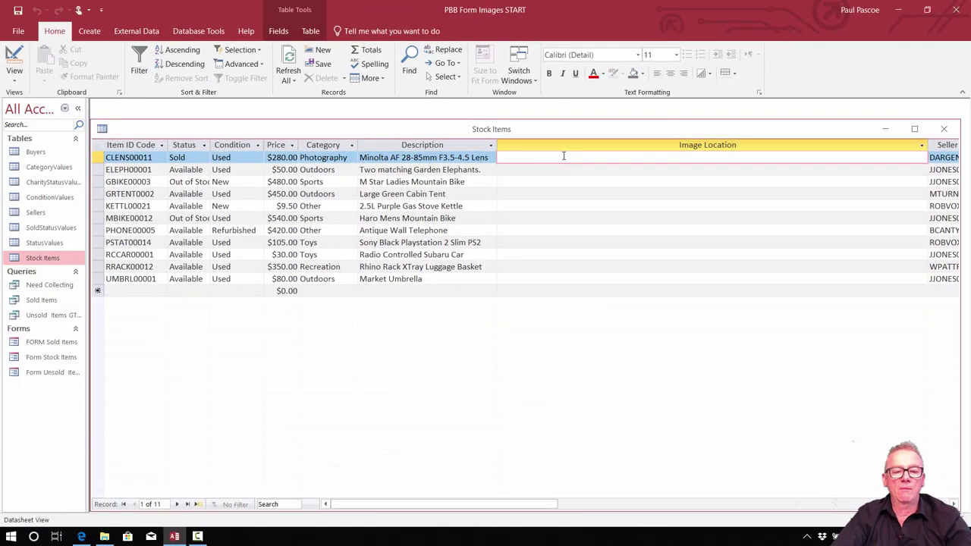
Step: Copy the Images folder's full path from File Explorer and paste it into the Image Location of the Minolta lens record in Access
left_click(104, 536)
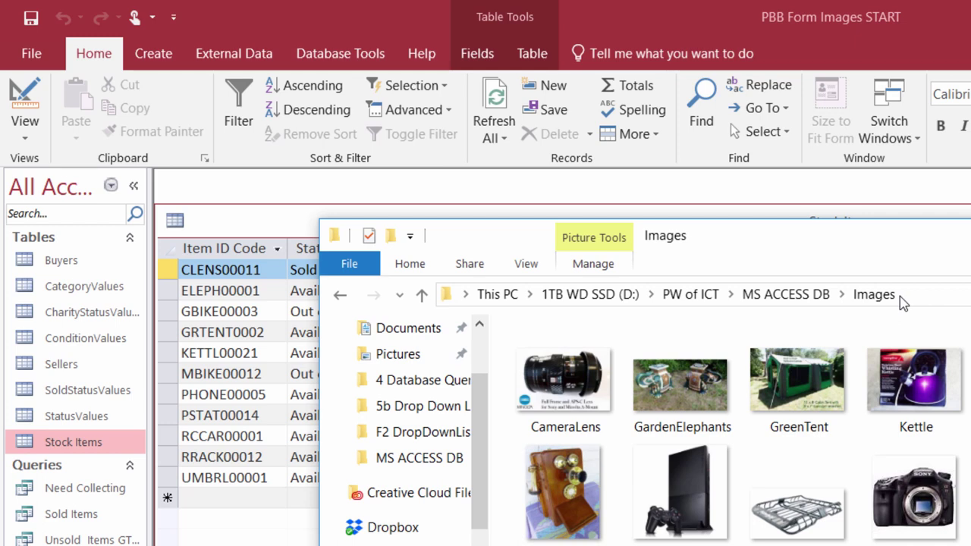
left_click(901, 302)
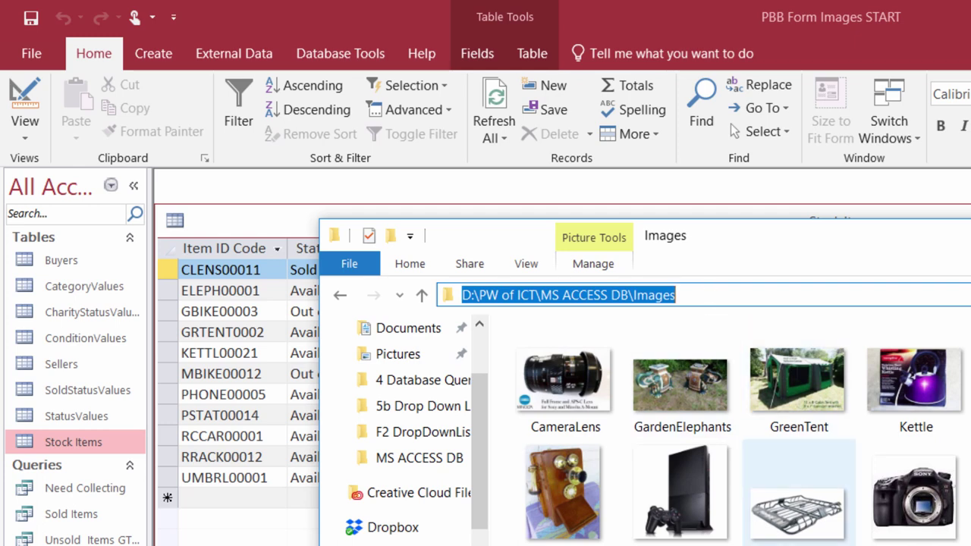
key("Escape")
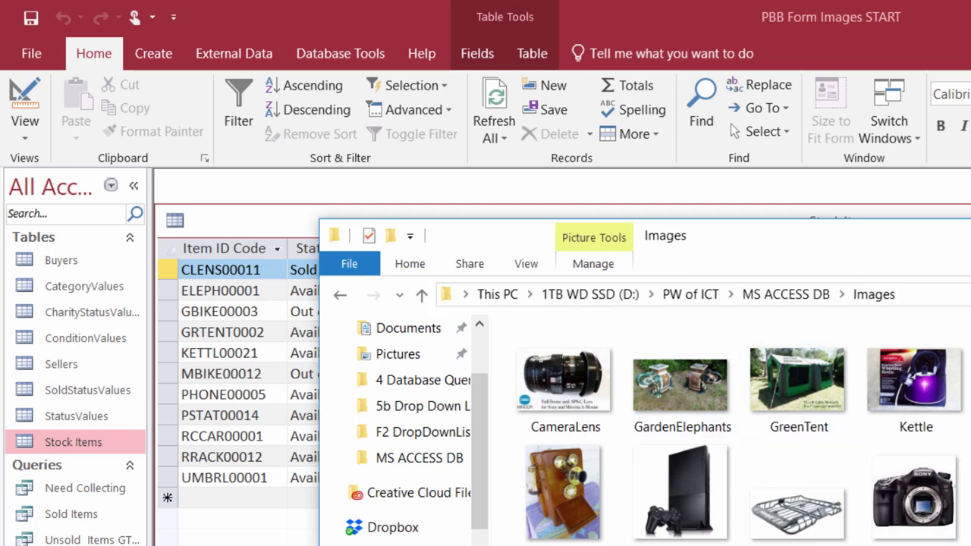
left_click(901, 302)
key("ctrl+c")
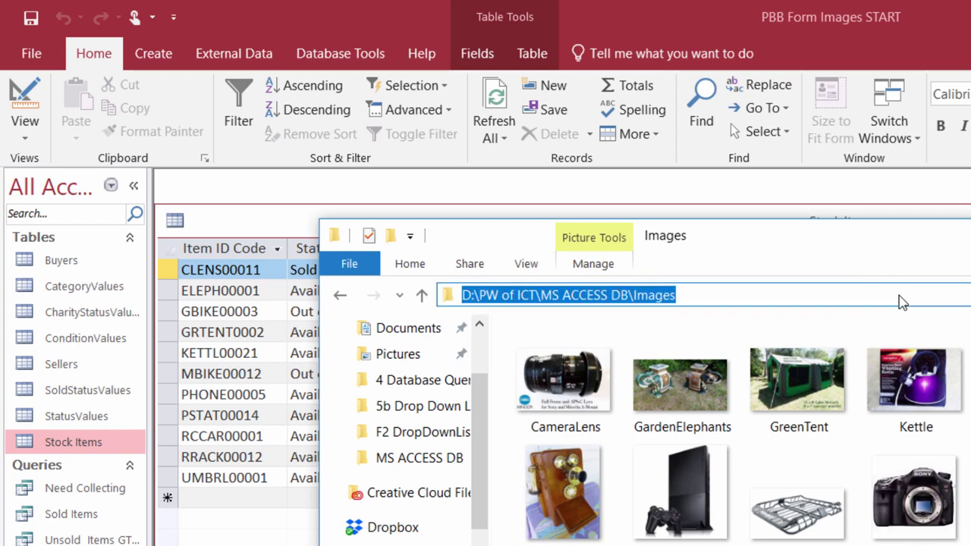
left_click_drag(689, 295, 421, 294)
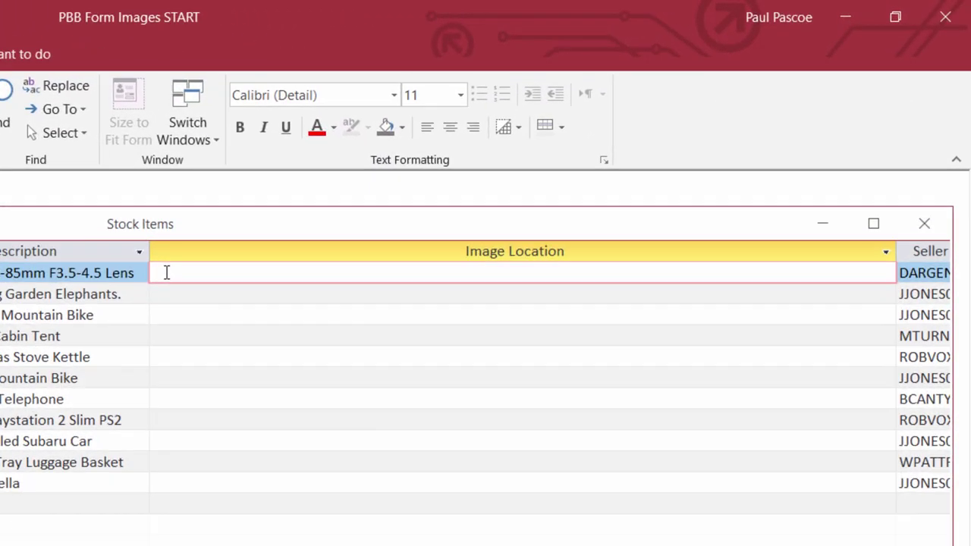
key("ctrl+v")
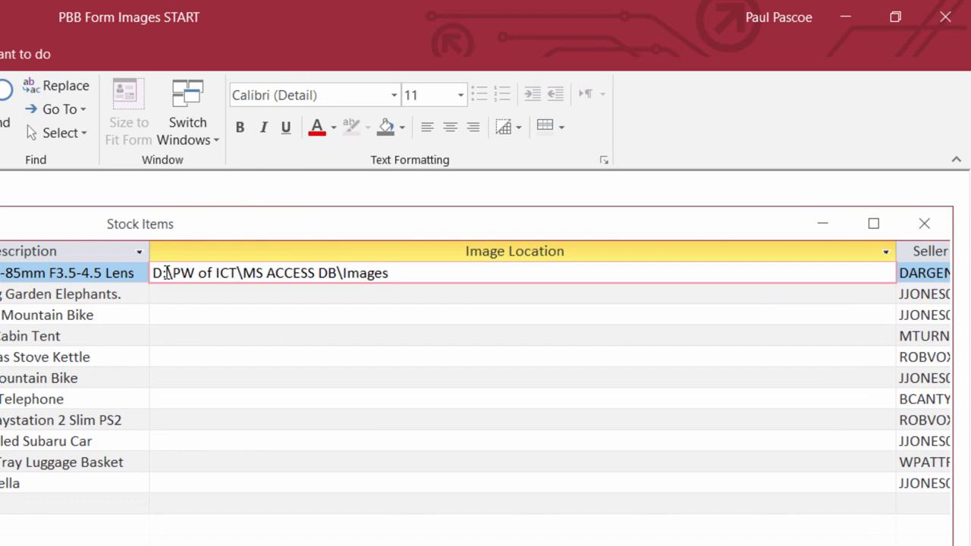
Step: Add a closing backslash to the Minolta lens record's image path and copy the whole path D:\PW of ICT\MS ACCESS DB\Images\
left_click(174, 296)
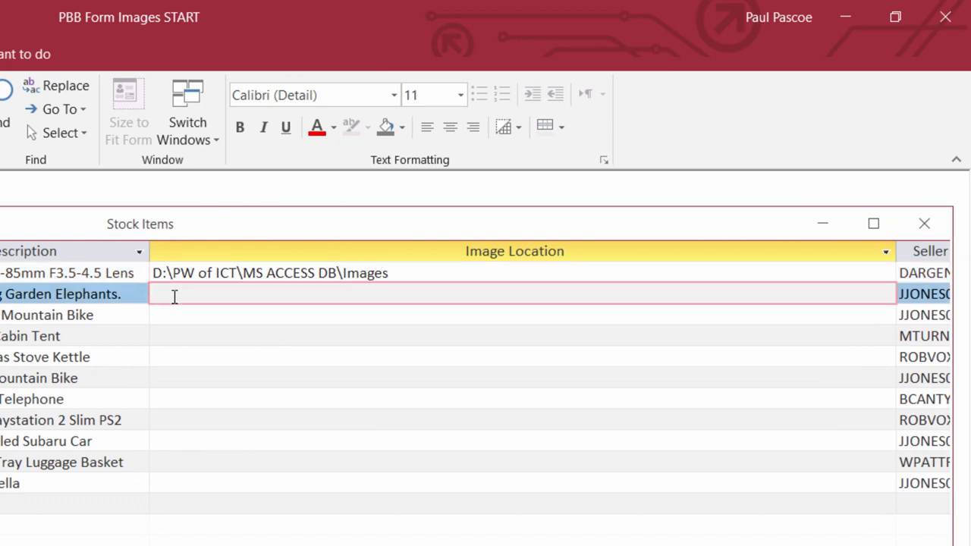
left_click(193, 273)
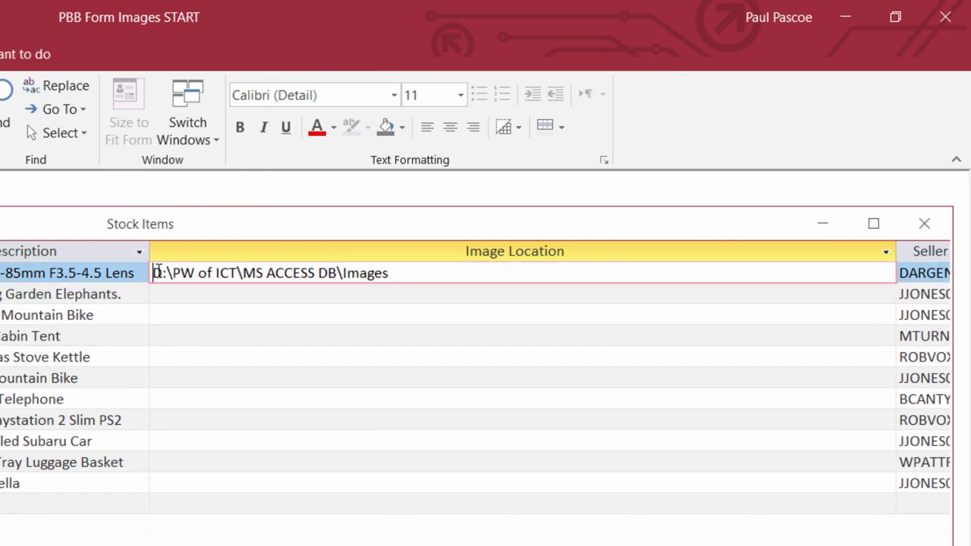
left_click(397, 274)
type("\\")
left_click_drag(395, 273, 152, 273)
key("ctrl+c")
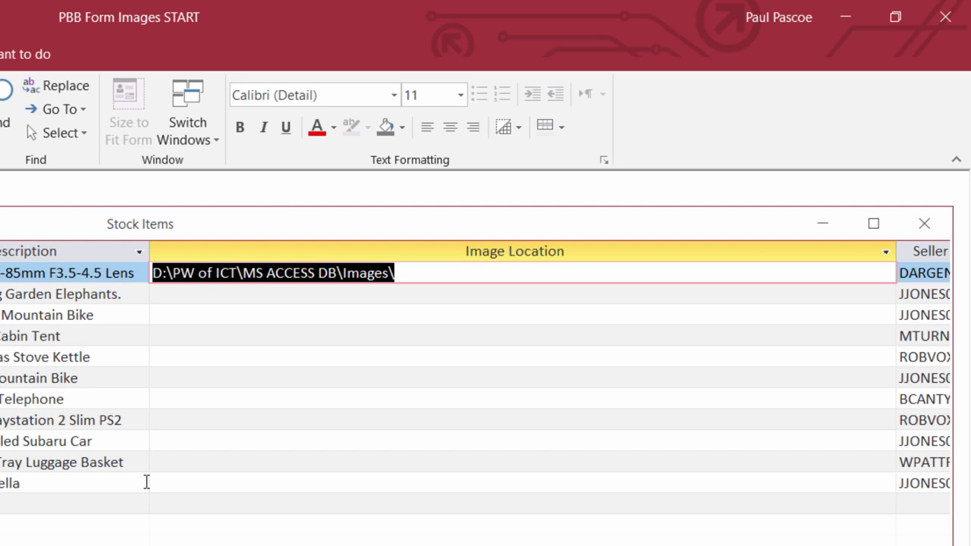
Step: Paste the copied Images folder path into the Image Location of the five records from the Garden Elephants through the Haro Mens Mountain Bike
left_click(180, 290)
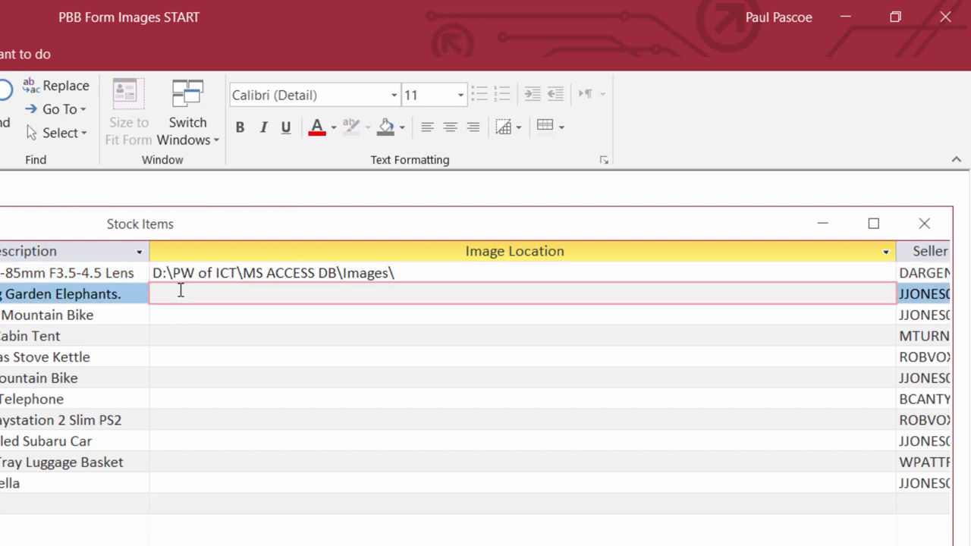
key("ctrl+v")
left_click(175, 315)
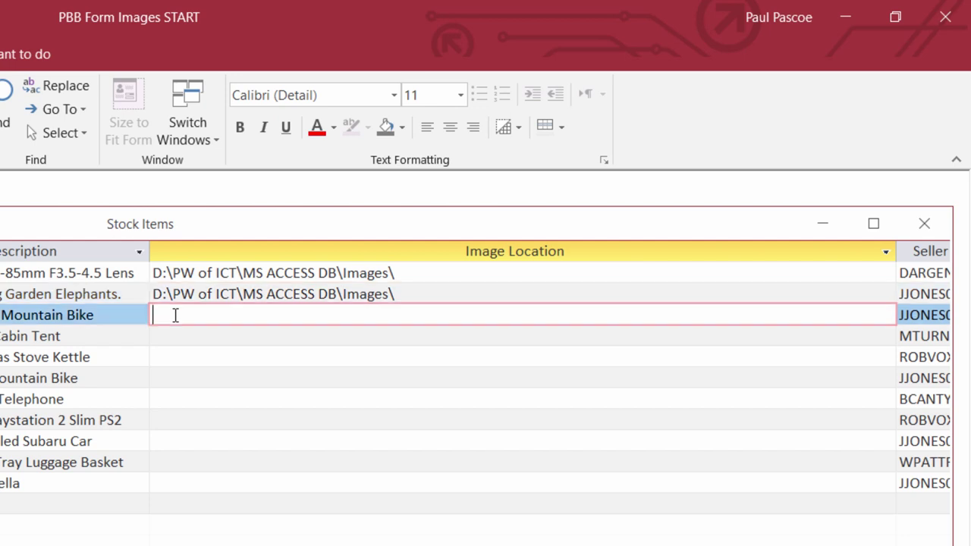
key("ctrl+v")
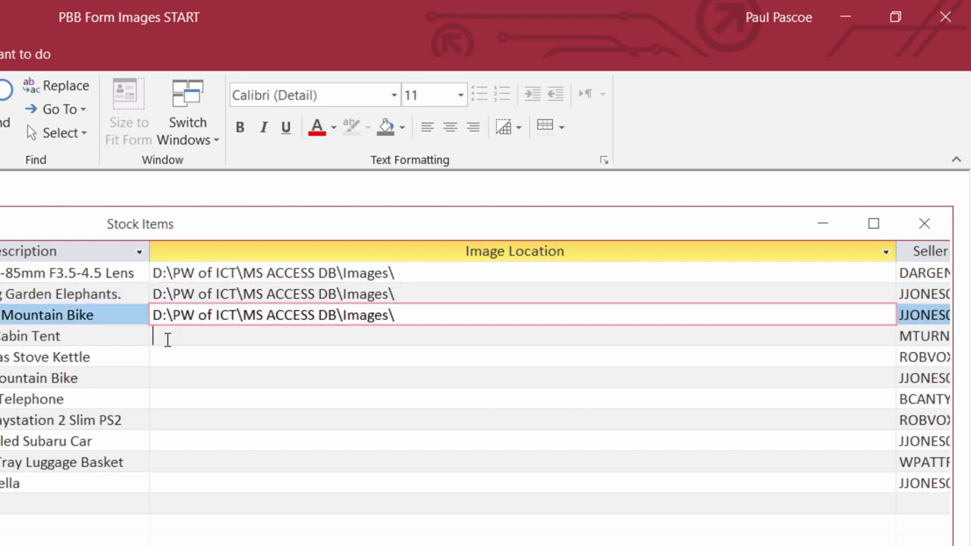
left_click(175, 339)
key("ctrl+v")
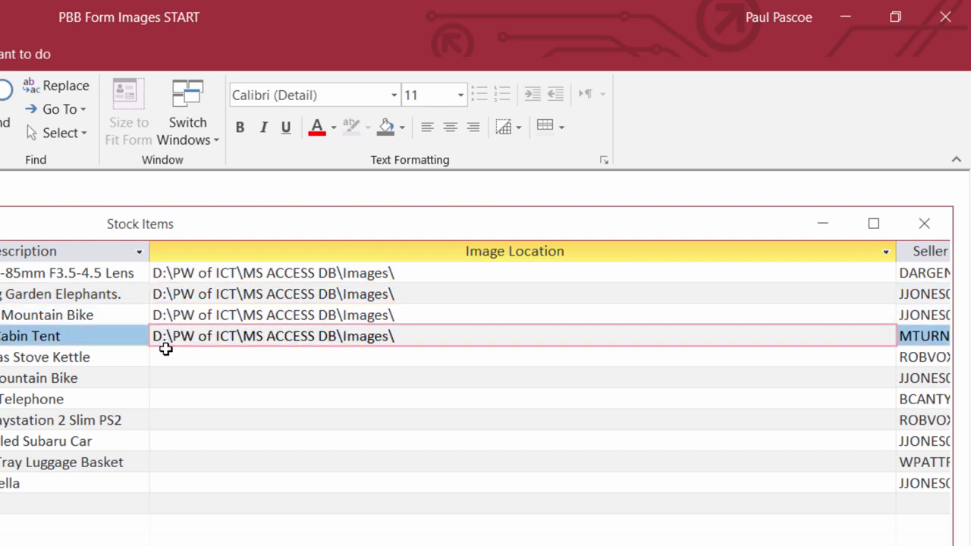
left_click(170, 357)
key("ctrl+v")
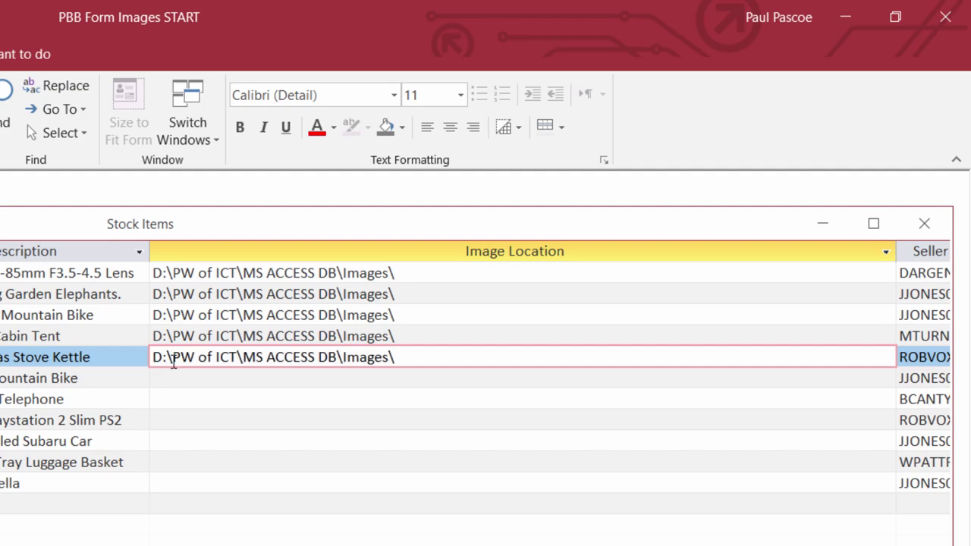
left_click(182, 377)
key("ctrl+v")
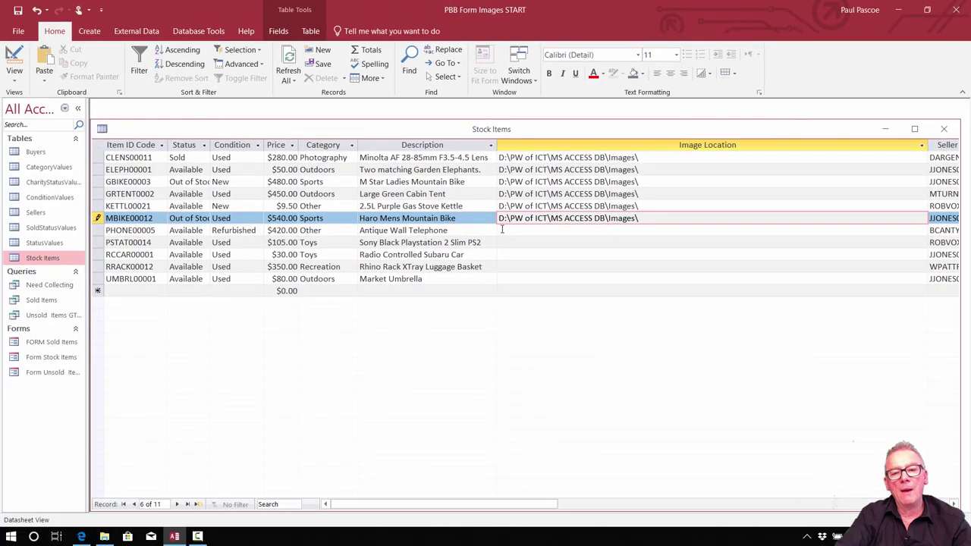
Step: Paste the same folder path into the Image Location of the remaining records, from the Antique Wall Telephone through the Market Umbrella
left_click(502, 230)
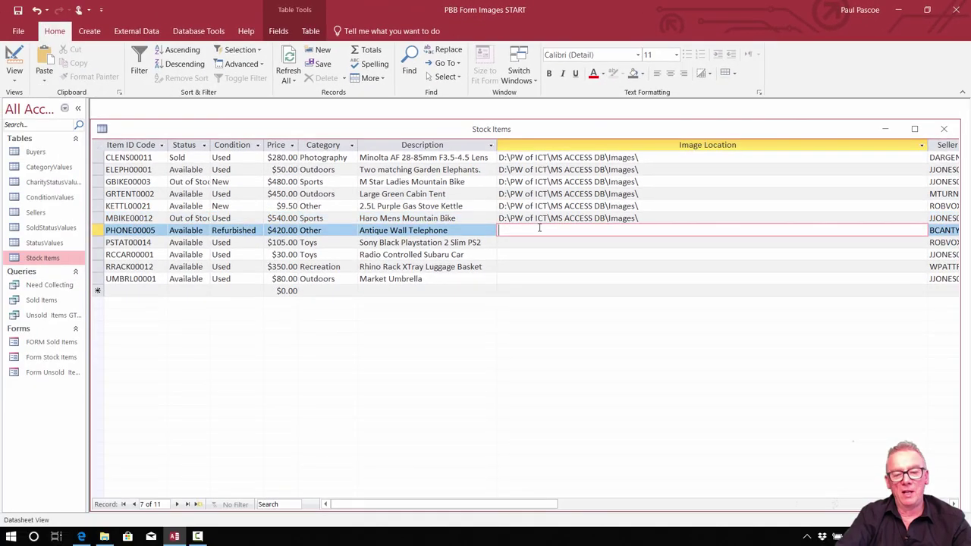
key("ctrl+v")
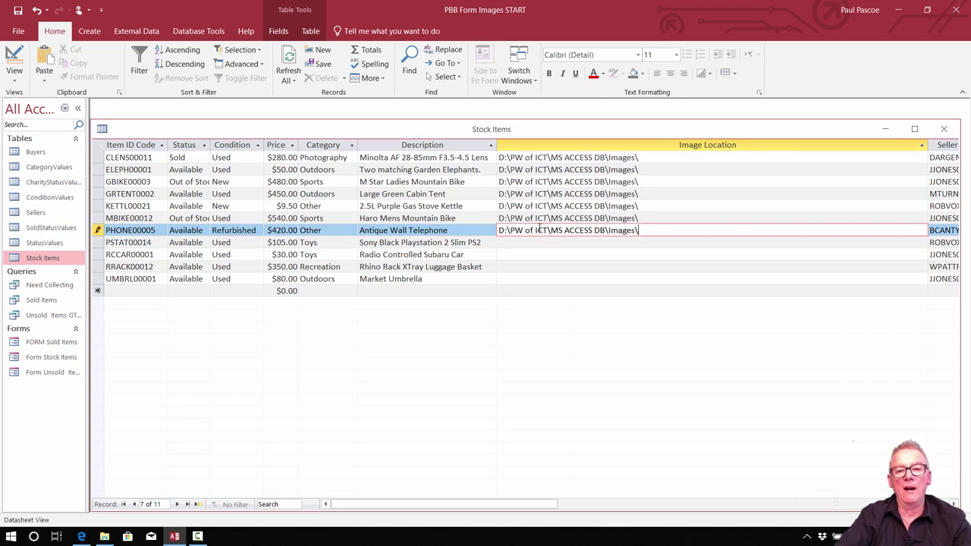
left_click(502, 242)
key("ctrl+v")
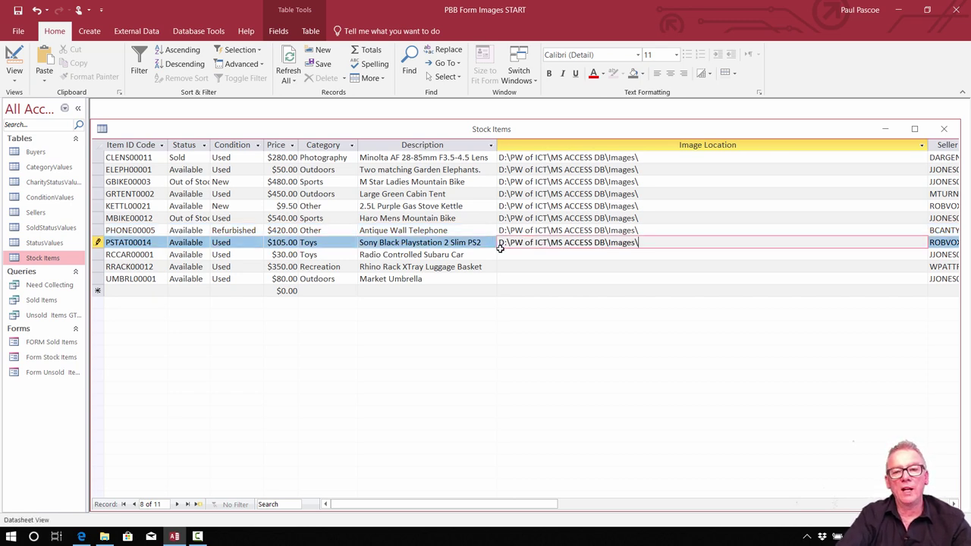
left_click(502, 254)
key("ctrl+v")
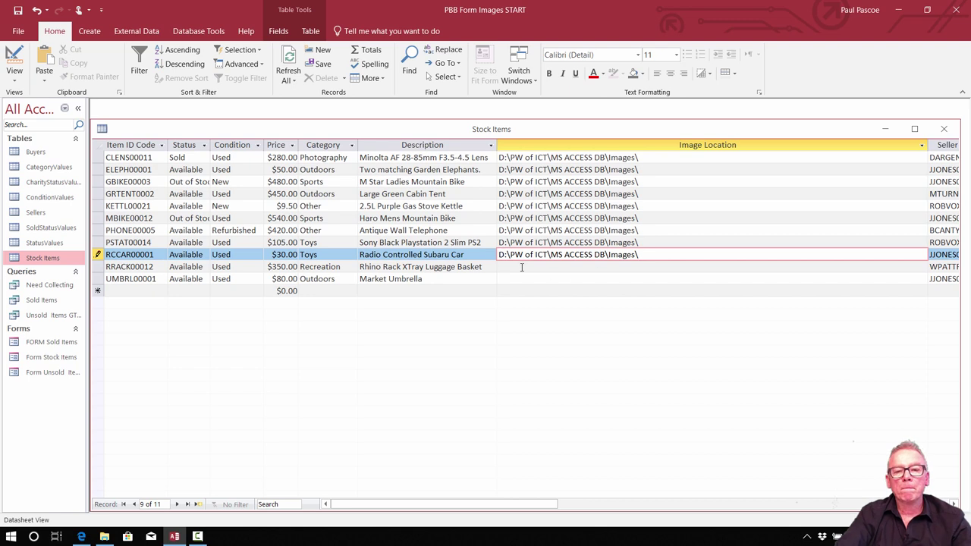
left_click(521, 267)
key("ctrl+v")
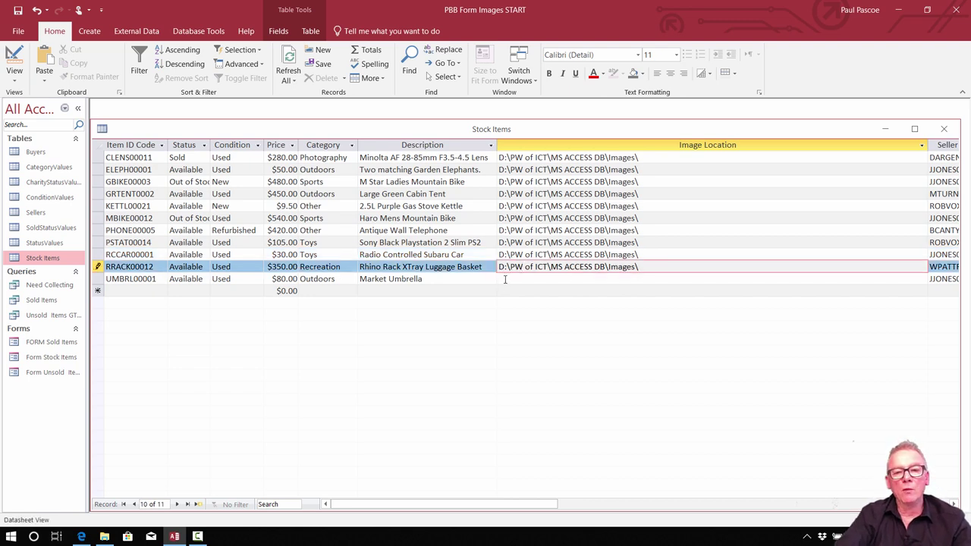
left_click(505, 278)
key("ctrl+v")
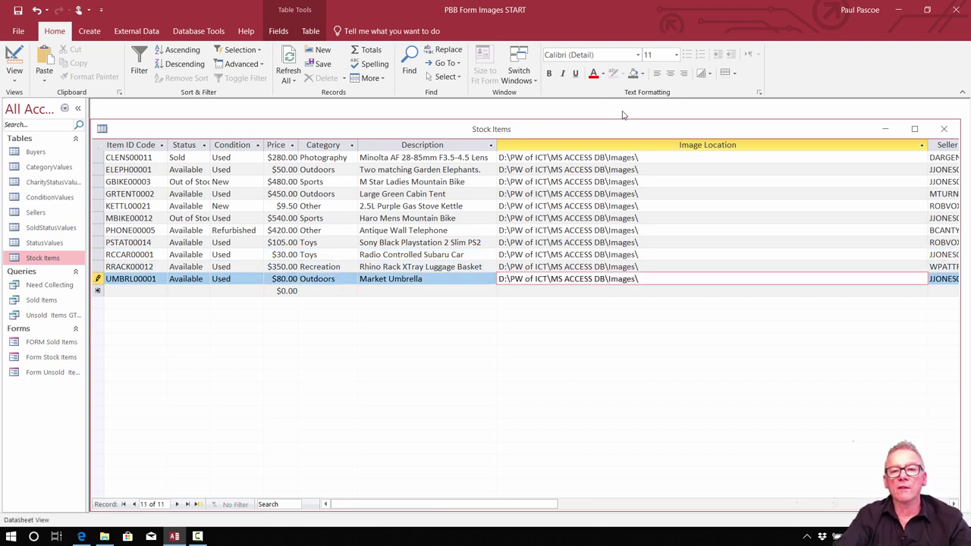
Step: Check the lens picture's name in the Images folder in File Explorer, then append CameraLens.jpg to the Minolta lens record's path in Access
left_click(669, 158)
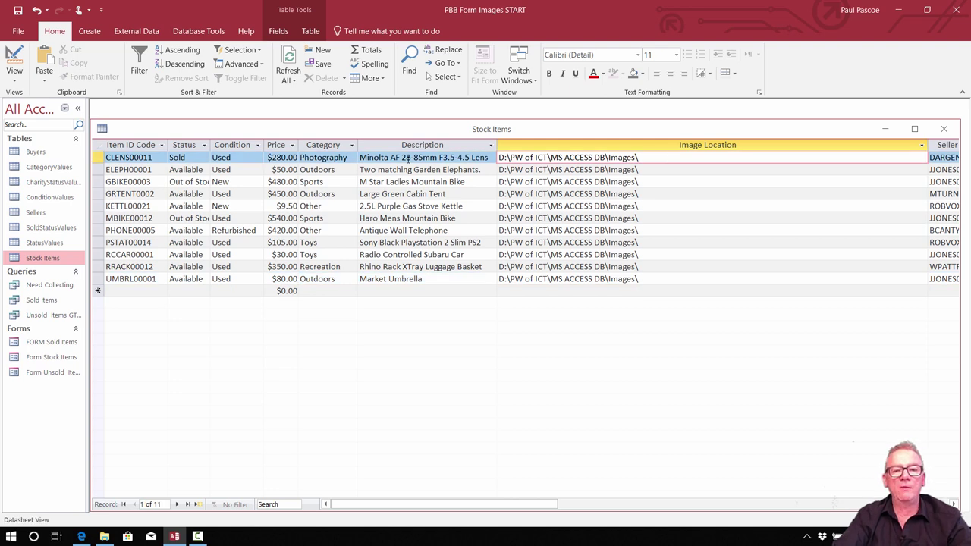
left_click(104, 536)
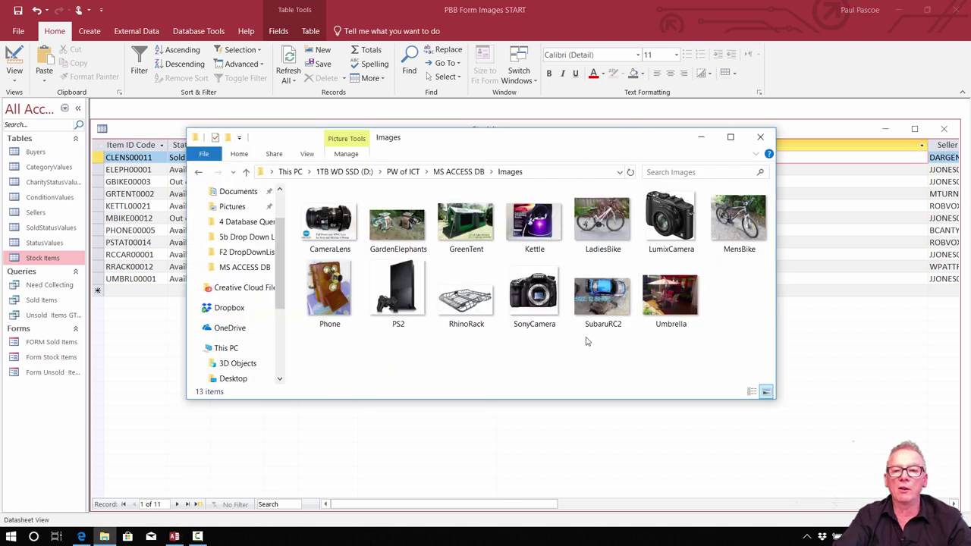
left_click_drag(565, 149, 596, 225)
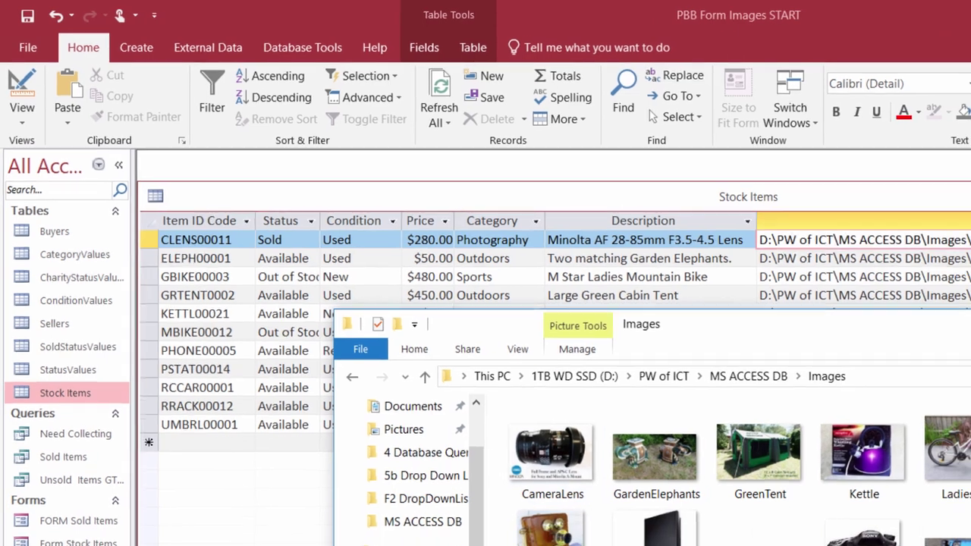
left_click(967, 240)
type("Camr")
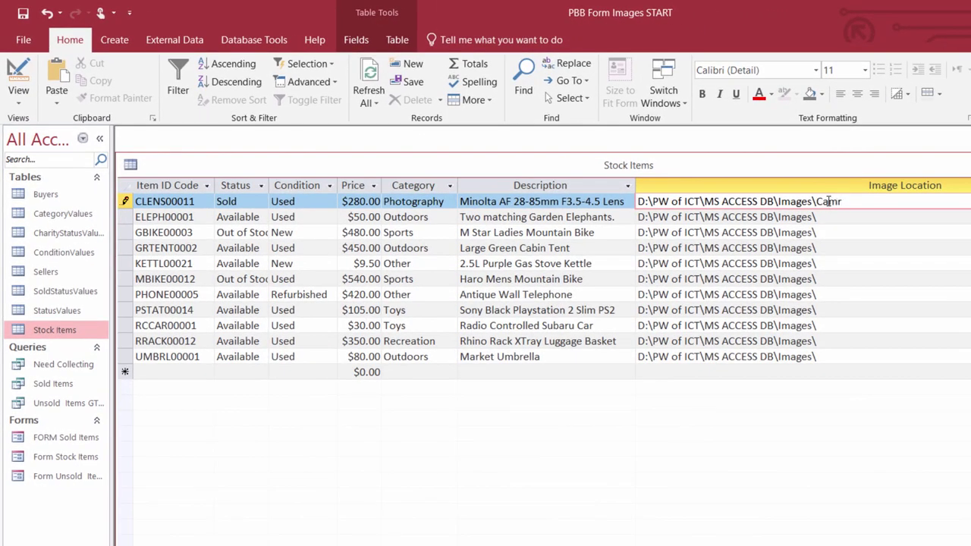
key("BackSpace")
type("eraLens.jpg")
Step: Look up the elephants picture's name in the Images folder and append GardenElephants.jpg to the Garden Elephants record's image path
left_click(823, 219)
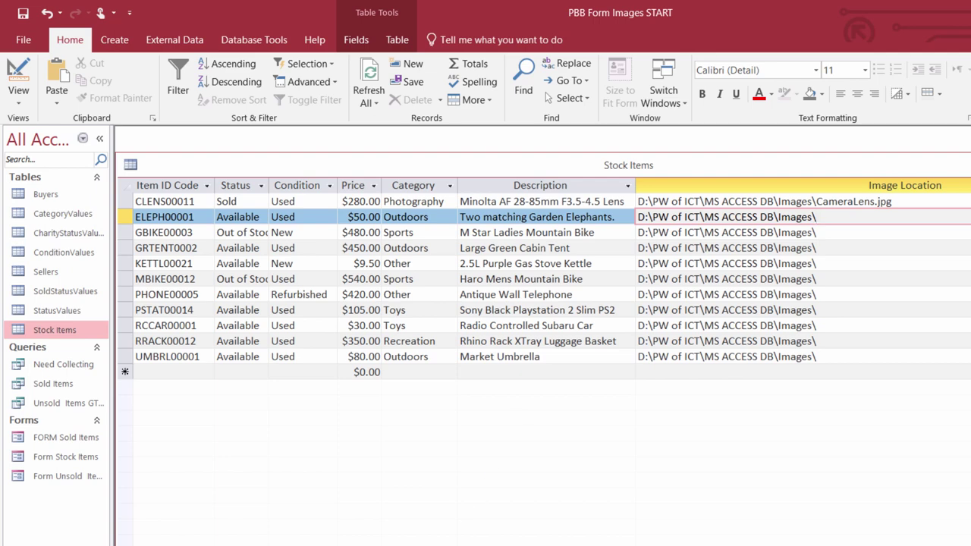
key("alt+Tab")
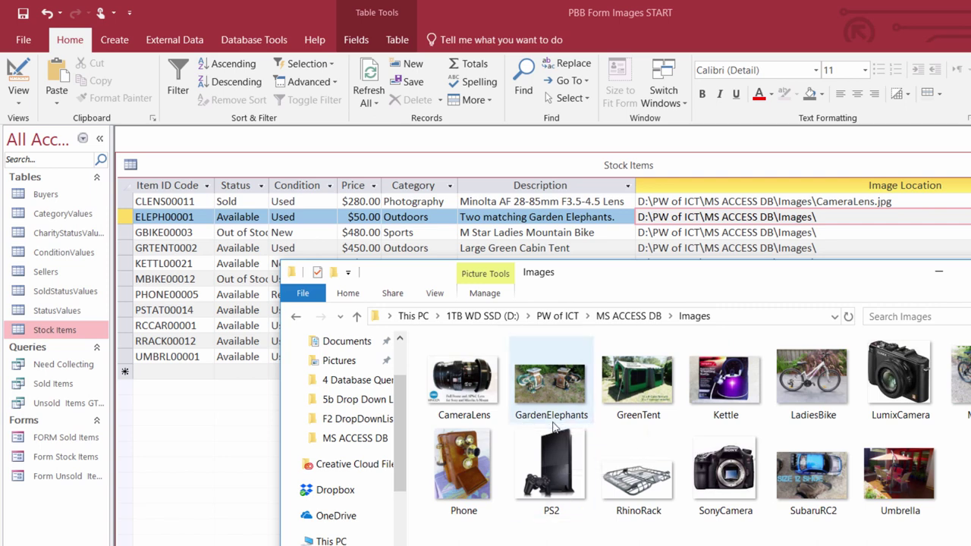
left_click(939, 272)
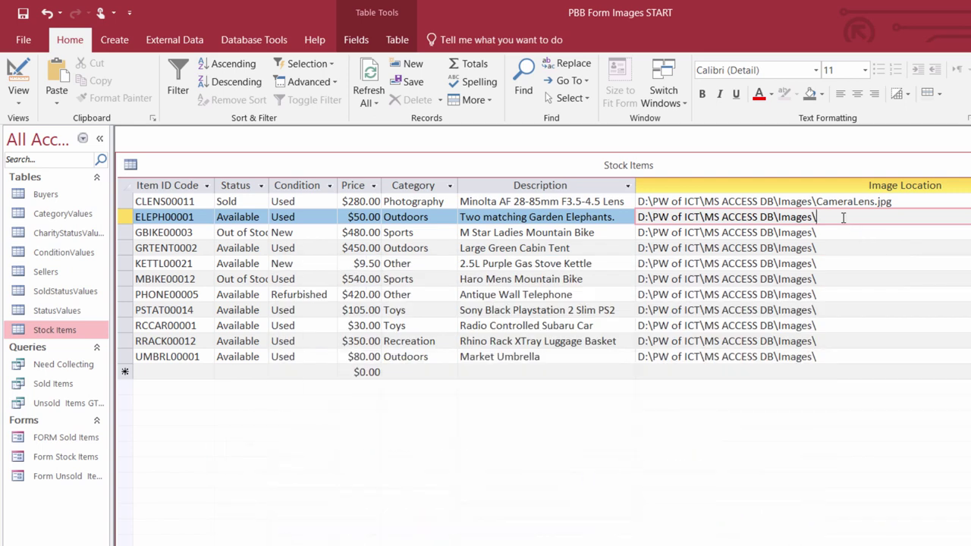
type("GardenElephan")
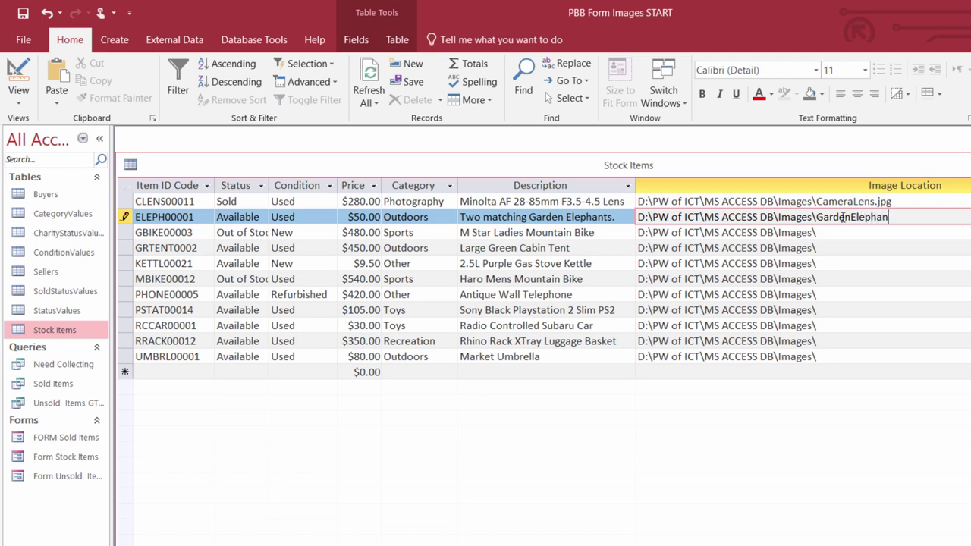
type("ts.jpg")
Step: Copy the file name LadiesBike from the Images folder and paste it onto the M Star Ladies Mountain Bike record's image path, adding .jpg
left_click(838, 235)
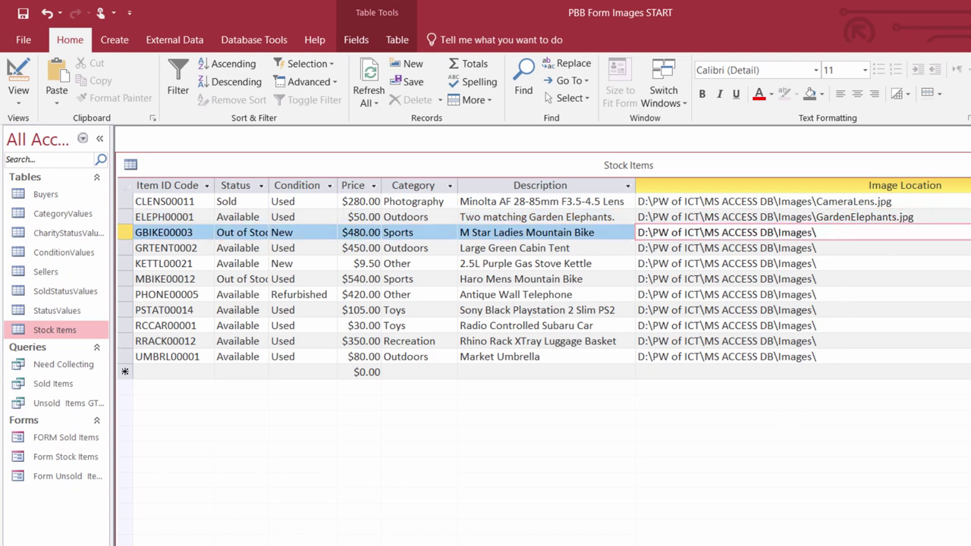
key("alt+Tab")
left_click_drag(592, 227, 681, 354)
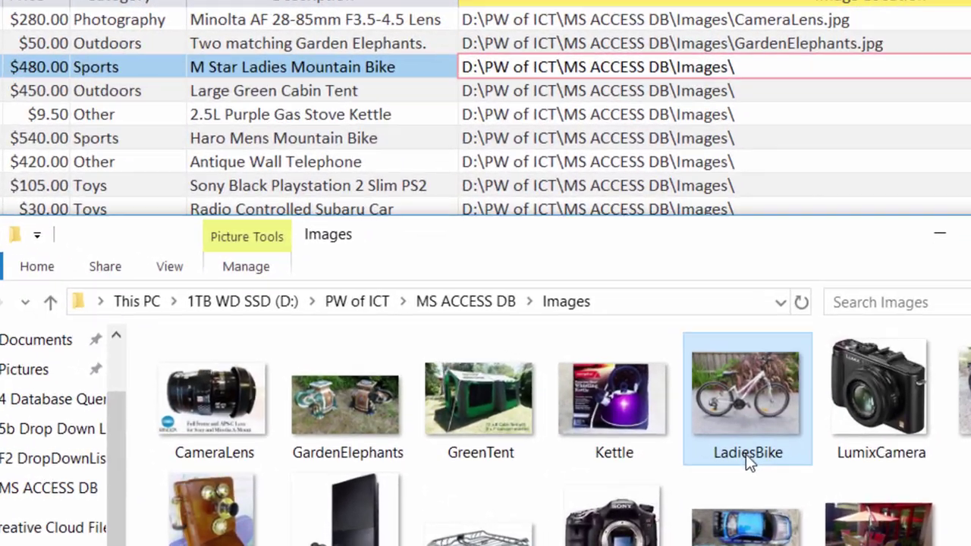
left_click(759, 462)
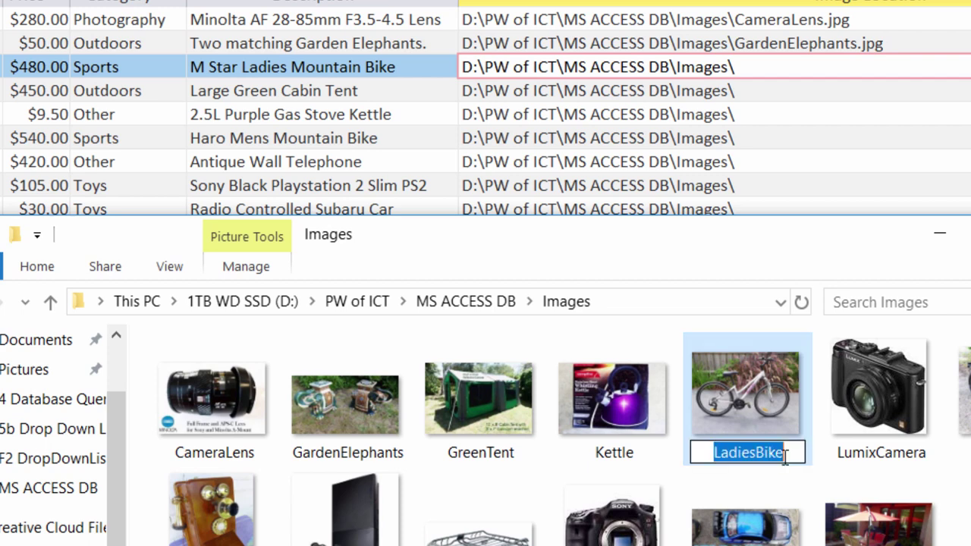
left_click(785, 453)
left_click_drag(785, 453, 694, 455)
key("ctrl+c")
key("Return")
key("alt+Tab")
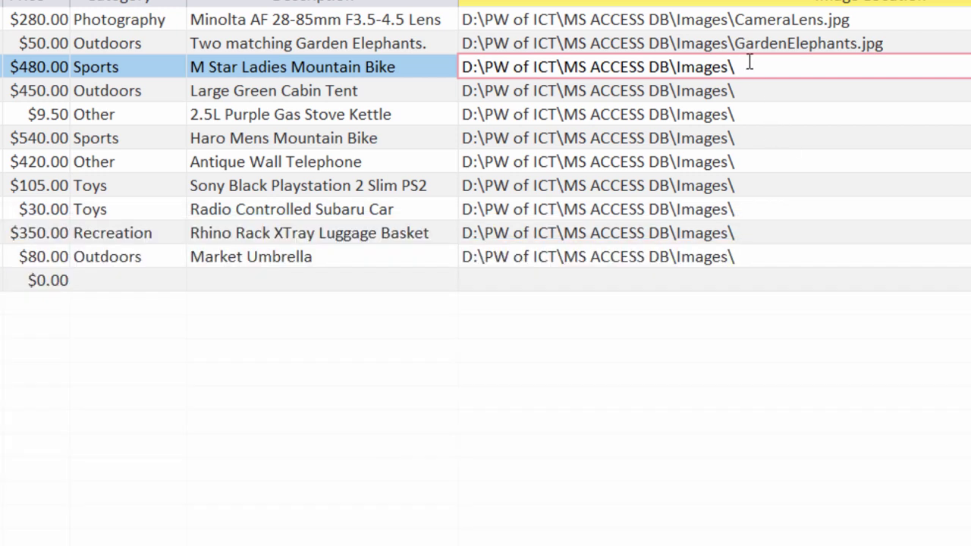
key("ctrl+v")
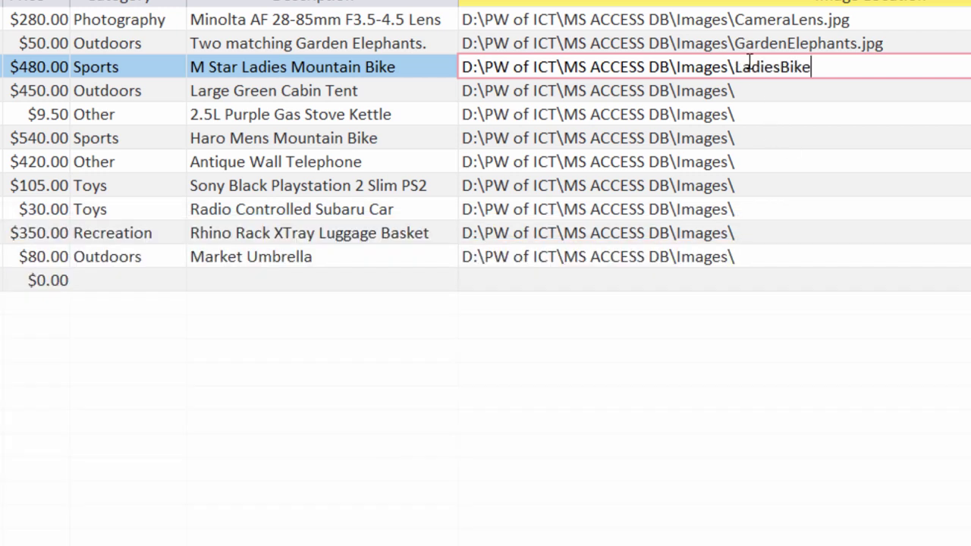
type("pg")
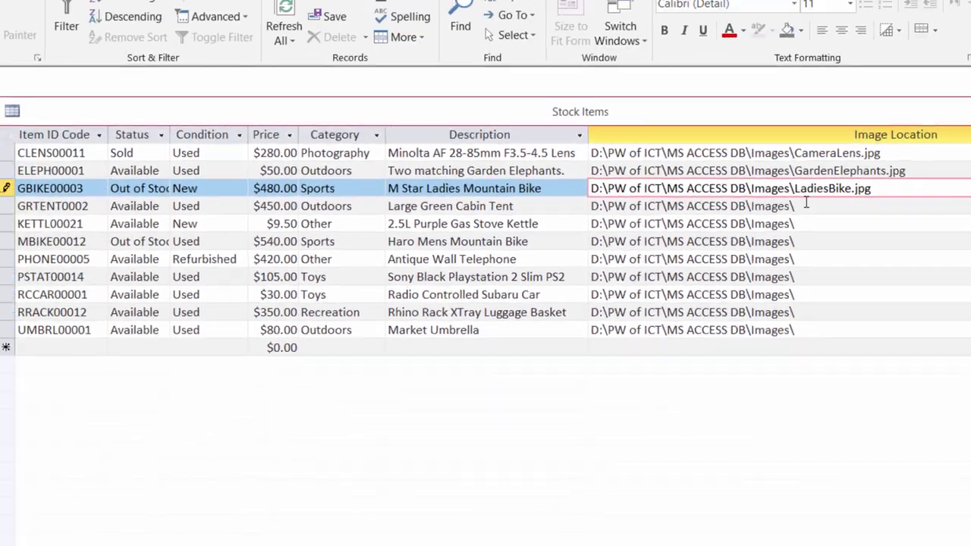
left_click(806, 203)
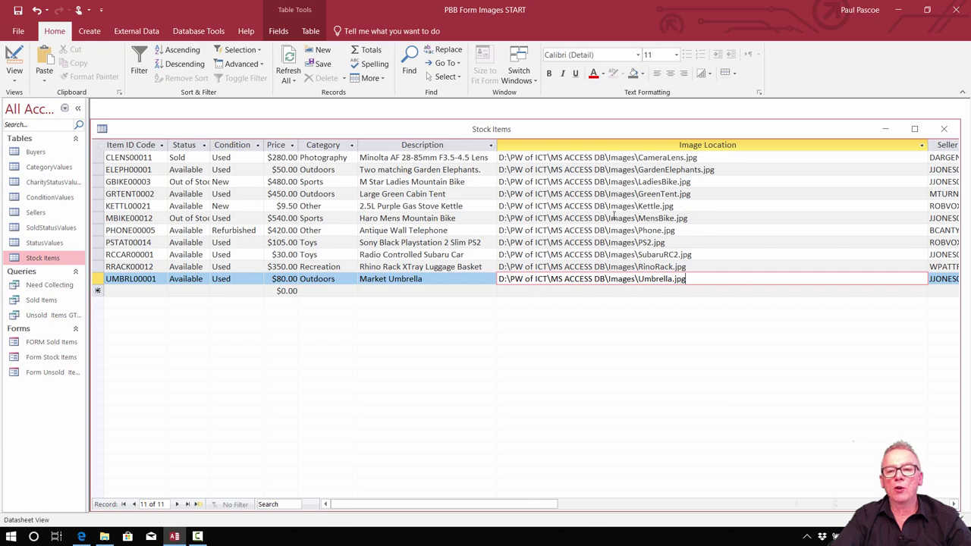
Step: Save the Stock Items table with its image paths and close it
left_click(681, 278)
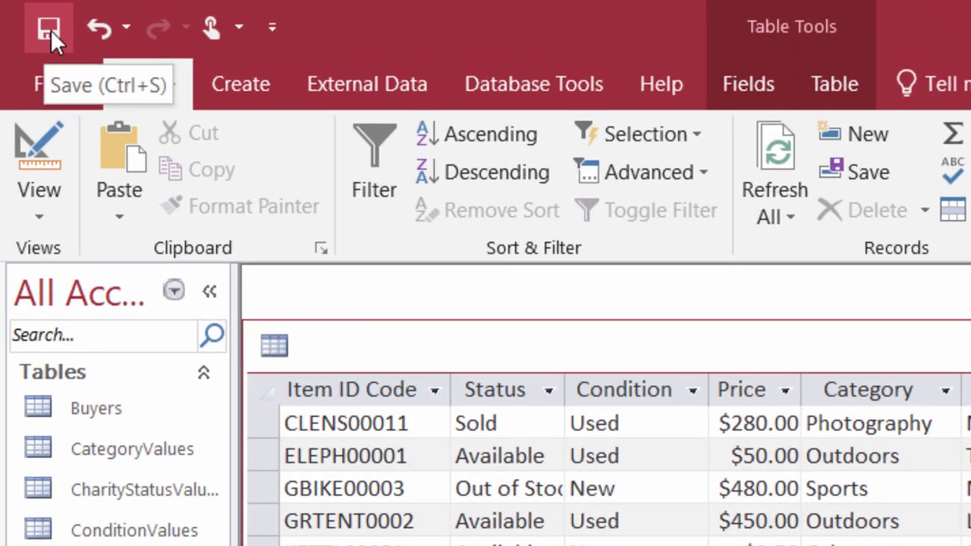
left_click(48, 29)
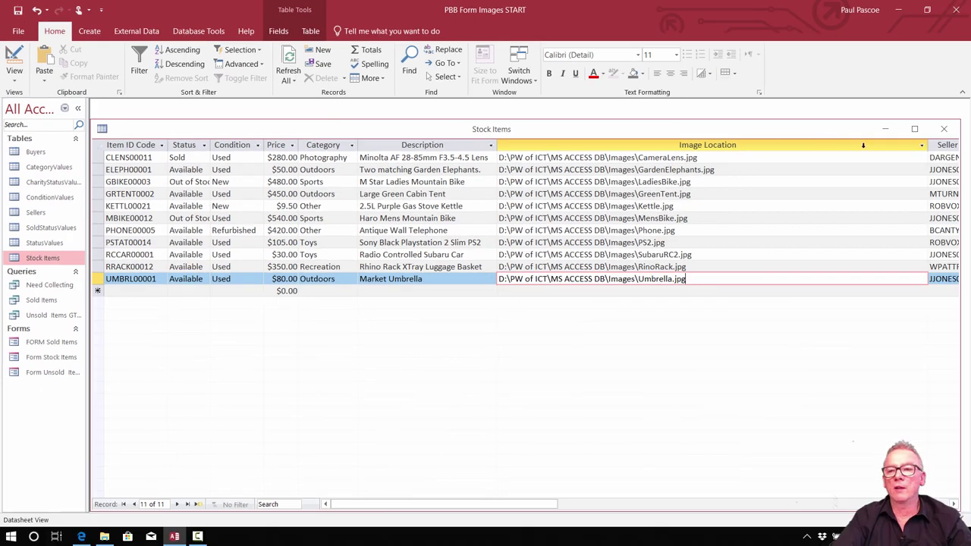
left_click(945, 132)
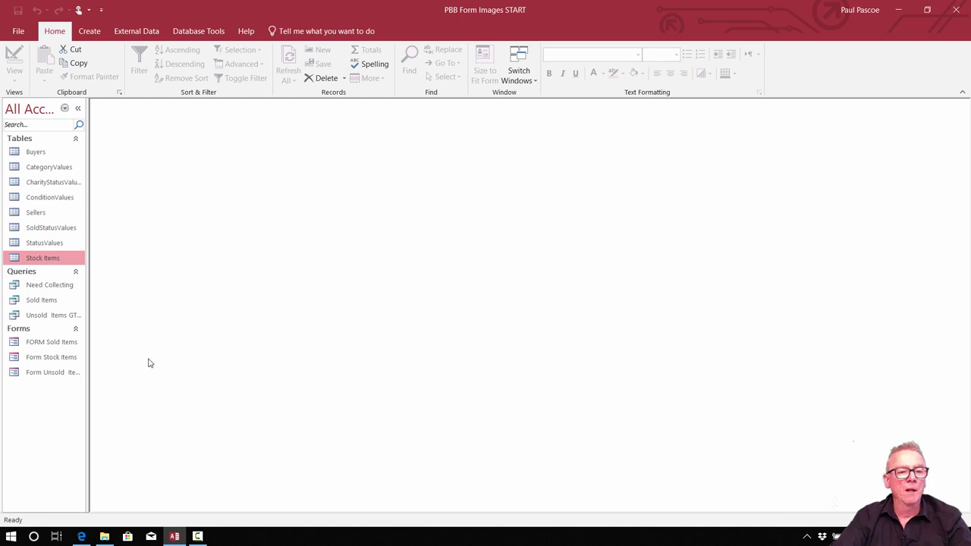
Step: Open Form Stock Items and switch it to Layout View
double_click(62, 358)
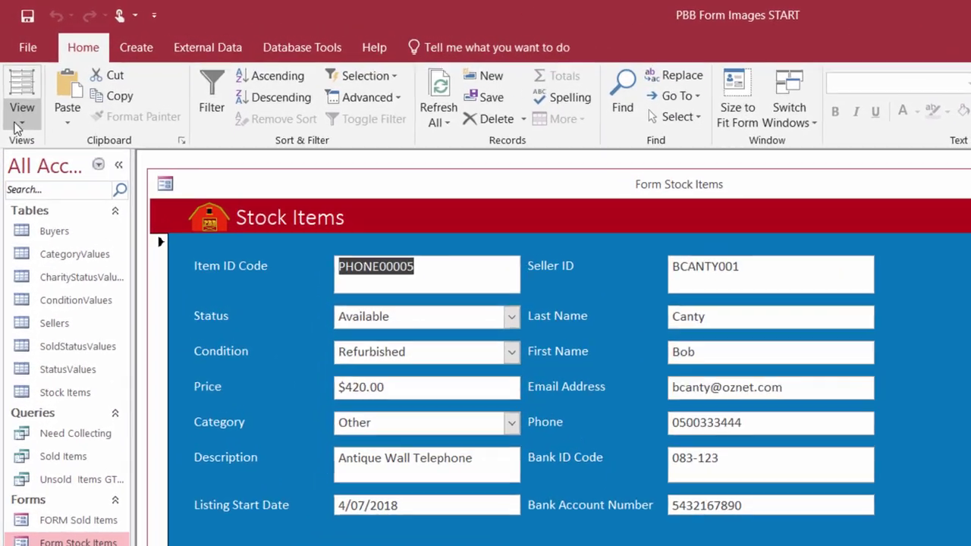
left_click(10, 80)
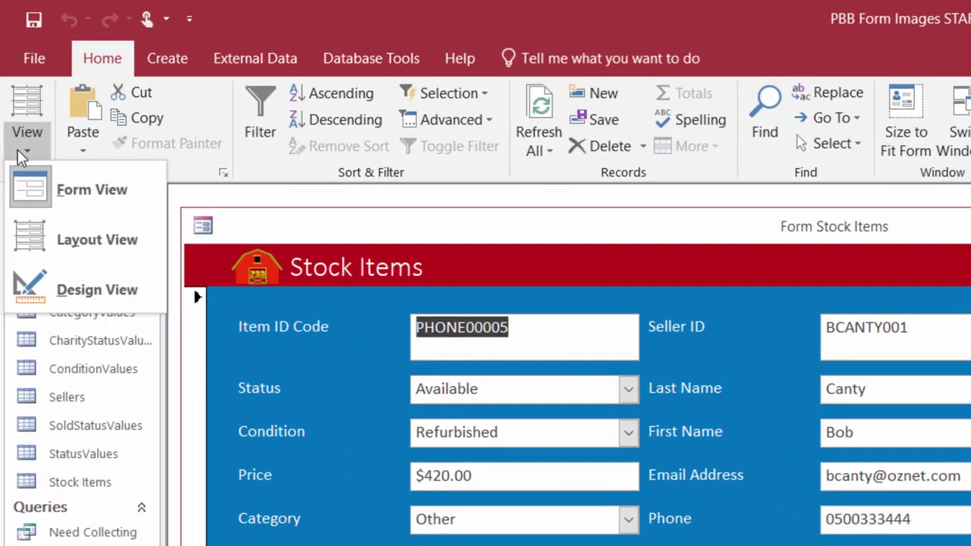
left_click(65, 238)
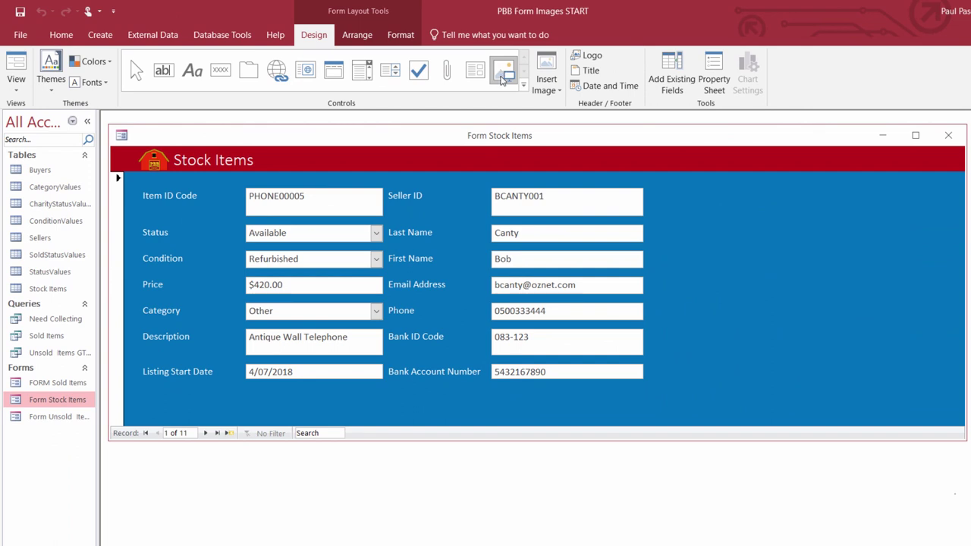
Step: Add an Image control to the right of the Bank Account Number field, using the Phone picture from the MS ACCESS DB Images folder
left_click(504, 76)
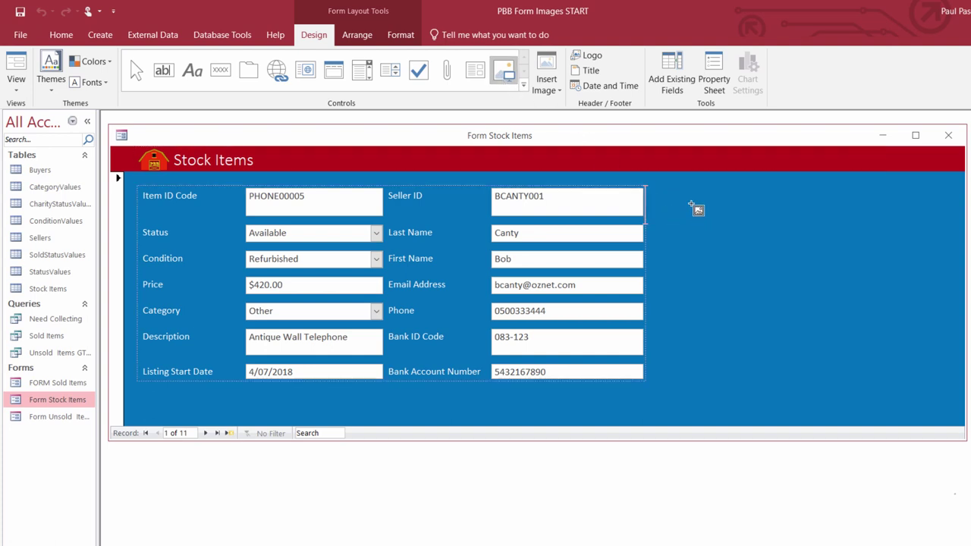
left_click(880, 372)
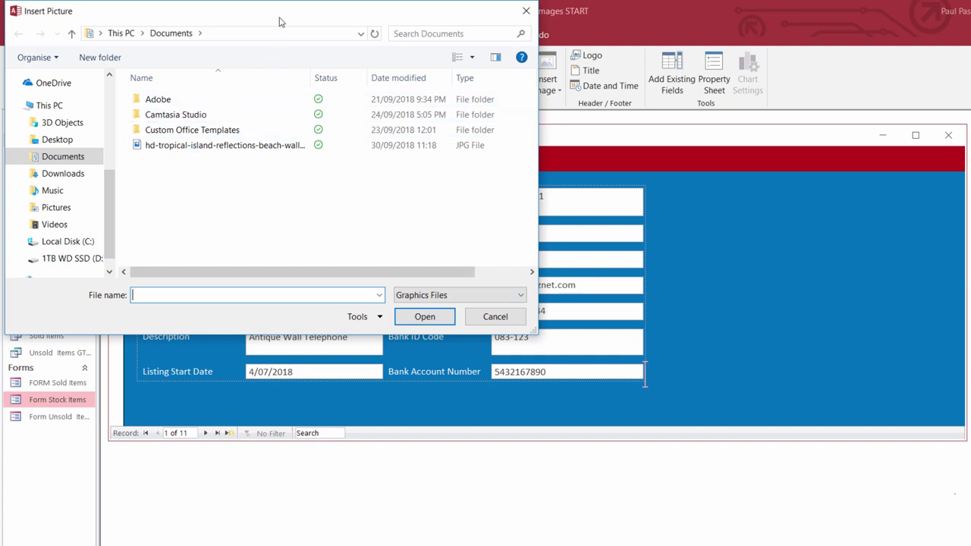
left_click(76, 259)
double_click(191, 192)
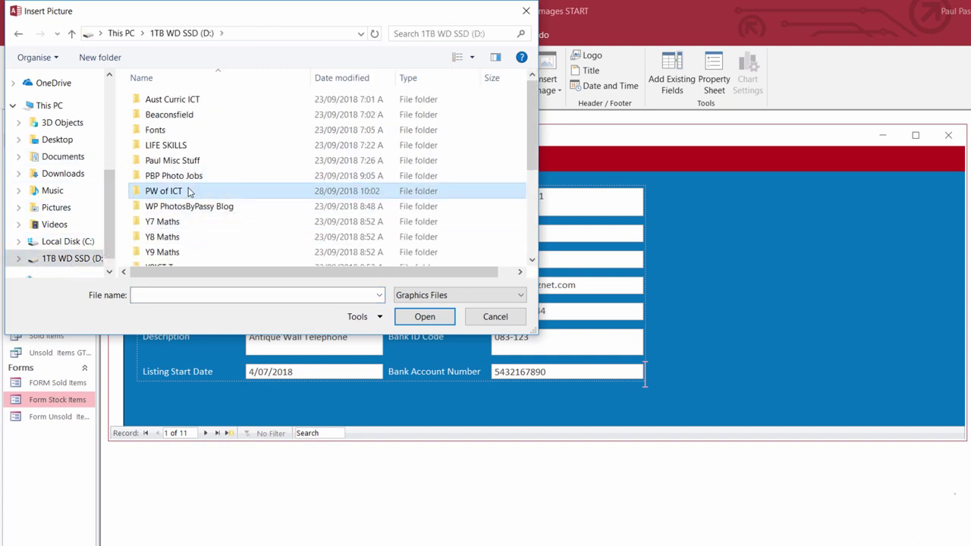
double_click(243, 142)
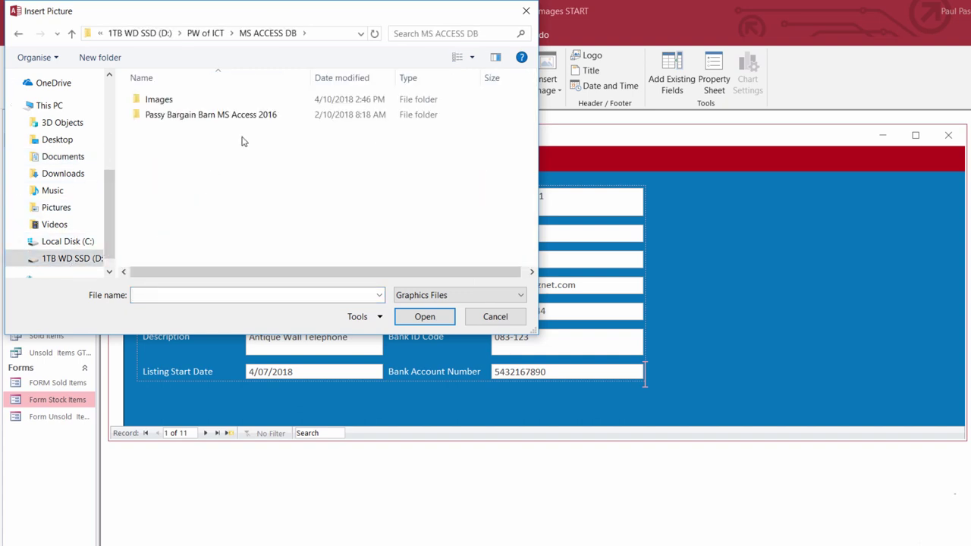
left_click(182, 102)
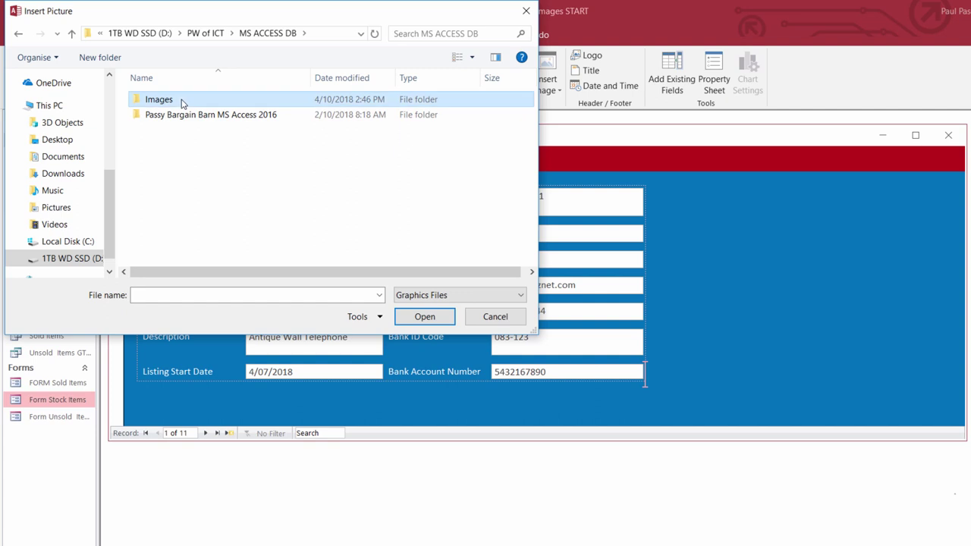
double_click(182, 102)
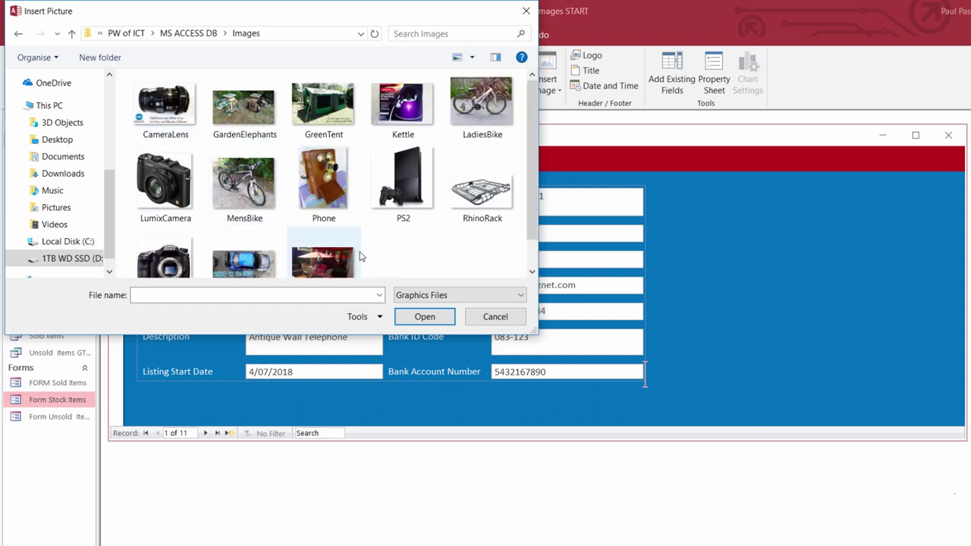
left_click_drag(347, 23, 383, 34)
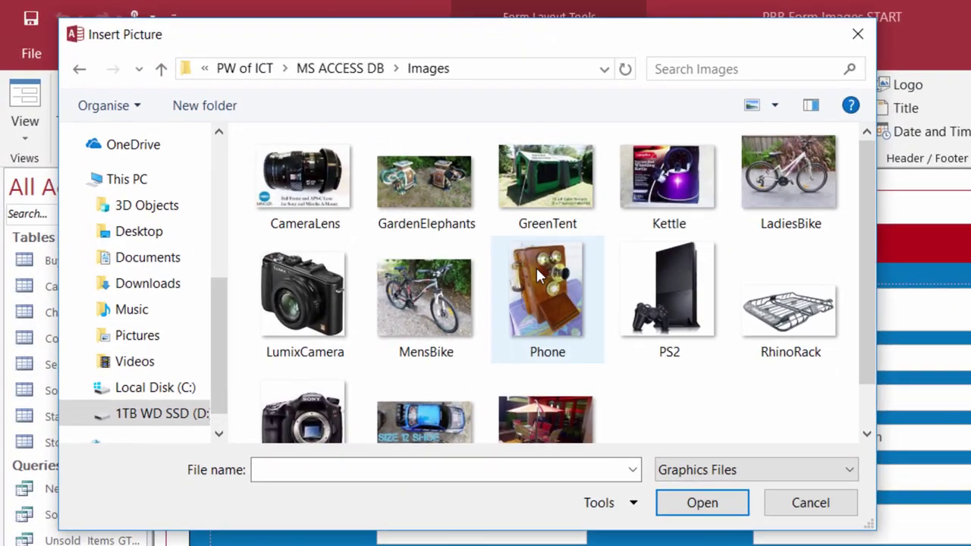
left_click(370, 186)
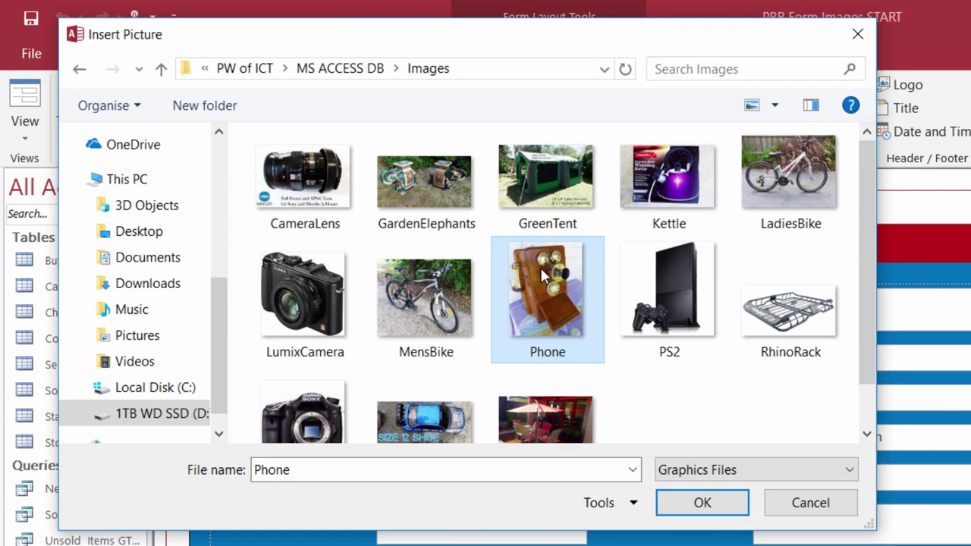
left_click(702, 511)
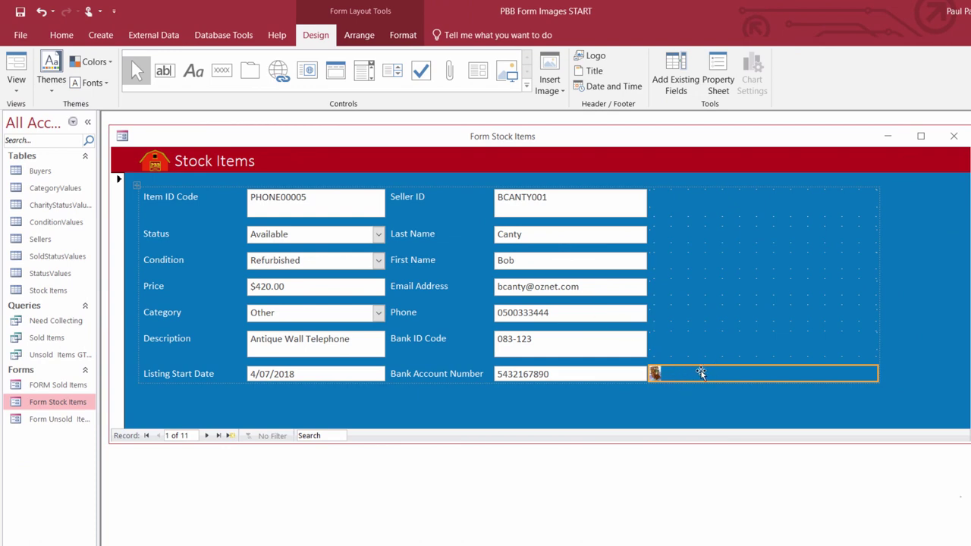
Step: Examine the empty layout cells above the inserted picture, beside the seller fields
left_click(699, 201)
left_click(698, 240)
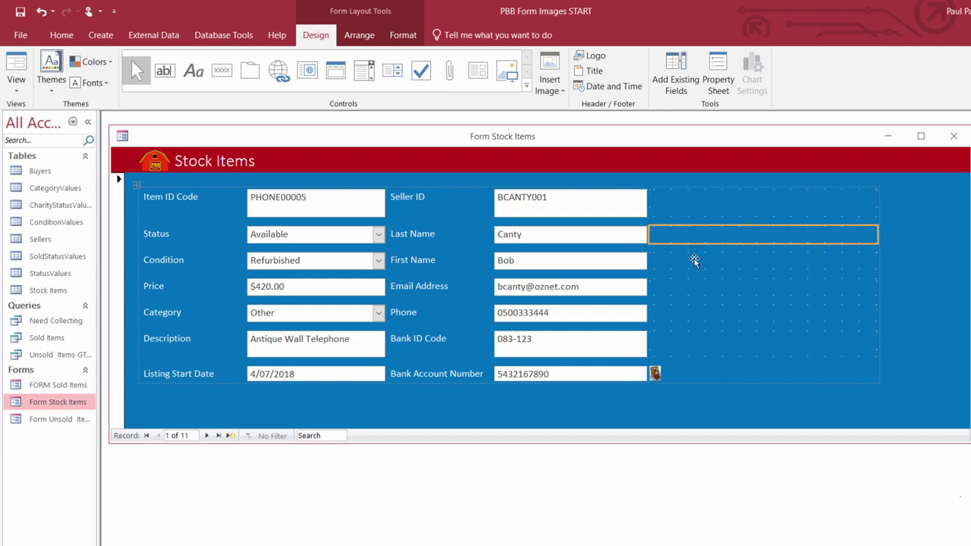
left_click(694, 262)
left_click(698, 290)
left_click(698, 310)
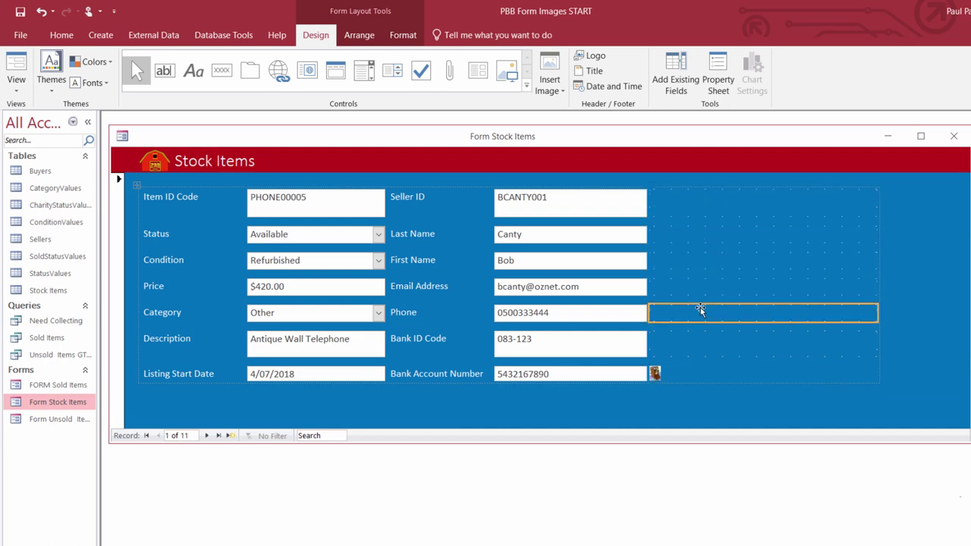
left_click(710, 342)
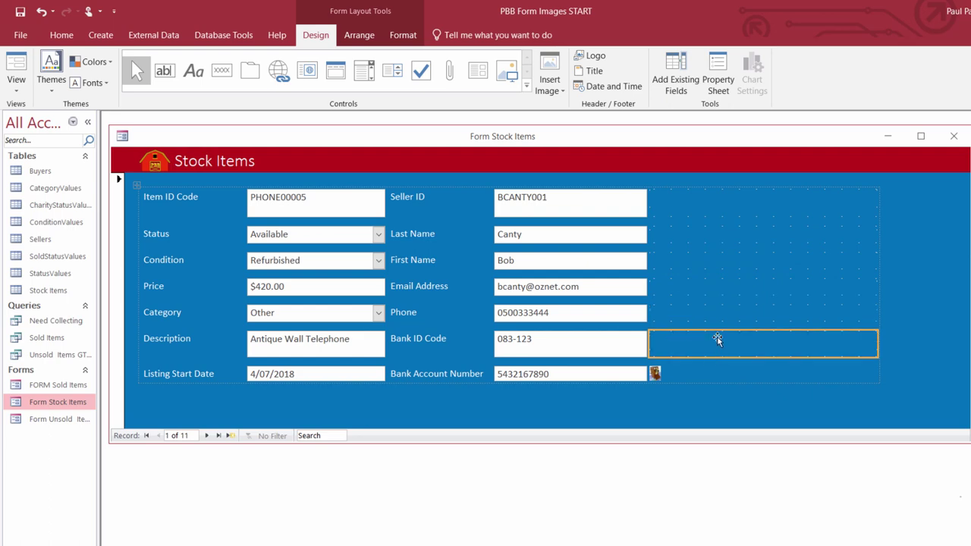
left_click(712, 295)
left_click(712, 304)
left_click(712, 278)
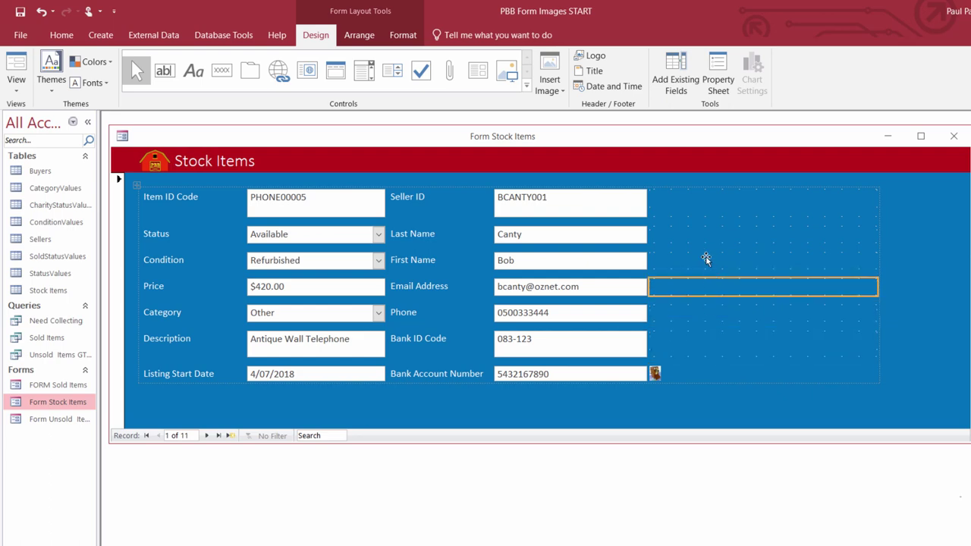
left_click(705, 259)
key("ctrl+v")
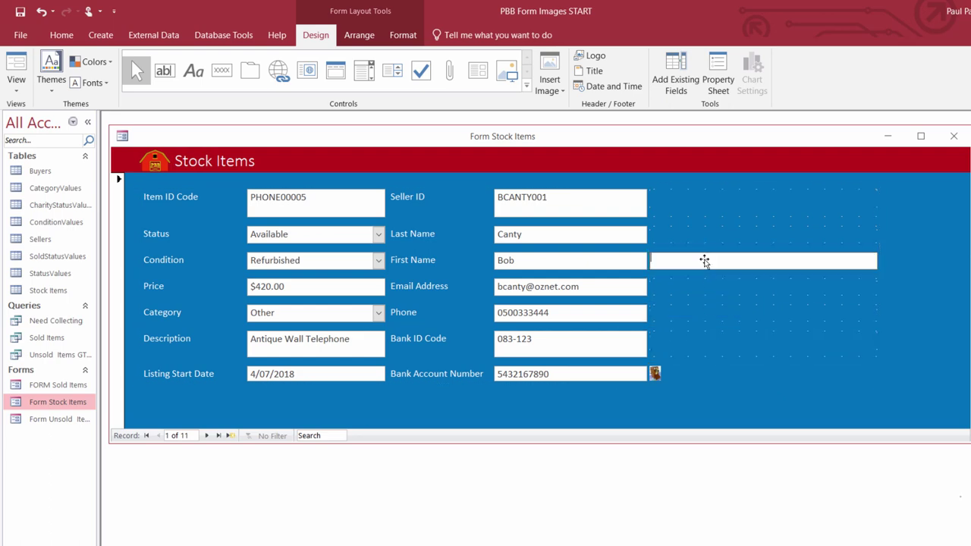
key("ctrl+z")
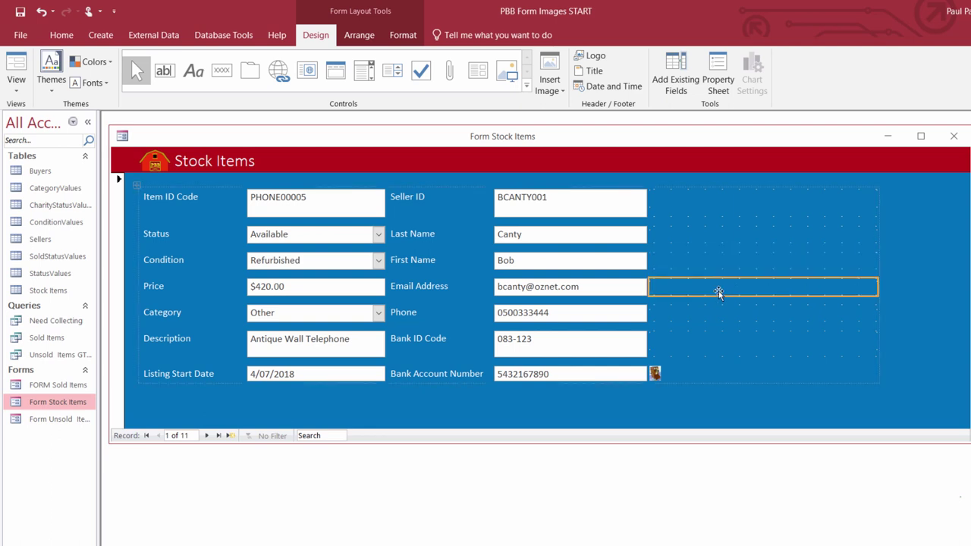
key("Escape")
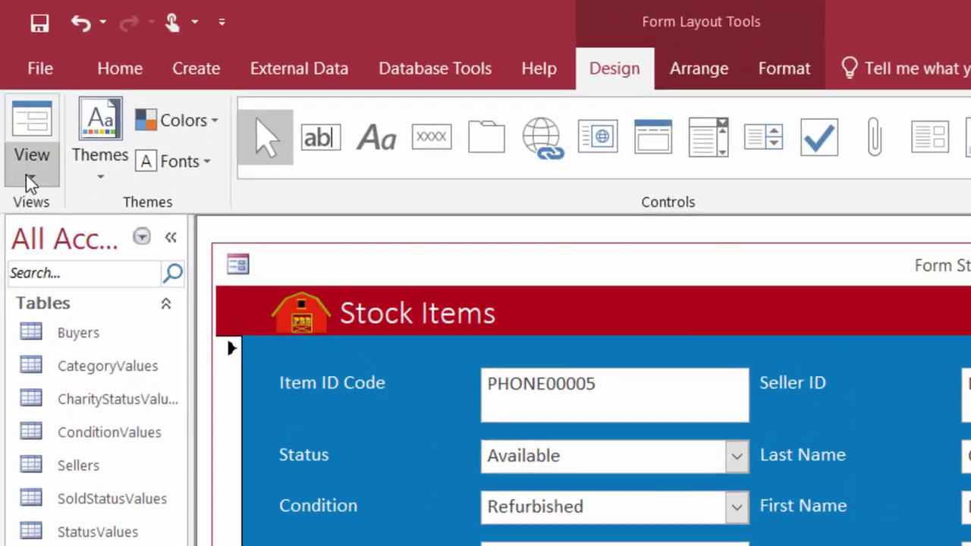
Step: Switch Form Stock Items to Design View and check how its labels, fields and empty cells sit in the grid layout
left_click(29, 180)
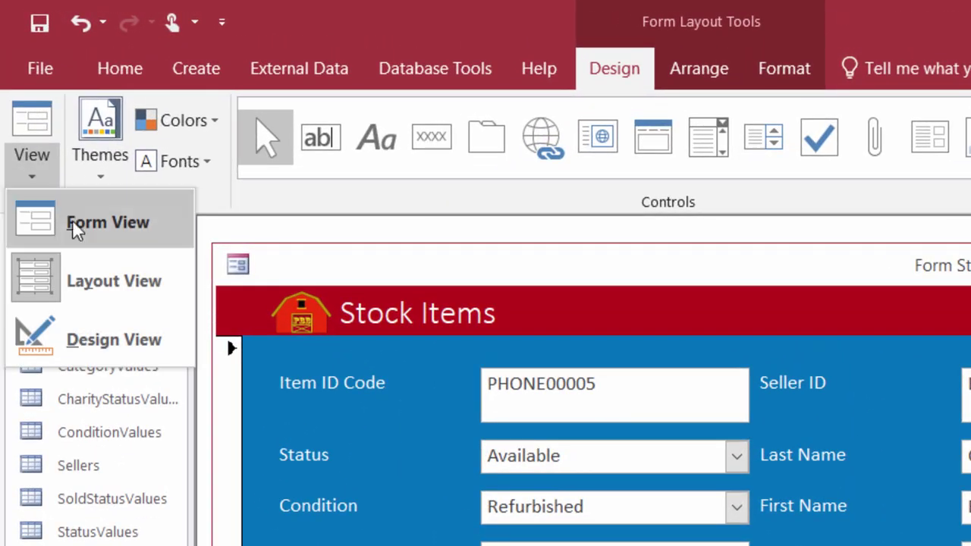
left_click(90, 343)
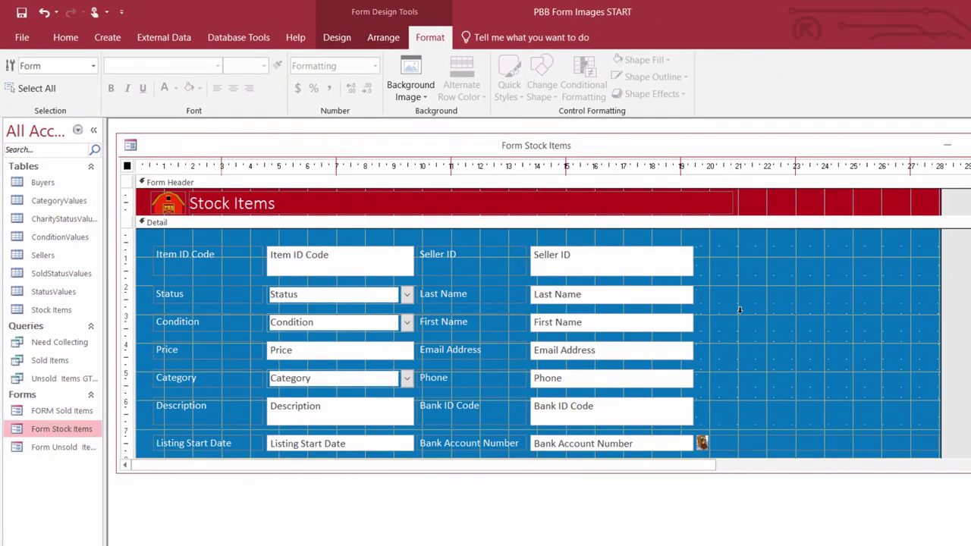
left_click(742, 272)
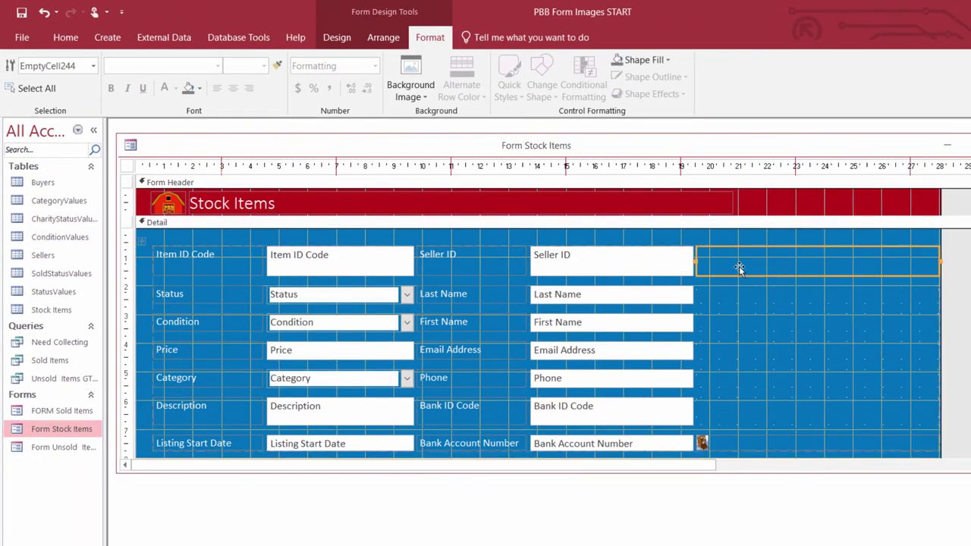
left_click(719, 300)
left_click(721, 325)
left_click(476, 260)
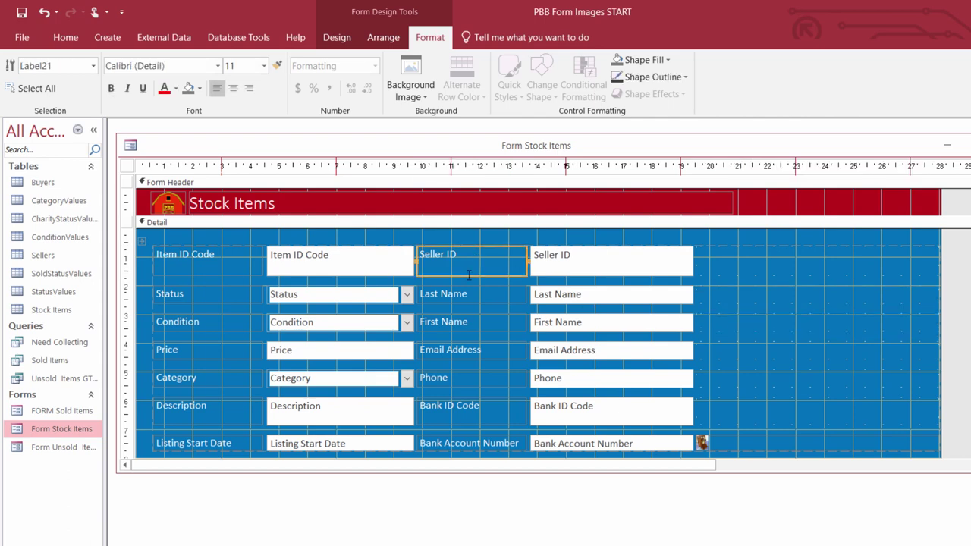
left_click(468, 301)
left_click(467, 329)
left_click(613, 268)
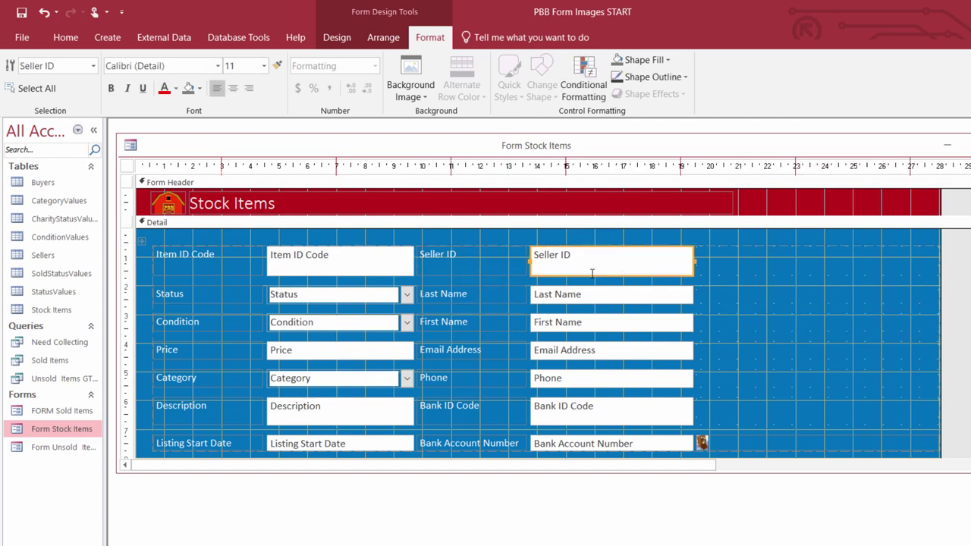
Step: Select the whole layout of labels, fields and picture in the Detail section and remove the layout
left_click(183, 261)
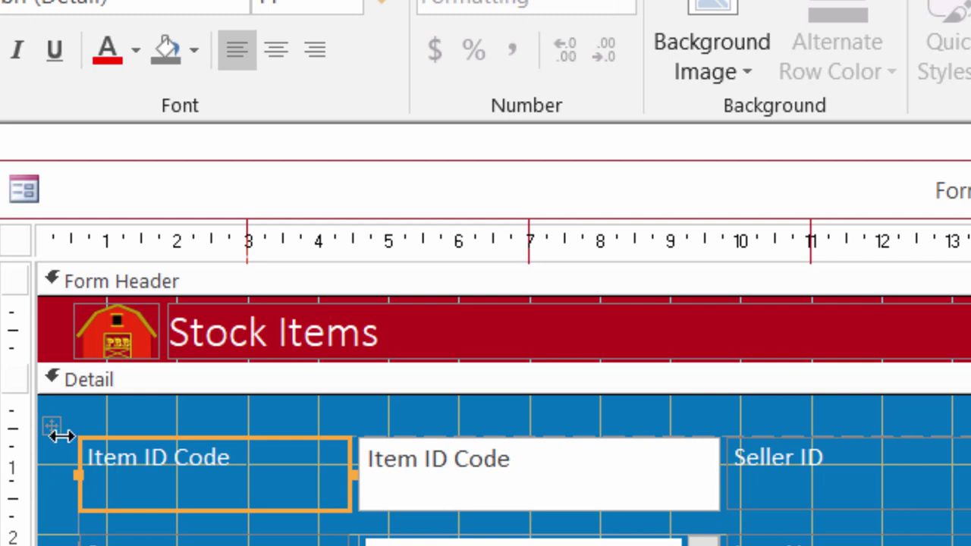
left_click(53, 431)
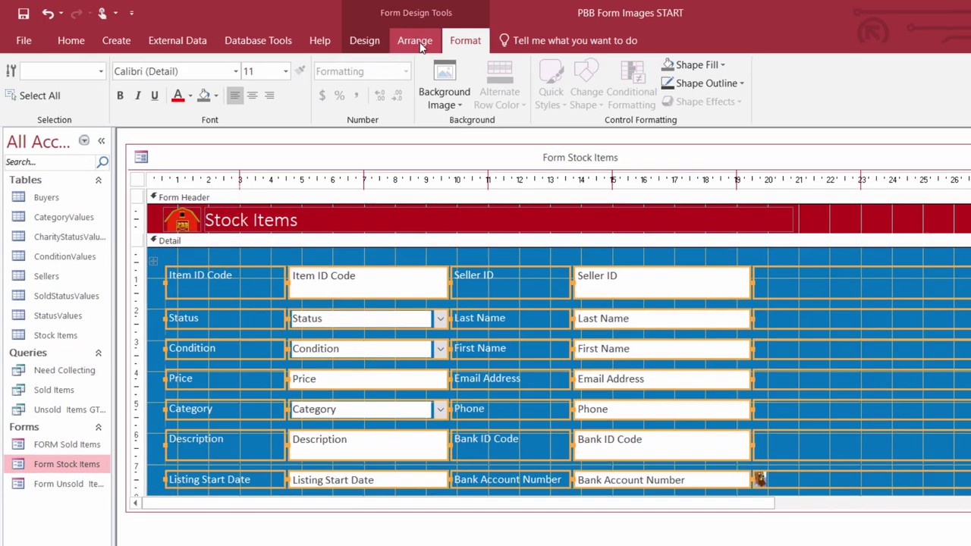
left_click(394, 43)
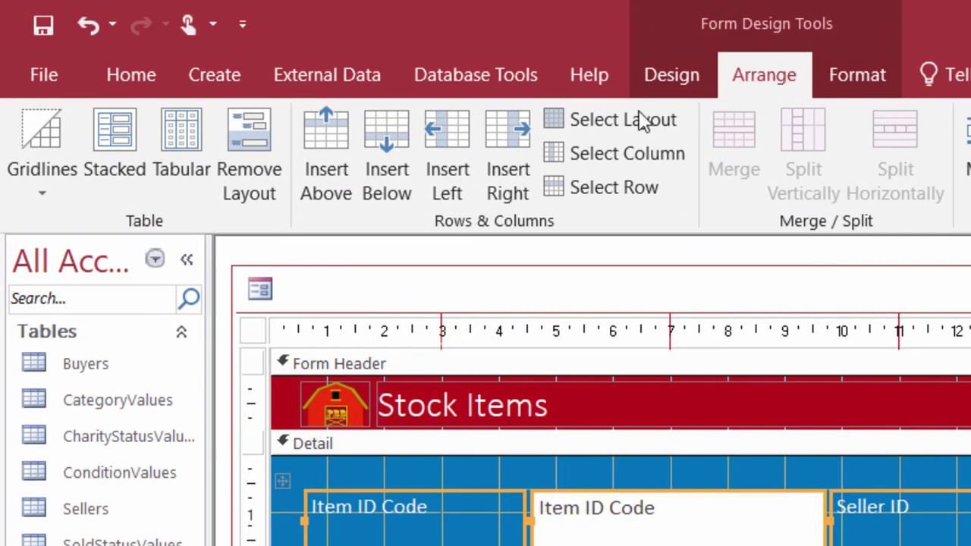
left_click(249, 152)
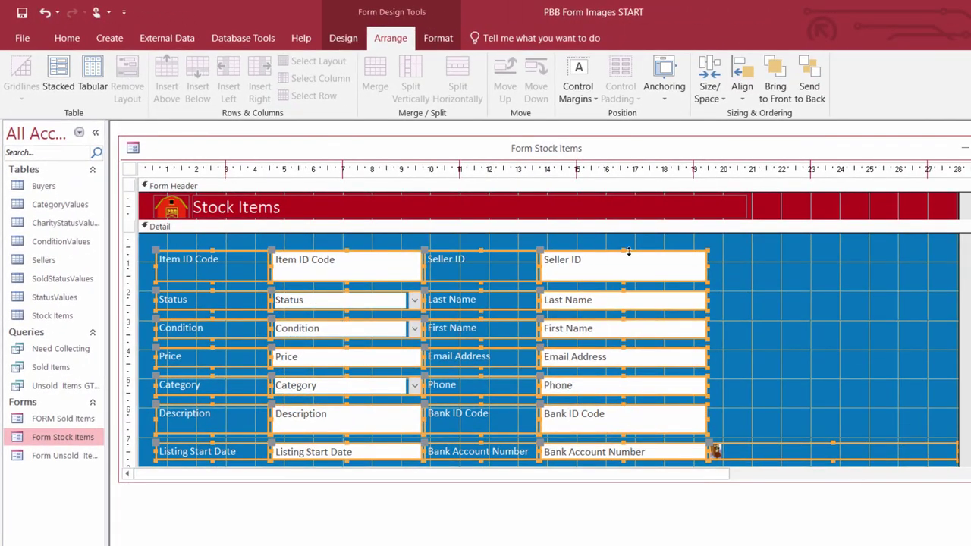
left_click(754, 276)
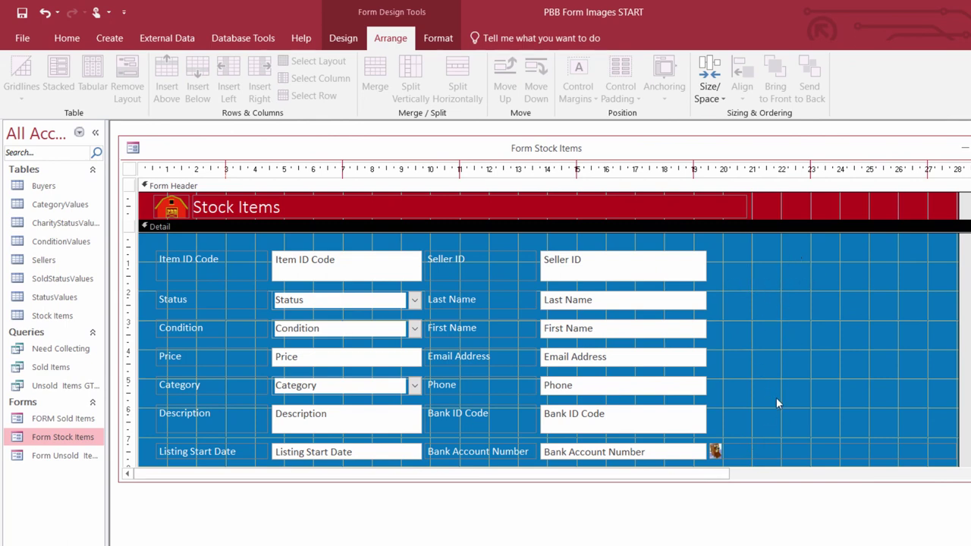
Step: Try moving the Seller ID box on its own into the blank area beside it, and undo the move
left_click(206, 271)
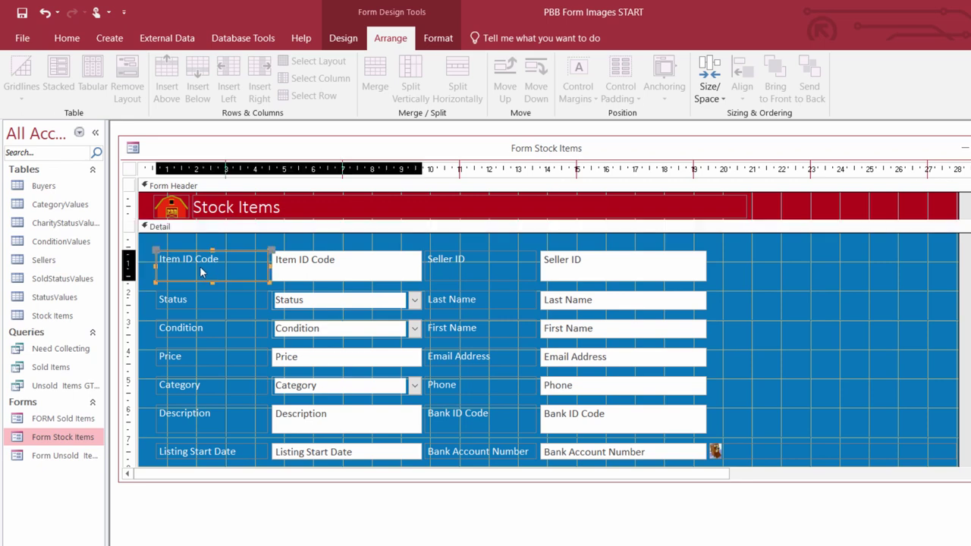
left_click(457, 270)
left_click(610, 266)
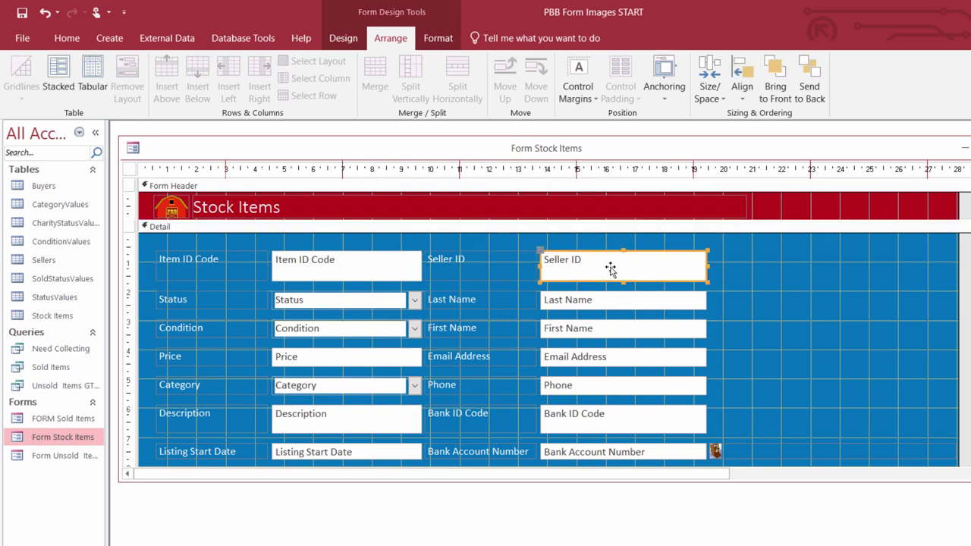
left_click(610, 258)
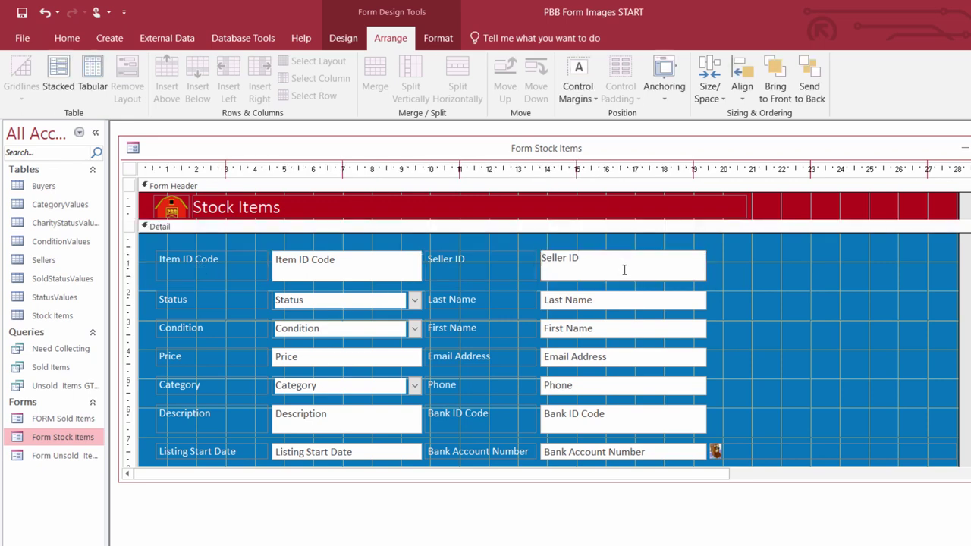
left_click(613, 249)
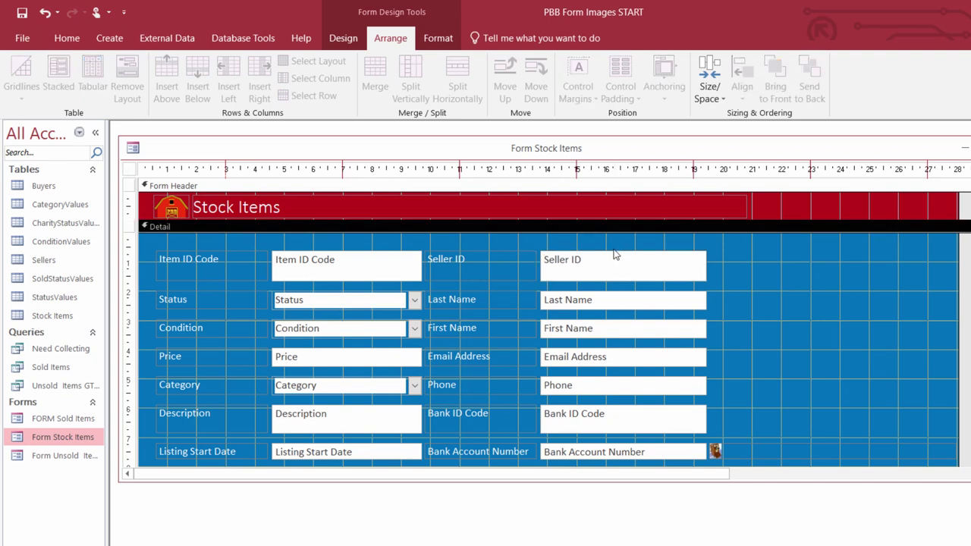
left_click(612, 252)
left_click_drag(612, 251, 755, 252)
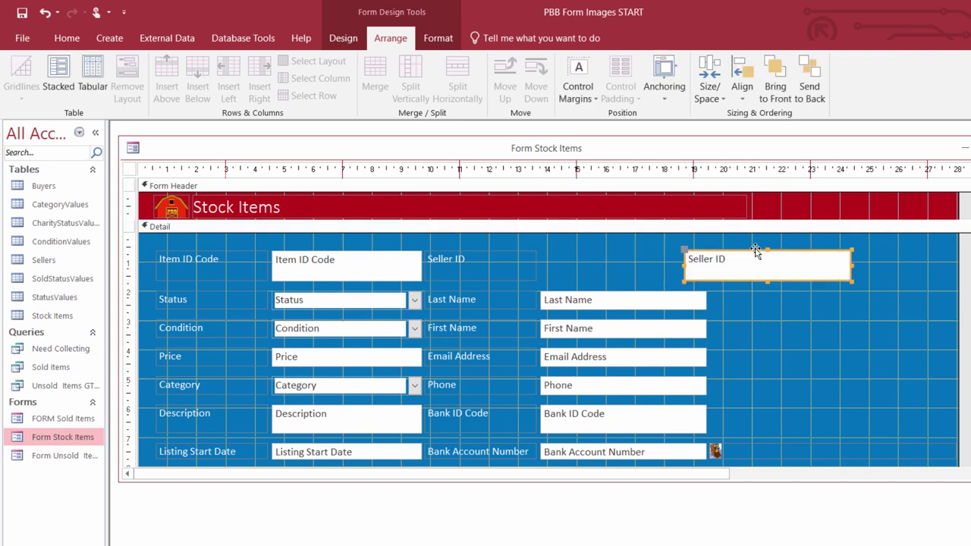
key("ctrl+z")
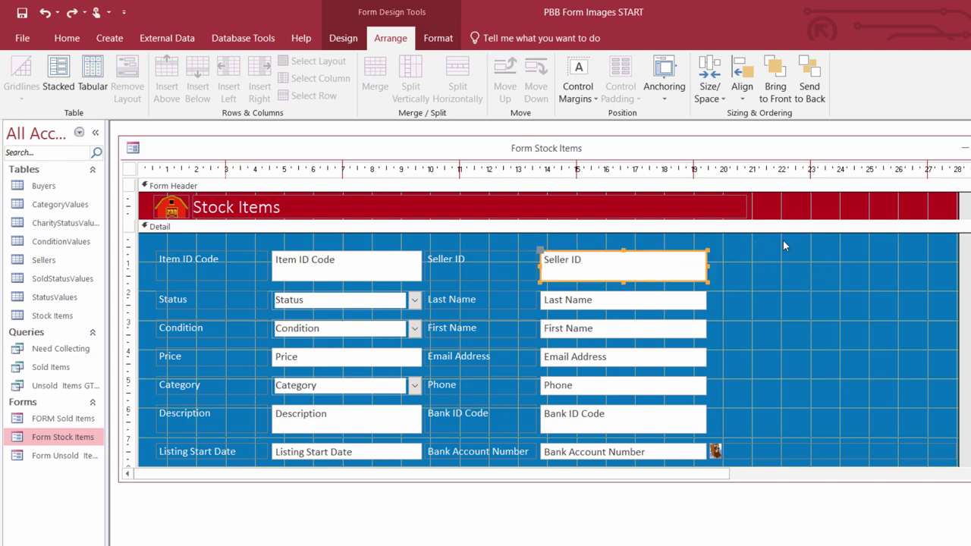
left_click(812, 274)
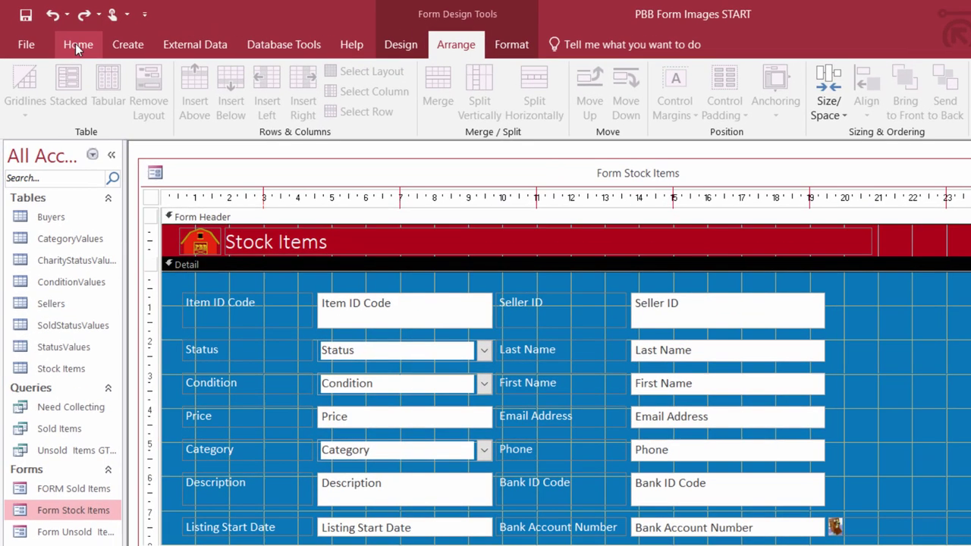
Step: Switch Form Stock Items to Layout View, enlarge the tiny phone picture upward and narrow its frame to fit the image
left_click(74, 42)
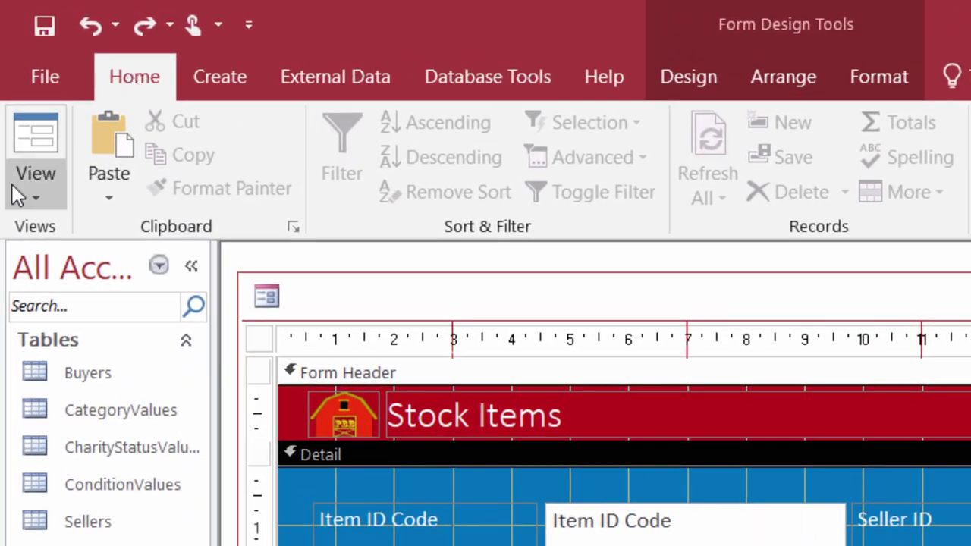
left_click(34, 198)
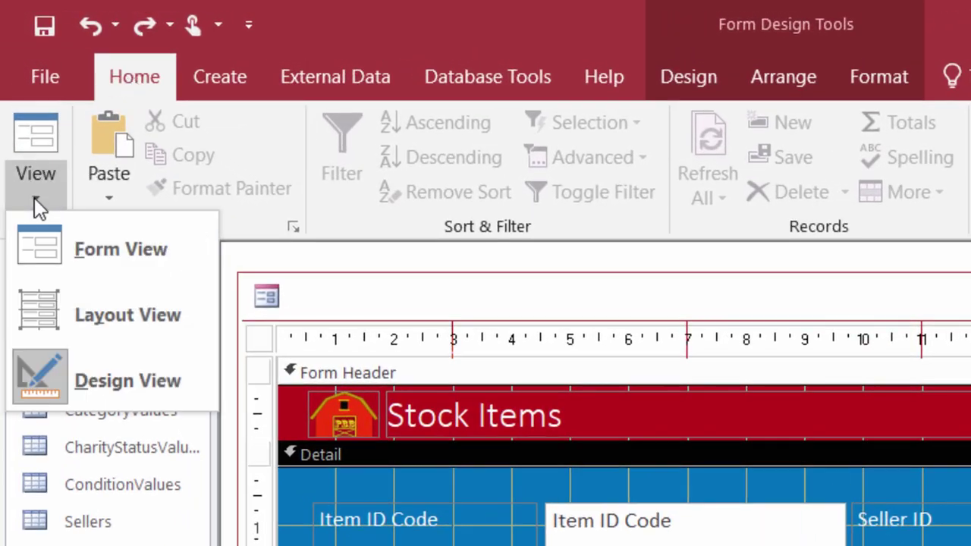
left_click(80, 314)
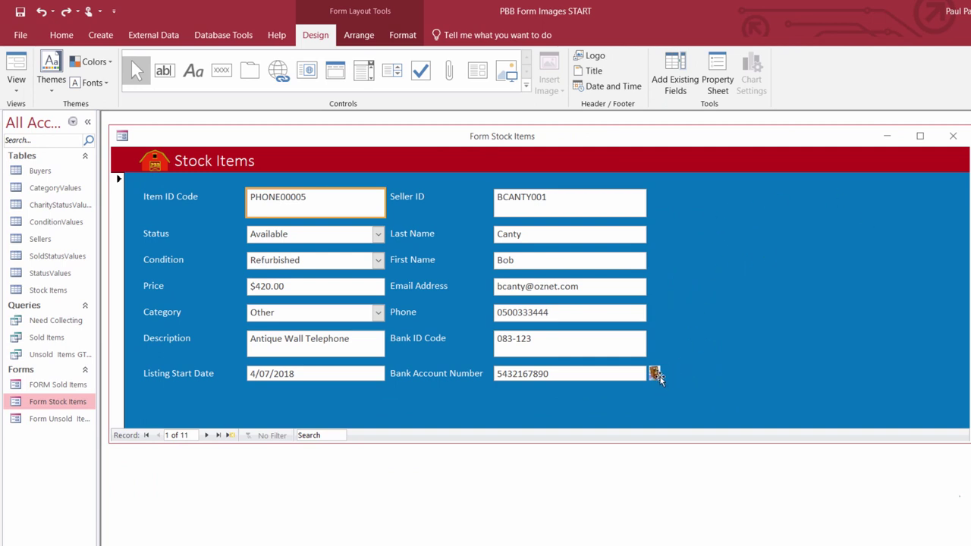
left_click(659, 374)
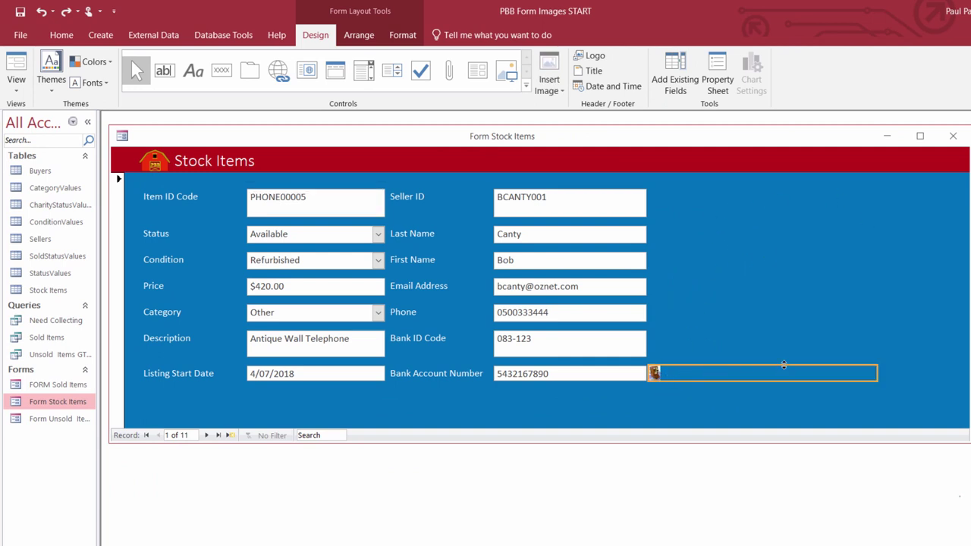
left_click_drag(785, 365, 785, 260)
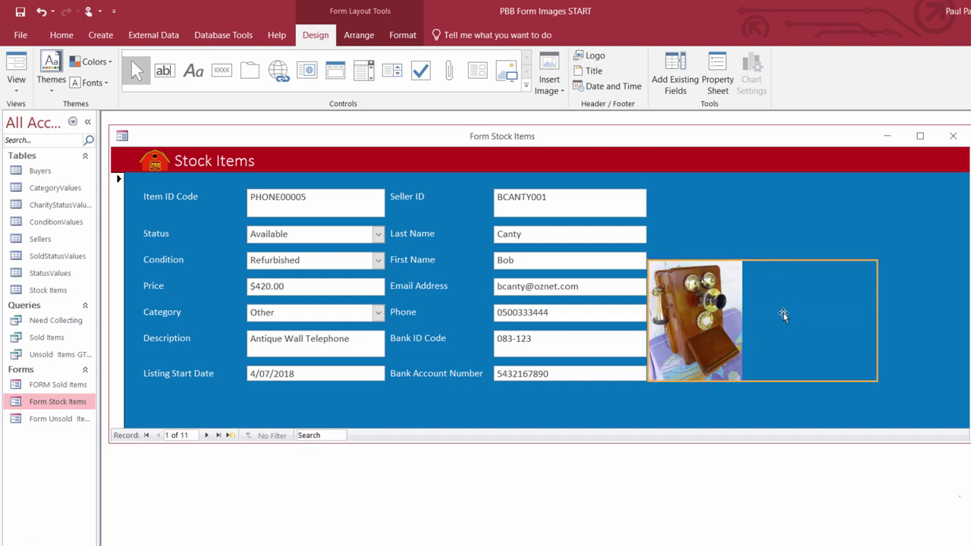
left_click_drag(876, 317, 765, 317)
left_click_drag(738, 260, 732, 210)
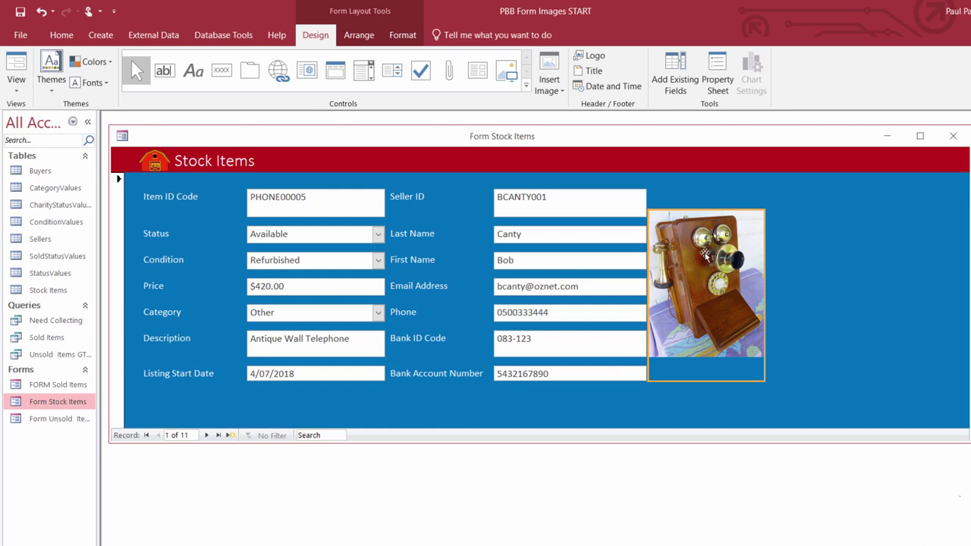
Step: Move the picture away from the seller fields, level with Seller ID, and resize its frame to about 4.7 by 6 cm
left_click_drag(704, 262, 746, 244)
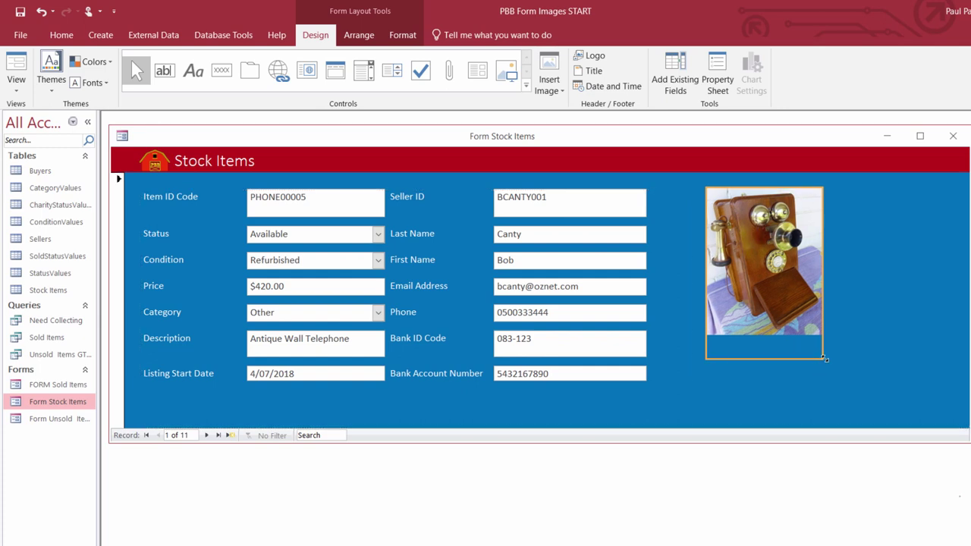
mouse_move(822, 357)
left_mouse_down()
mouse_move(823, 334)
mouse_move(836, 353)
left_mouse_up()
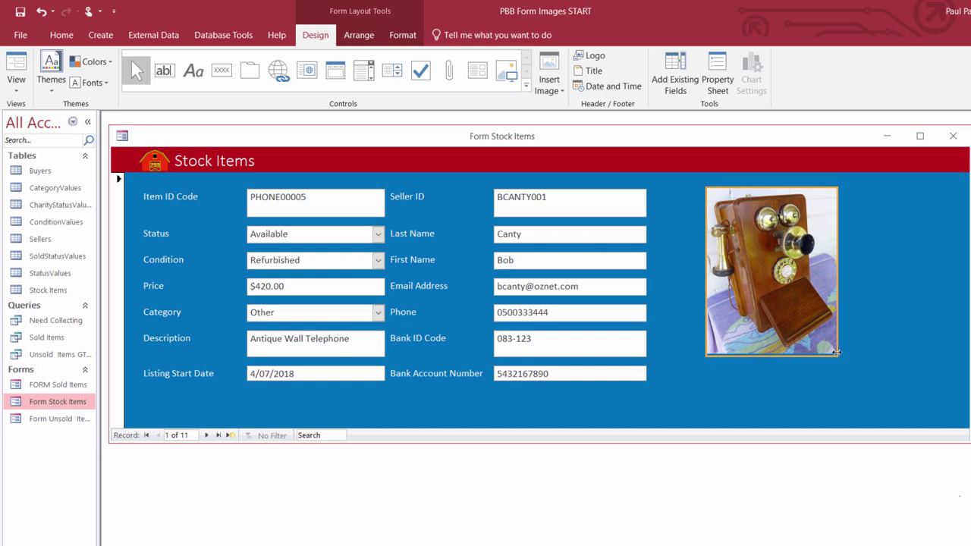
left_click_drag(805, 357, 806, 352)
left_click_drag(836, 315, 832, 317)
left_click(831, 396)
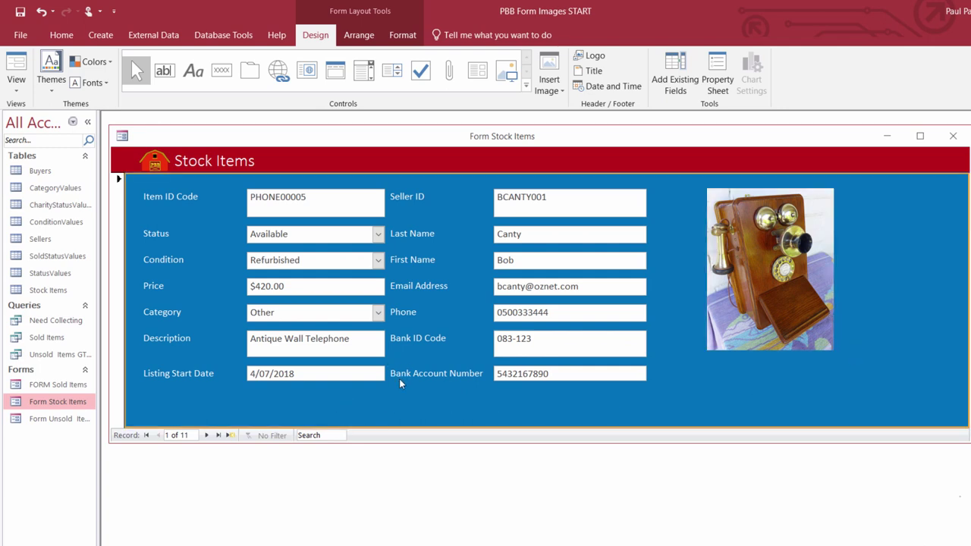
Step: Page through the stock item records to record 7 and back to the first, checking the picture against each description
left_click(205, 436)
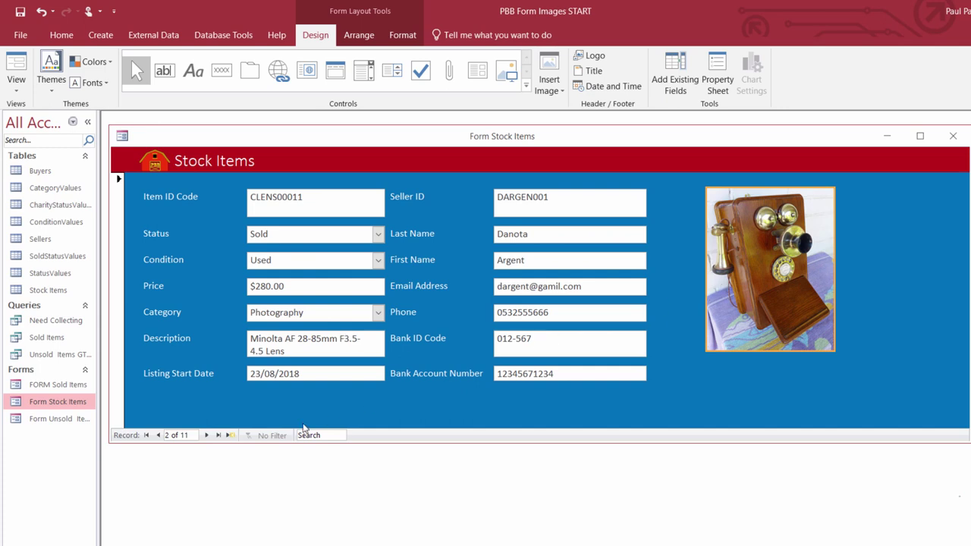
left_click(205, 436)
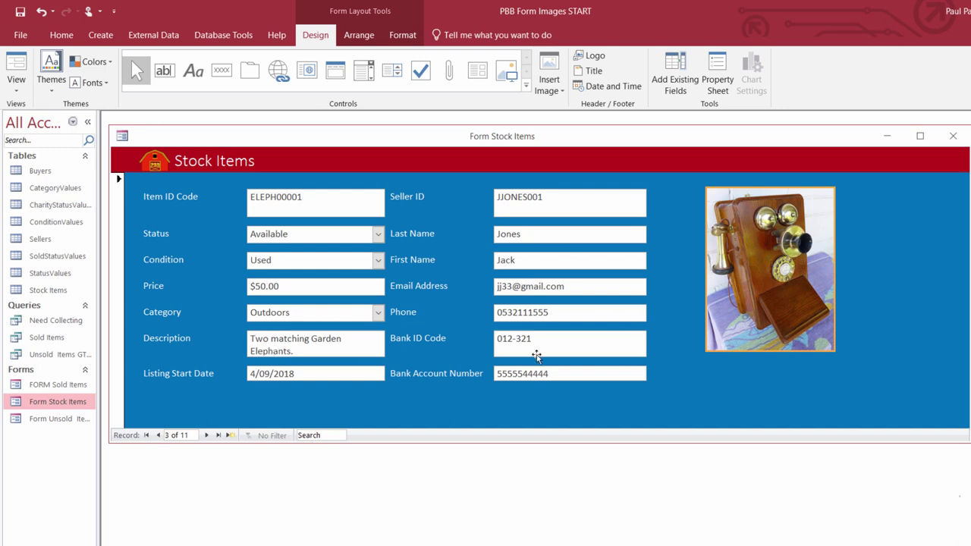
left_click(205, 436)
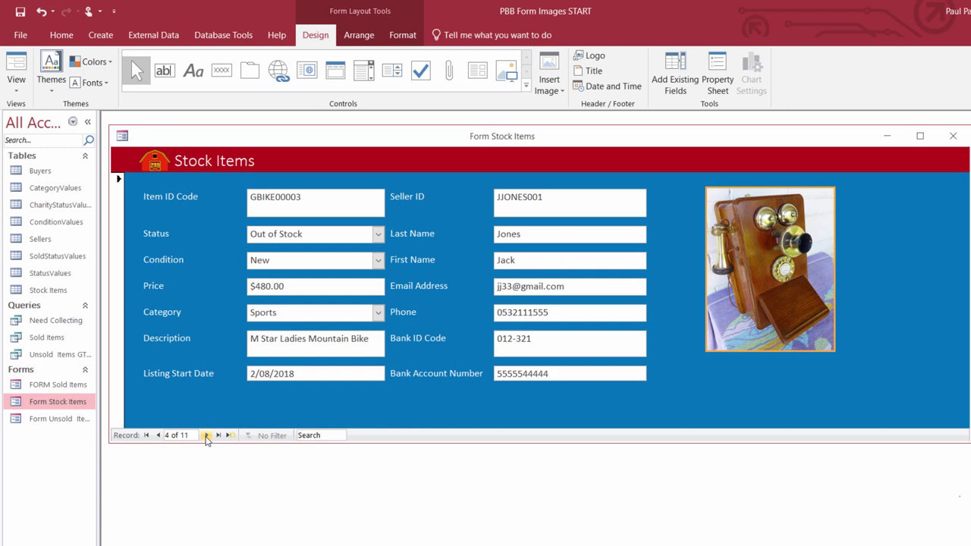
left_click(205, 435)
left_click(206, 435)
left_click(206, 435)
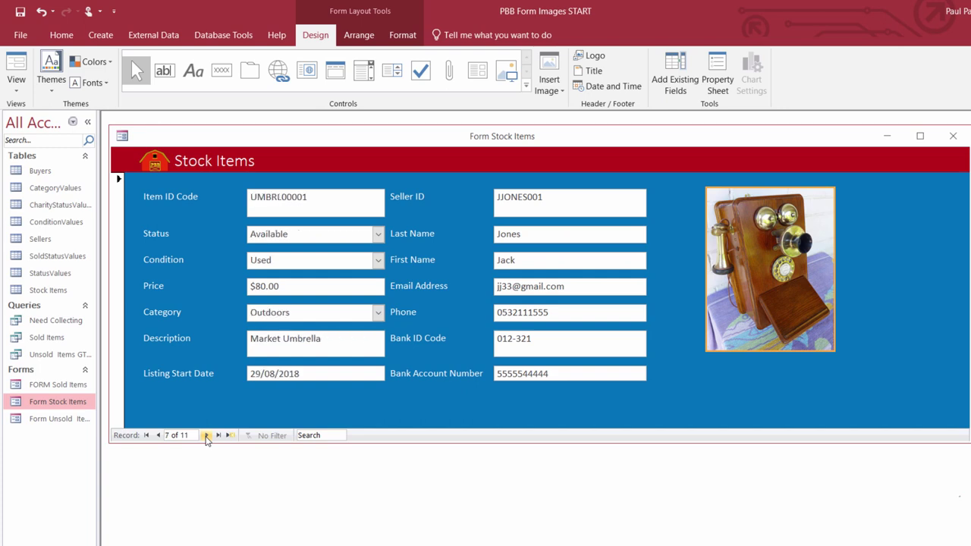
left_click(159, 436)
left_click(158, 435)
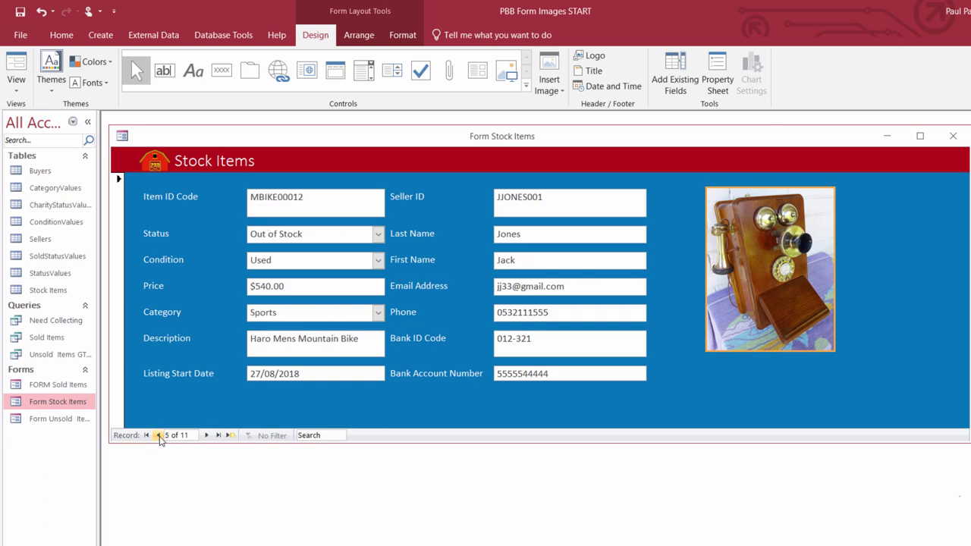
left_click(159, 435)
left_click(159, 435)
left_click(159, 435)
left_click(159, 435)
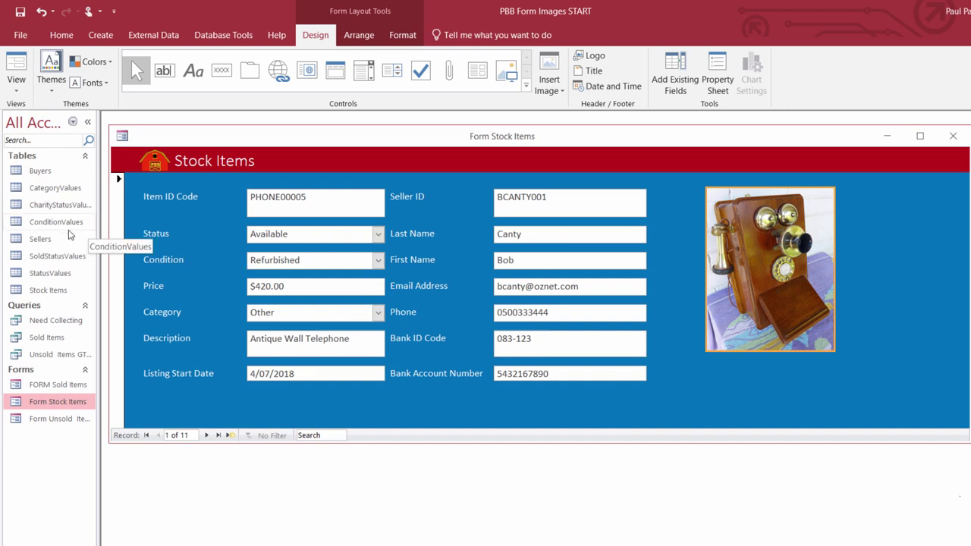
Step: Open the Stock Items table, narrow its Image Location column, and close the table saving the layout changes
left_click(42, 293)
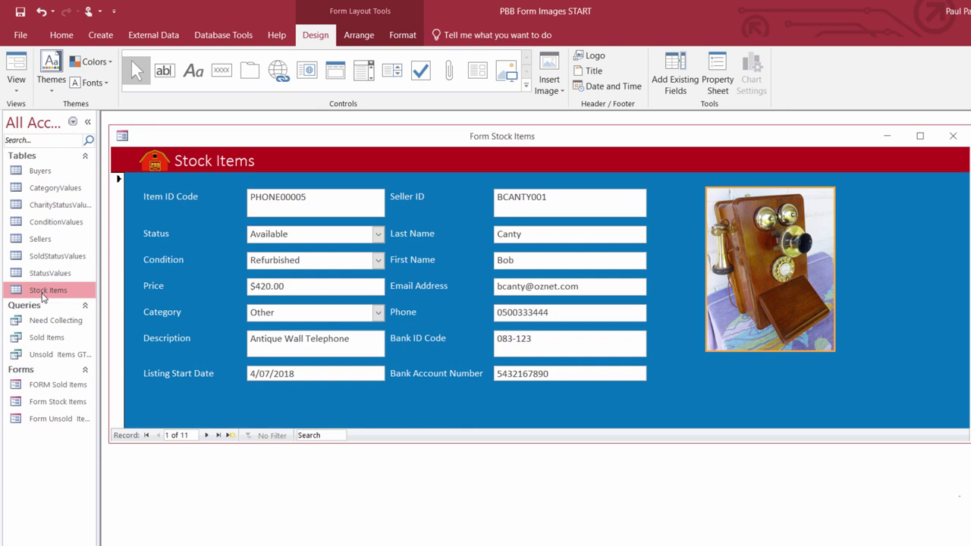
double_click(42, 296)
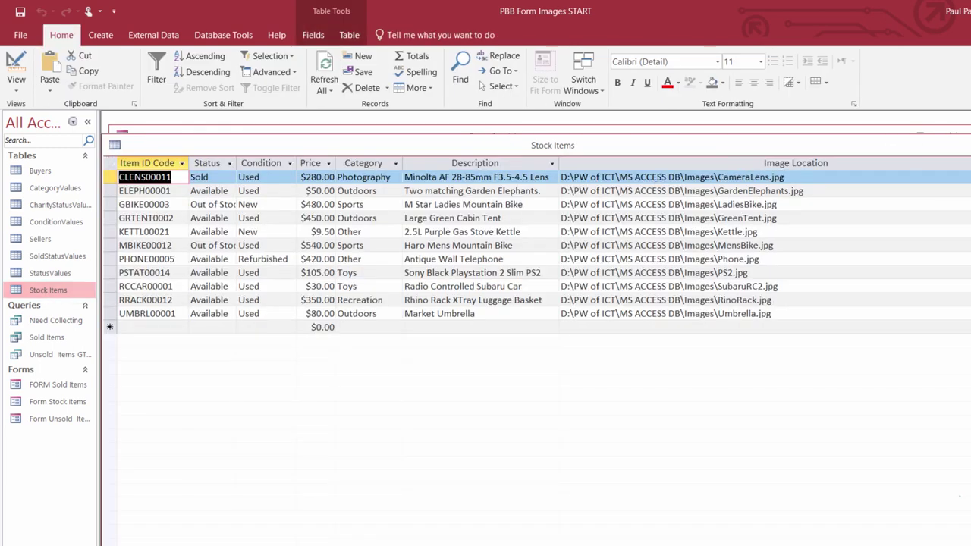
left_click_drag(931, 162, 876, 165)
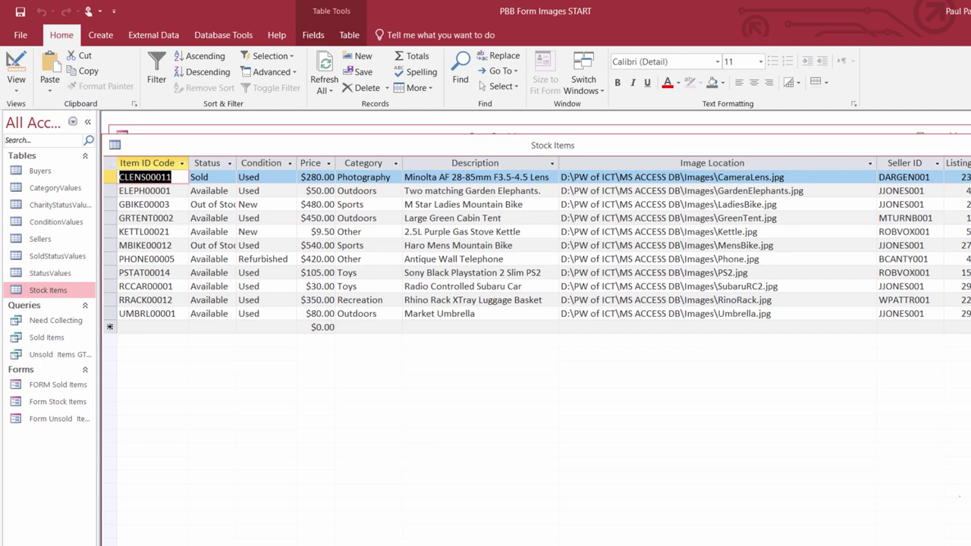
key("ctrl+w")
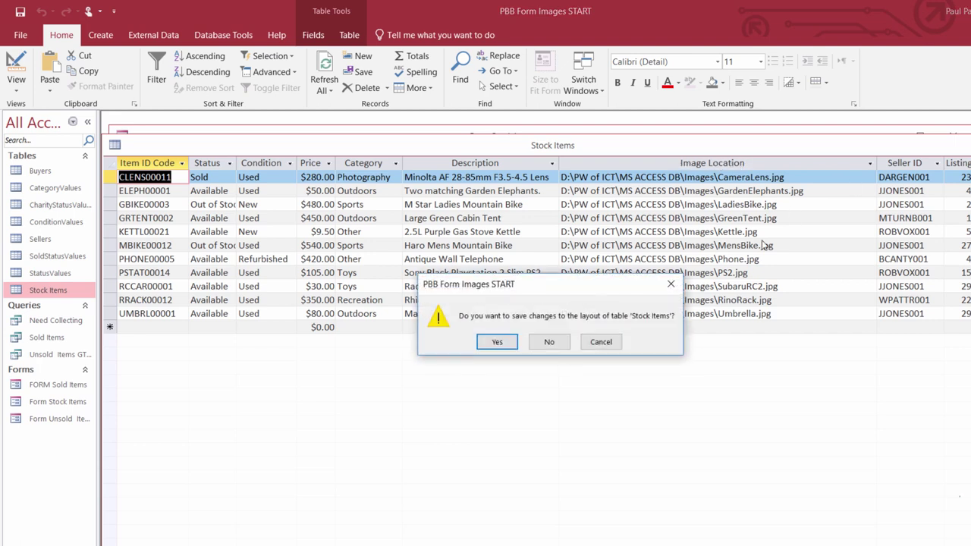
left_click(497, 342)
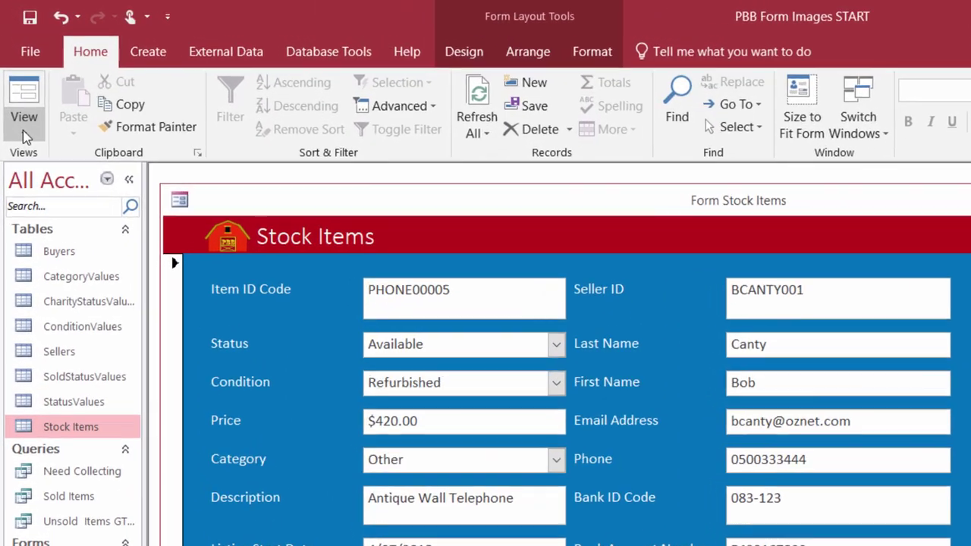
Step: Switch Form Stock Items to Design View and show the data properties of the phone picture
left_click(15, 80)
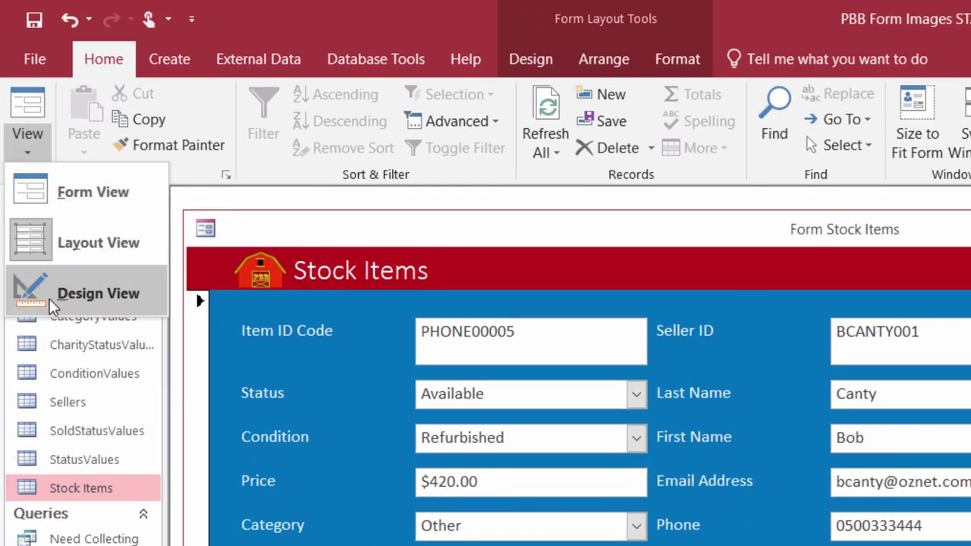
left_click(49, 299)
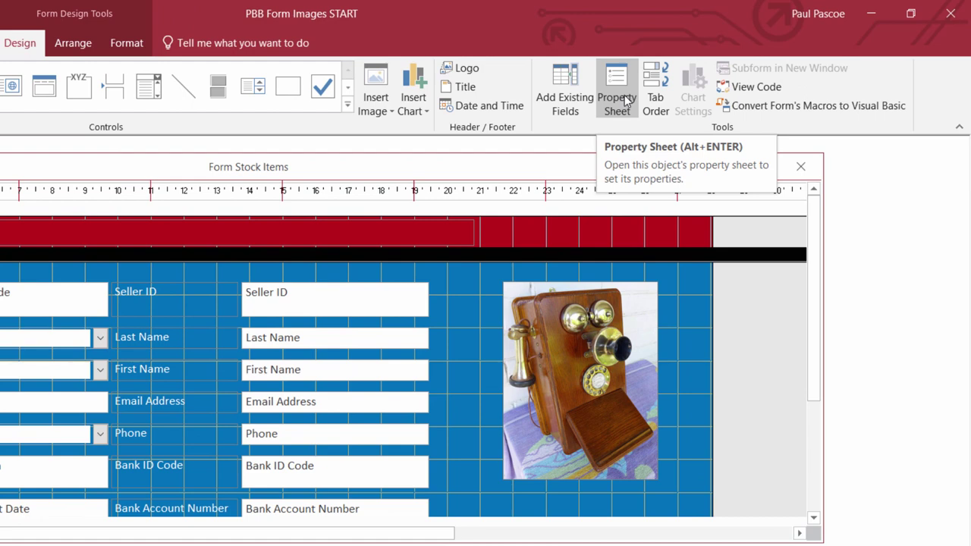
left_click(624, 95)
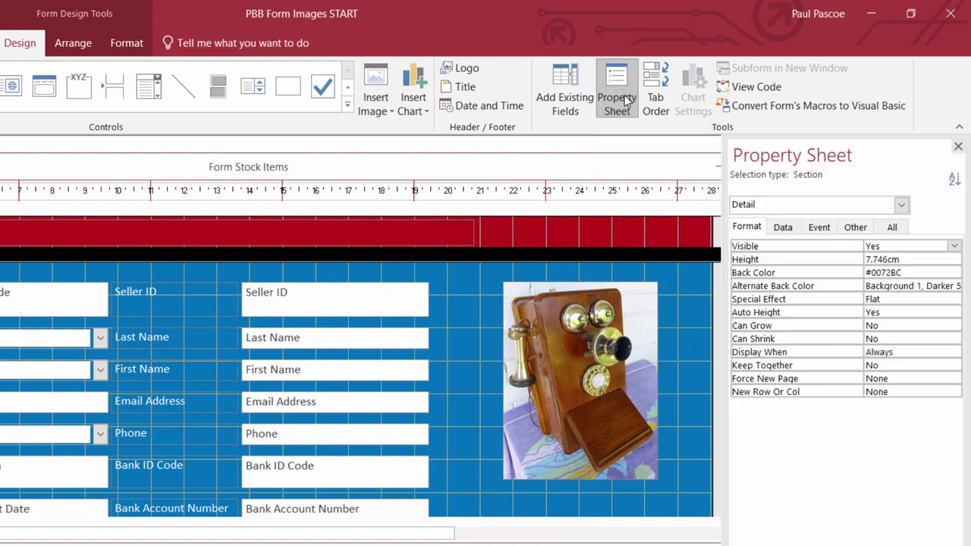
left_click(599, 379)
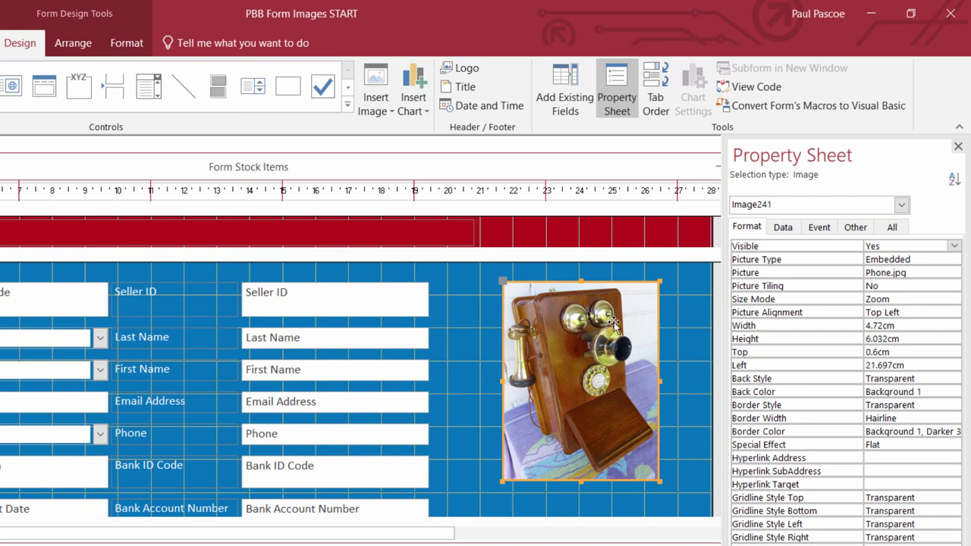
left_click(783, 229)
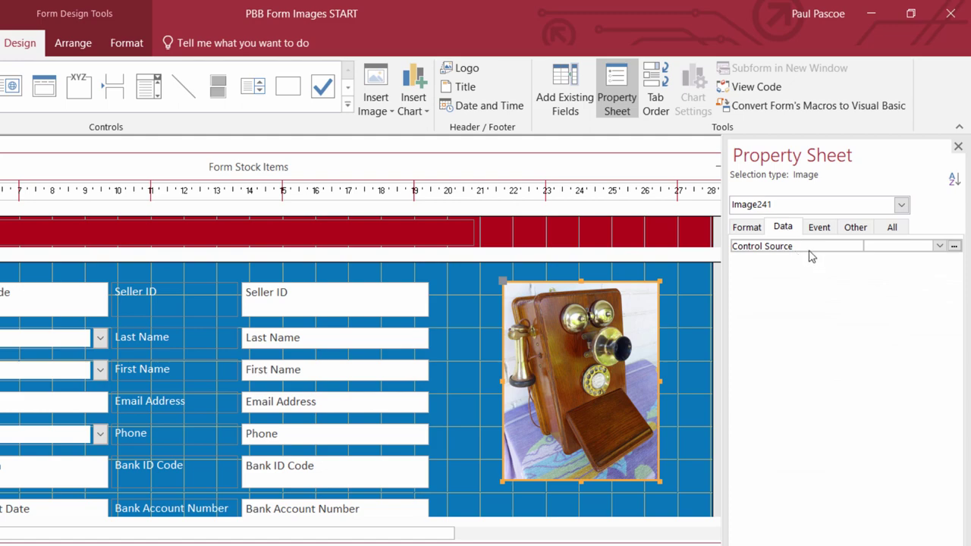
left_click(941, 248)
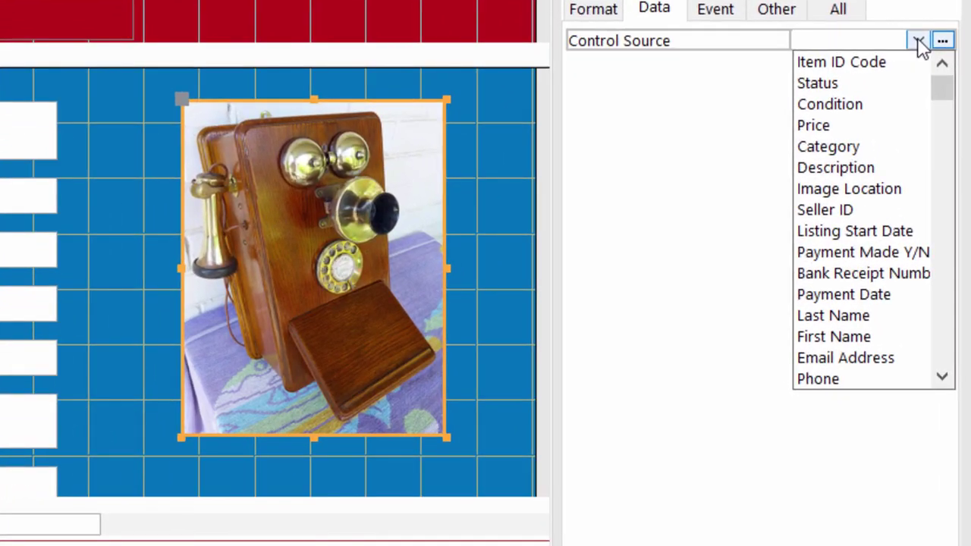
left_click(919, 43)
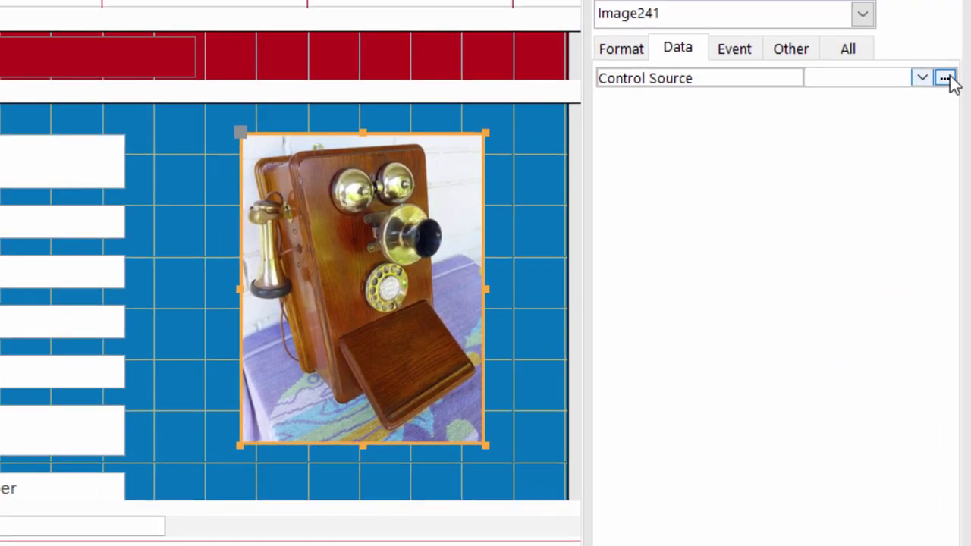
left_click(943, 42)
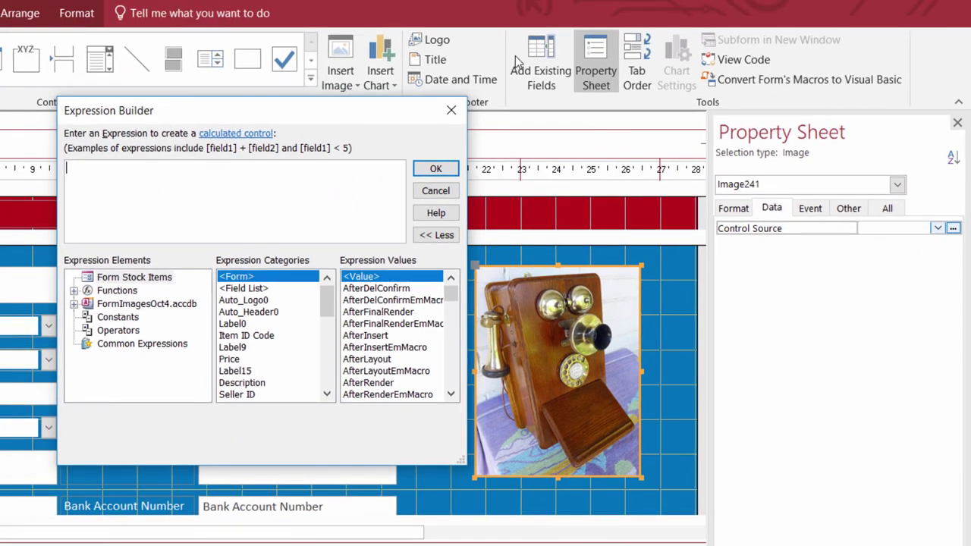
left_click(450, 110)
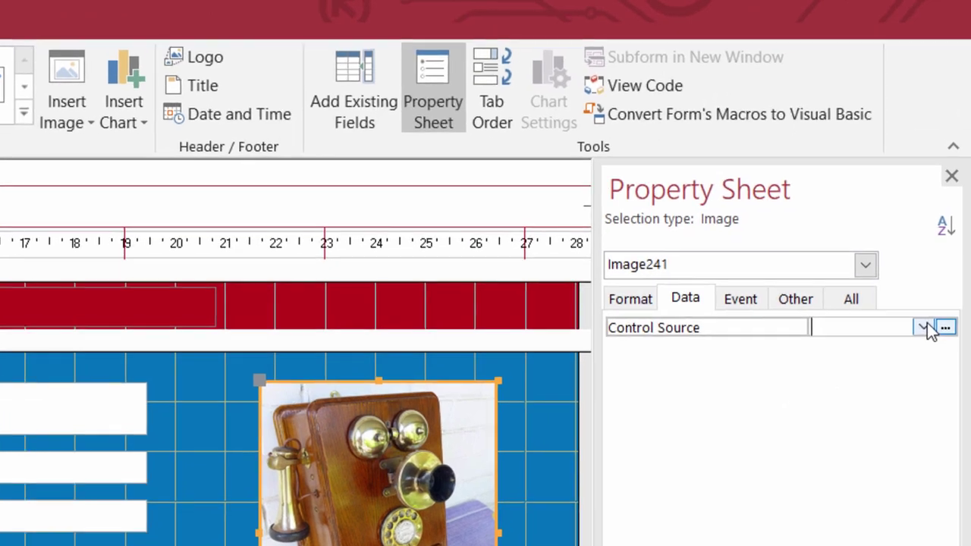
Step: Set the phone picture's Control Source to the Image Location field
left_click(933, 254)
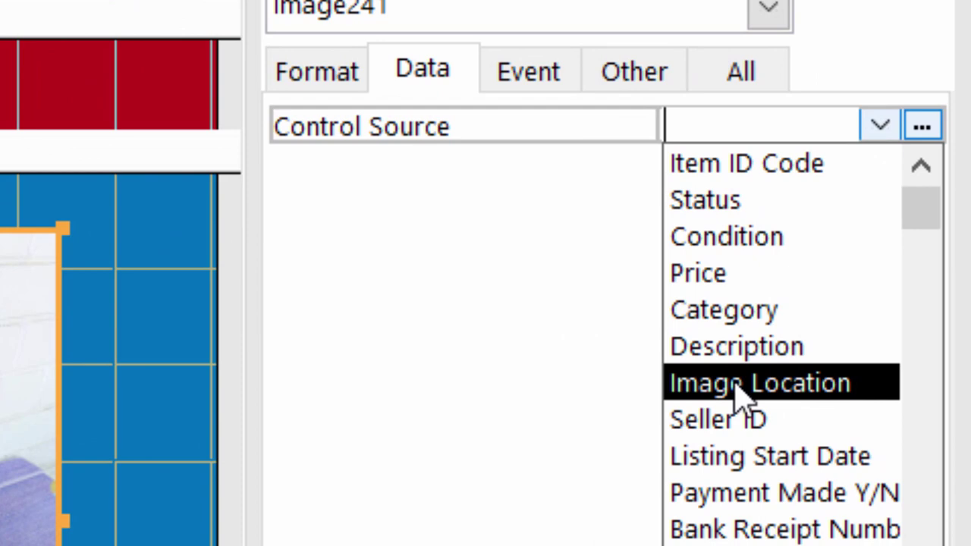
left_click(744, 385)
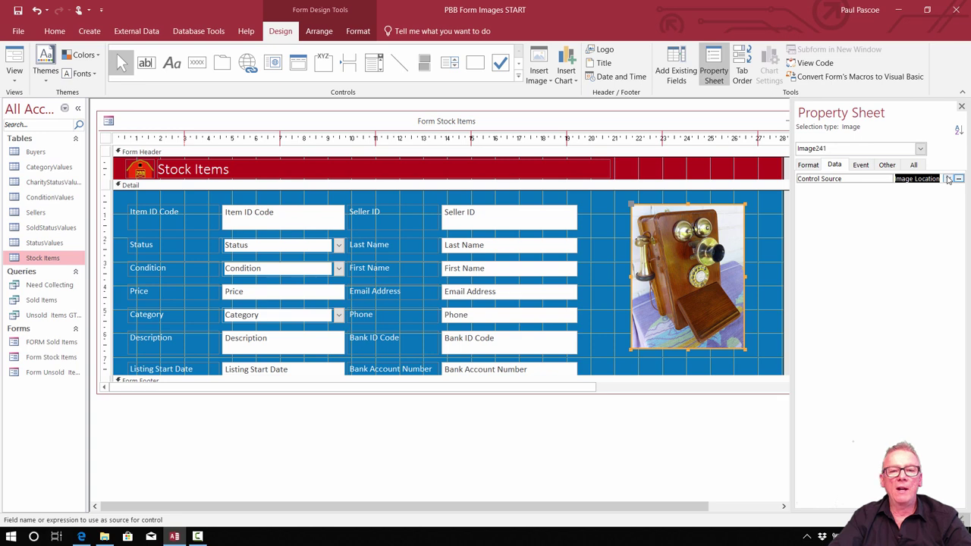
Step: Show Form Stock Items in Form View and page through to record 9, checking each item's picture
left_click(15, 79)
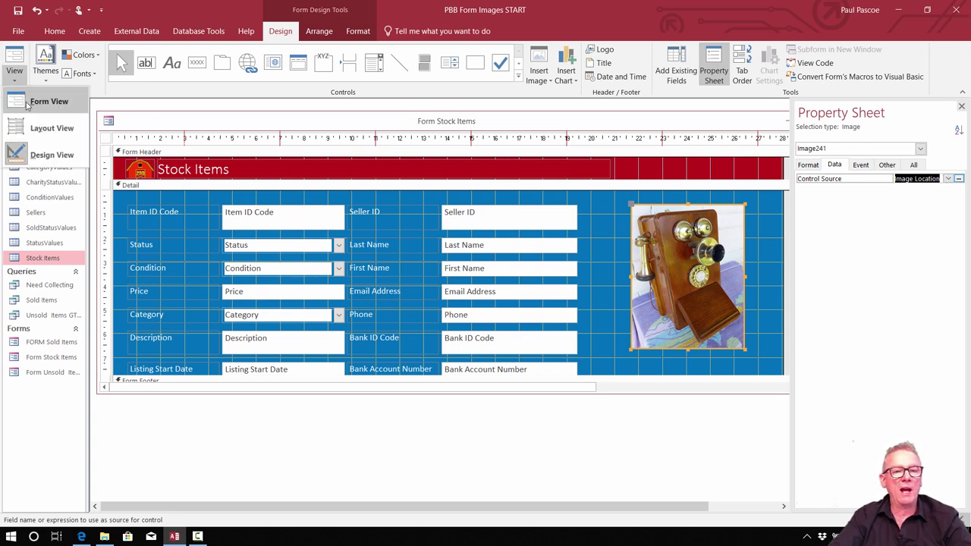
left_click(27, 106)
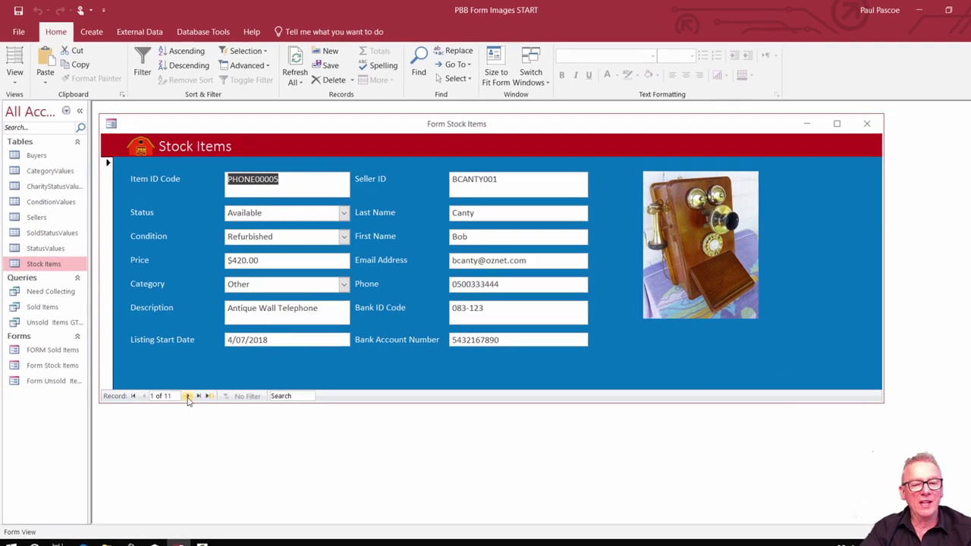
left_click(187, 395)
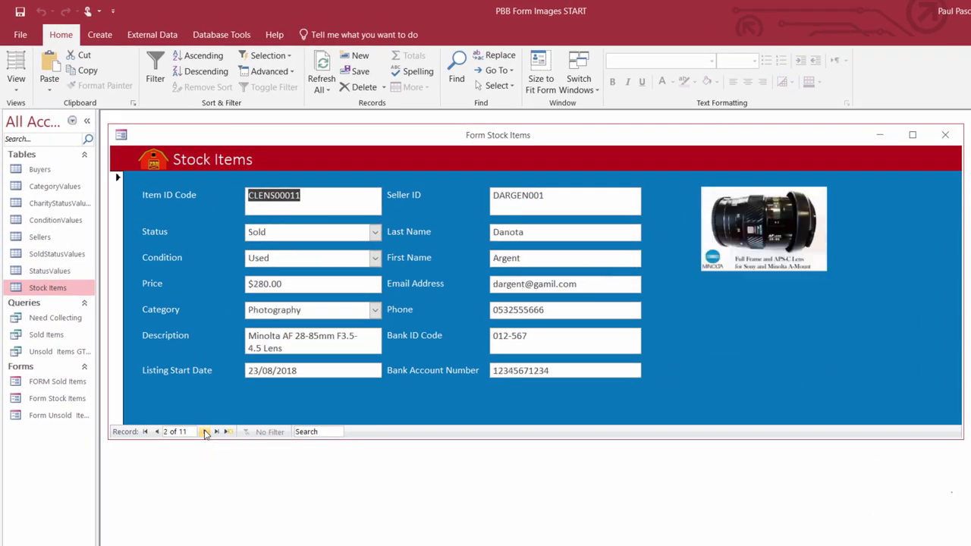
left_click(205, 432)
left_click(205, 431)
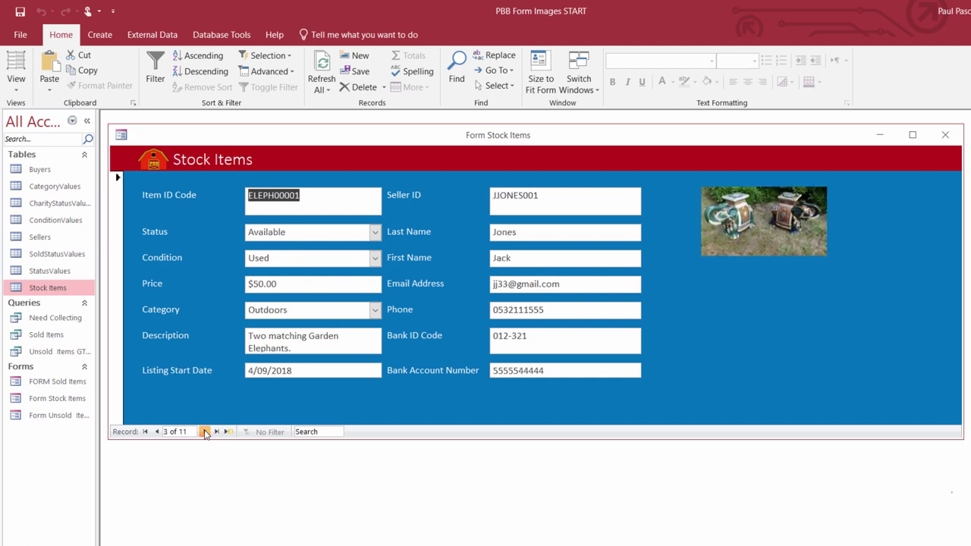
left_click(205, 431)
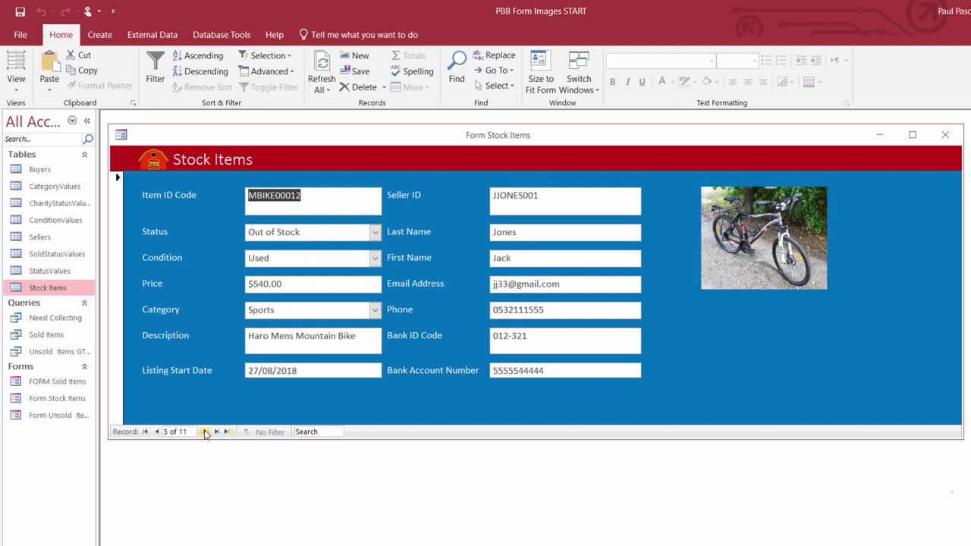
left_click(204, 432)
left_click(205, 431)
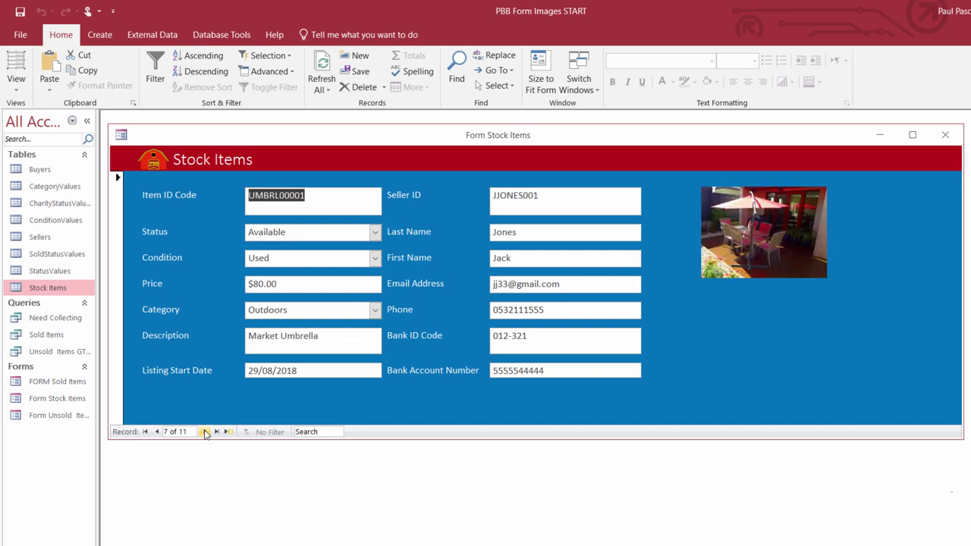
left_click(205, 432)
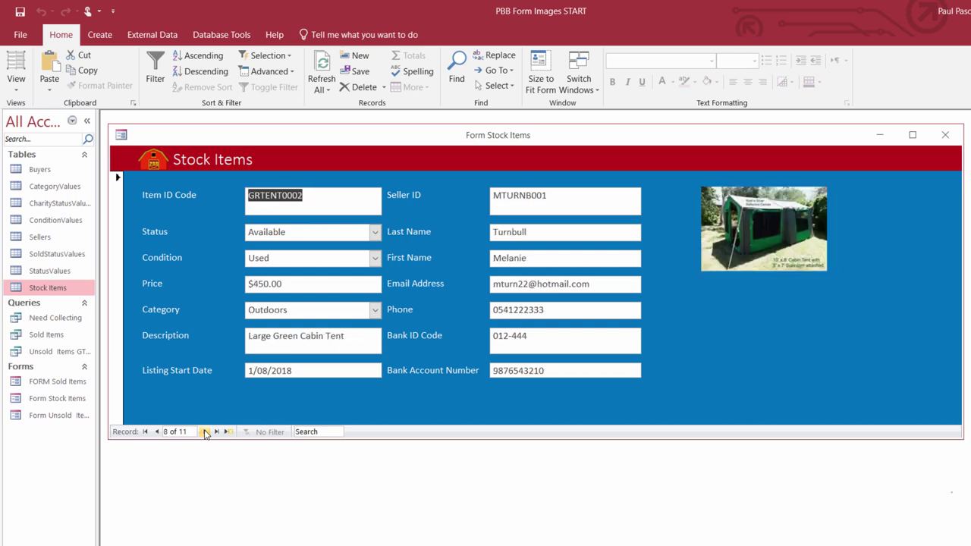
left_click(205, 432)
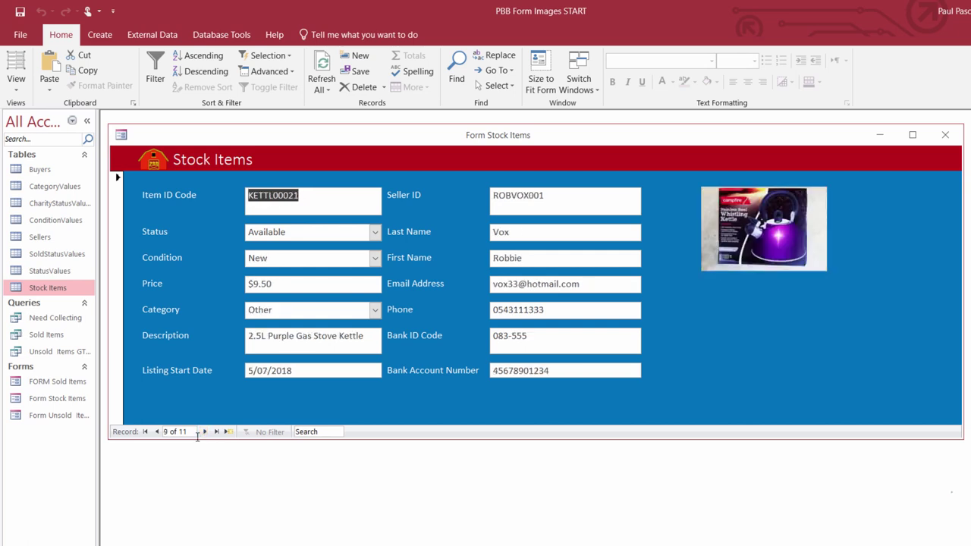
Step: In Layout View, resize the picture control to about 6.8 cm wide and 5.3 cm high, positioned about 21 cm from the form's left edge
left_click(19, 91)
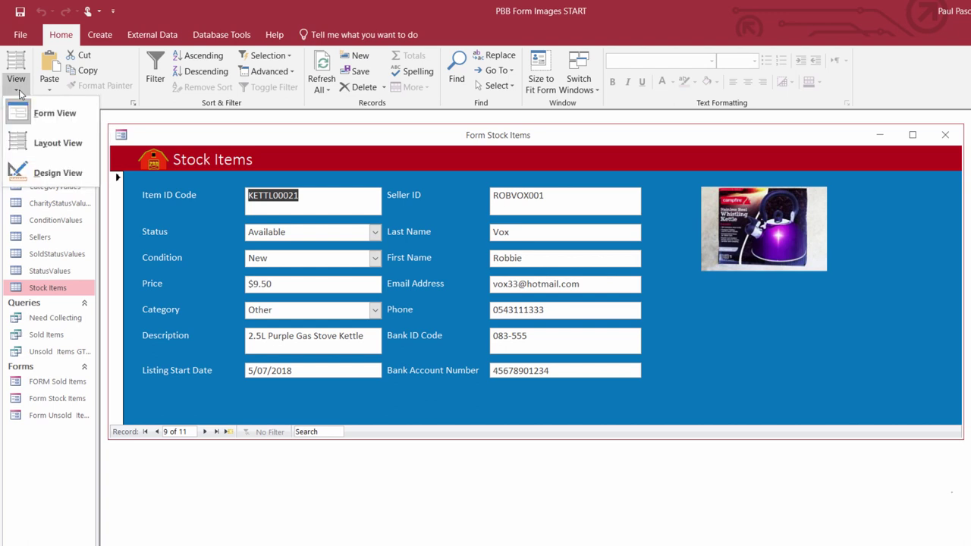
left_click(57, 143)
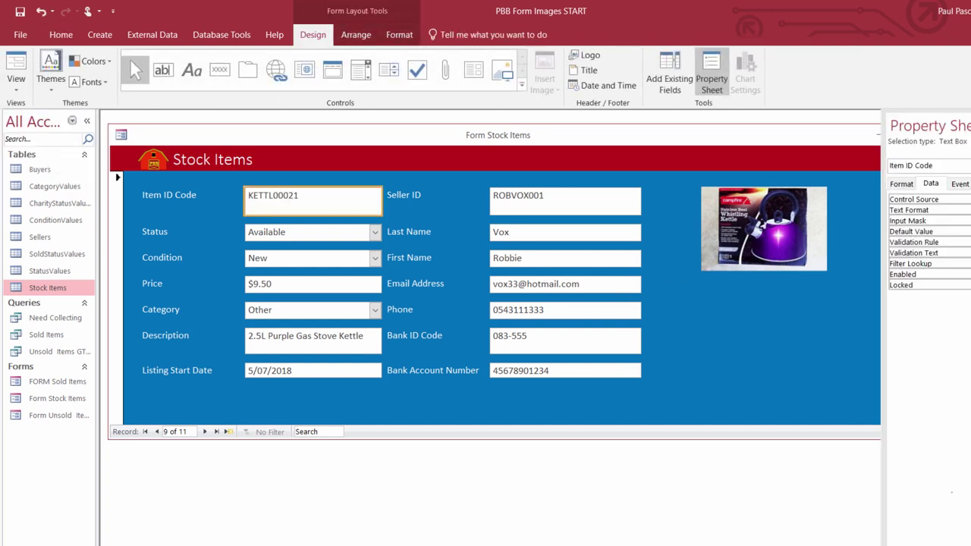
left_click(740, 226)
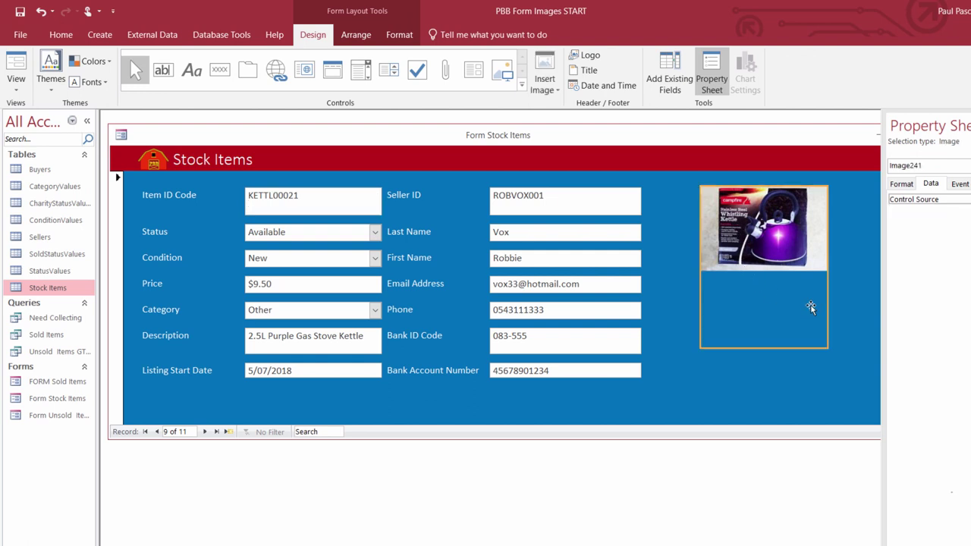
left_click_drag(827, 300, 865, 298)
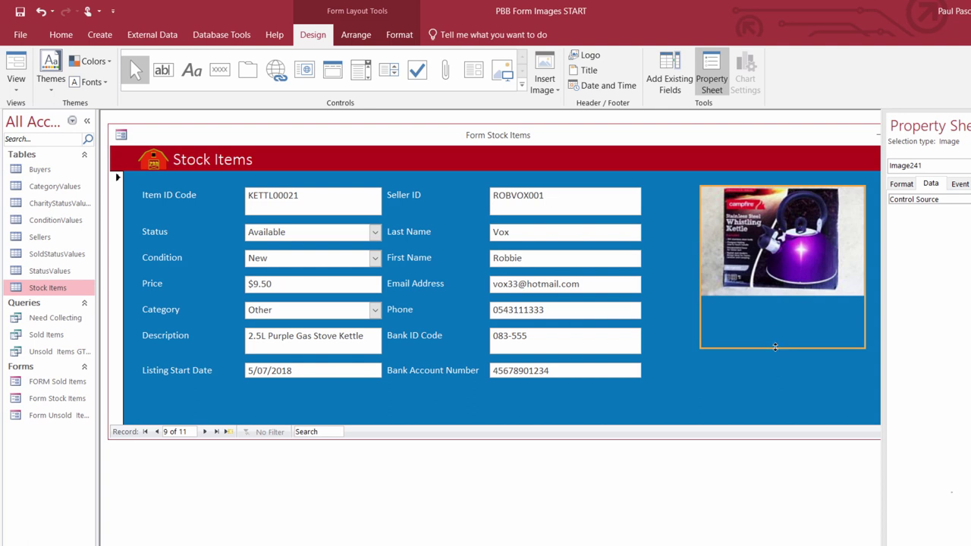
left_click_drag(774, 347, 774, 329)
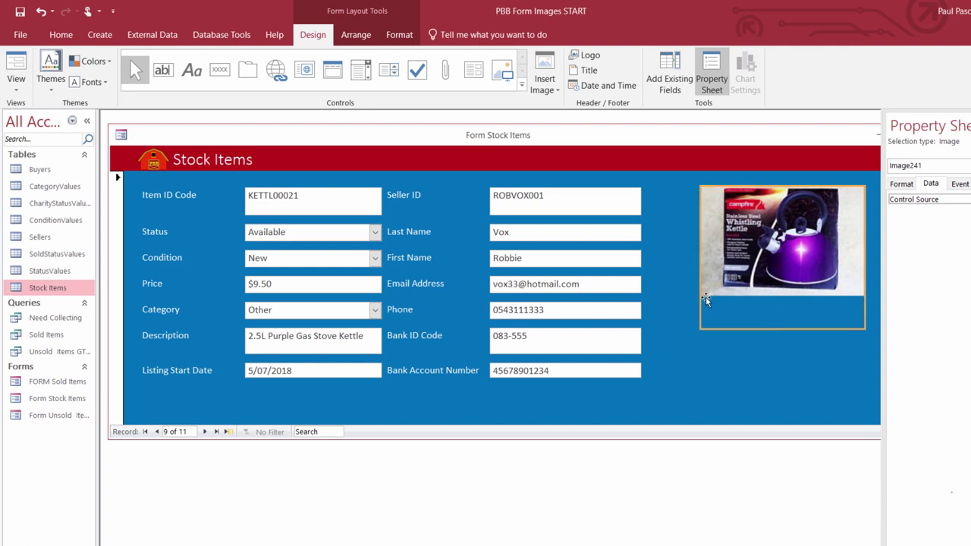
left_click_drag(706, 300, 681, 298)
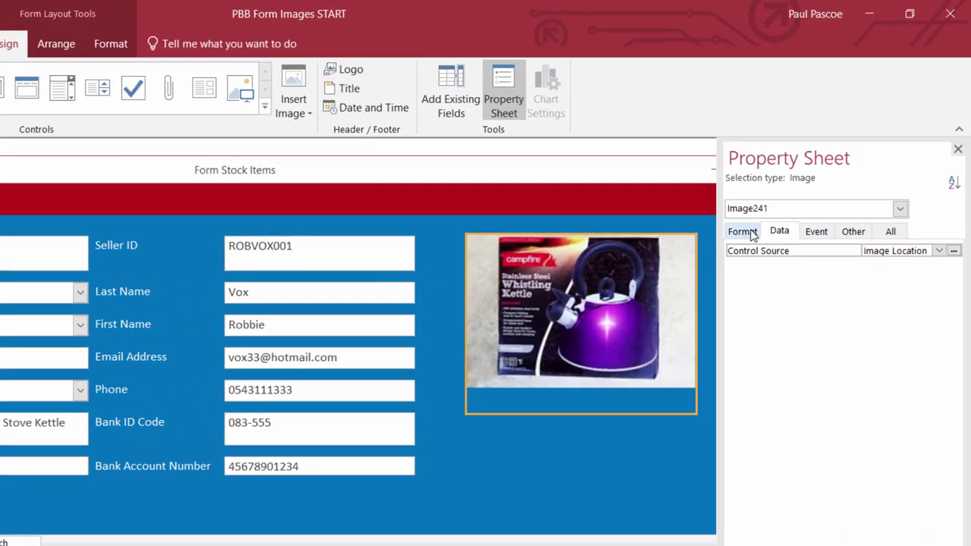
Step: Try the Stretch size mode on the picture and check how it renders the pictures of other records
left_click(816, 166)
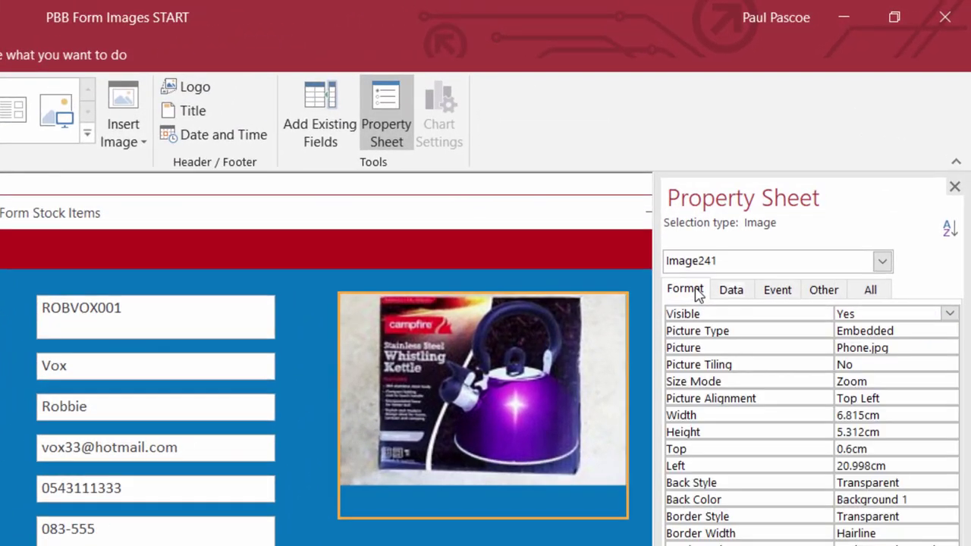
left_click(698, 383)
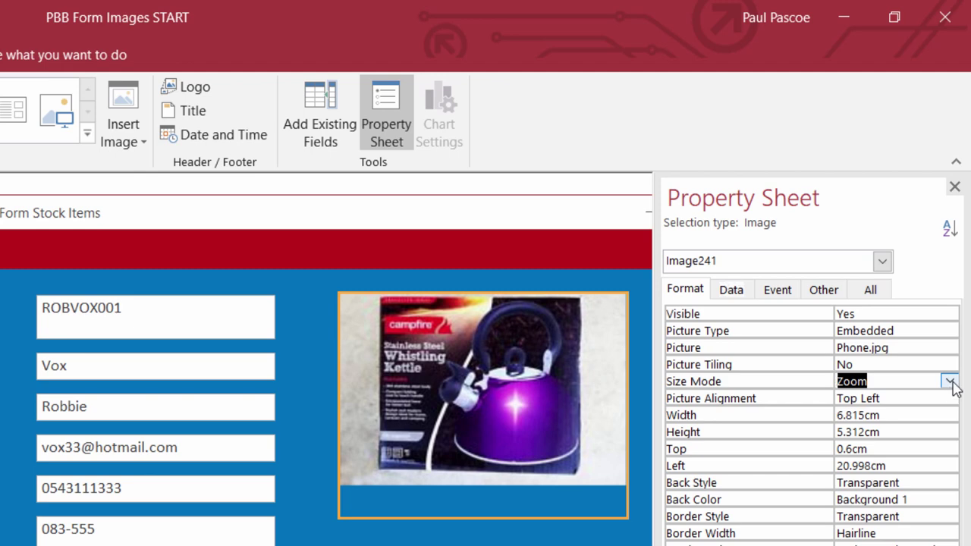
left_click(950, 381)
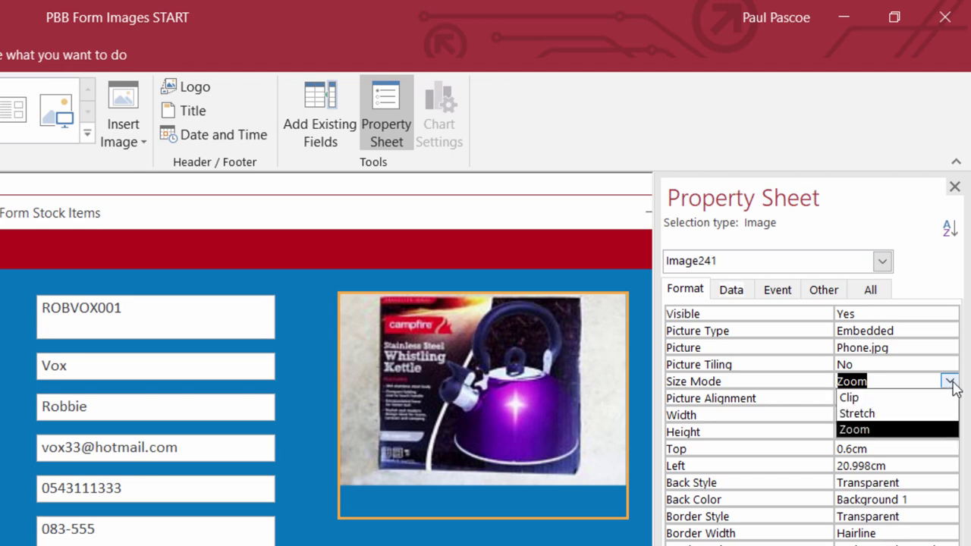
left_click(882, 414)
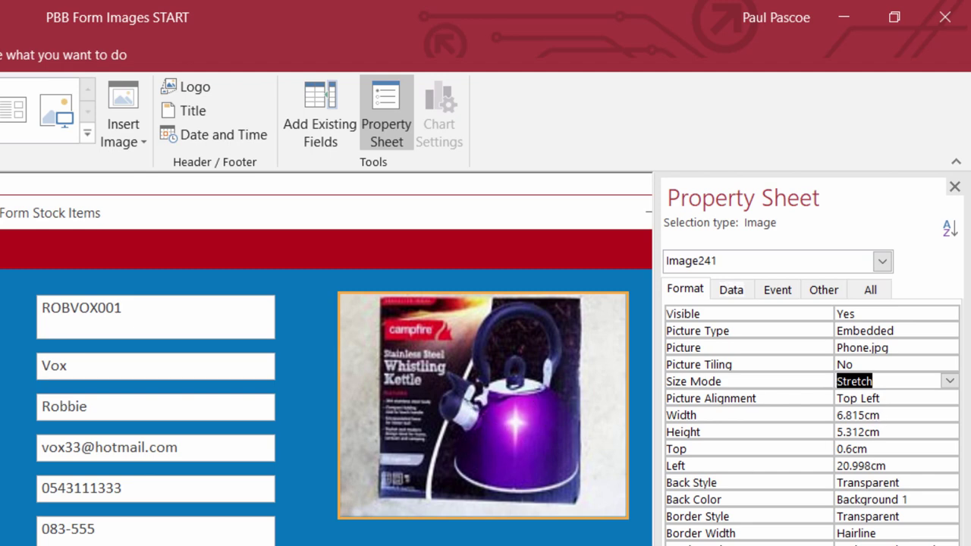
key("Page_Down")
key("Page_Down")
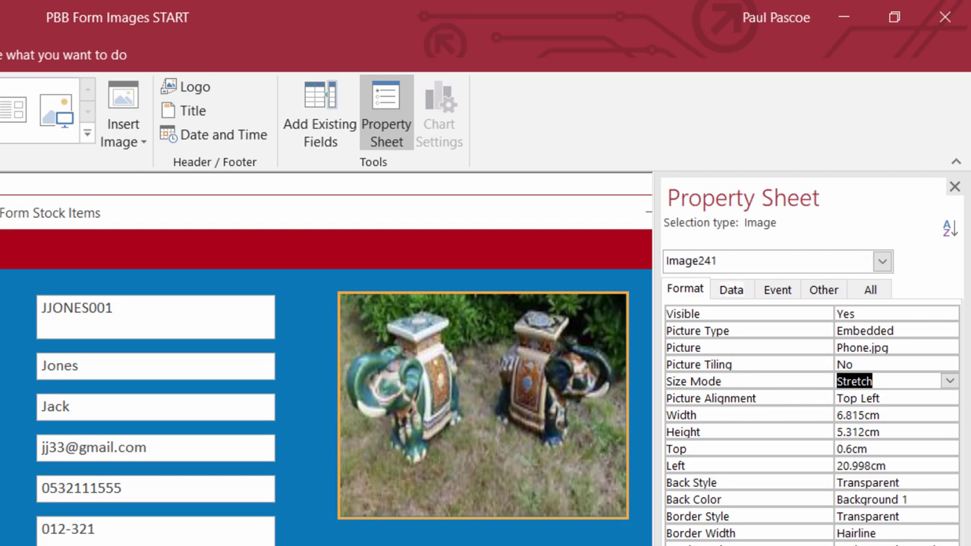
key("Page_Down")
key("Page_Down")
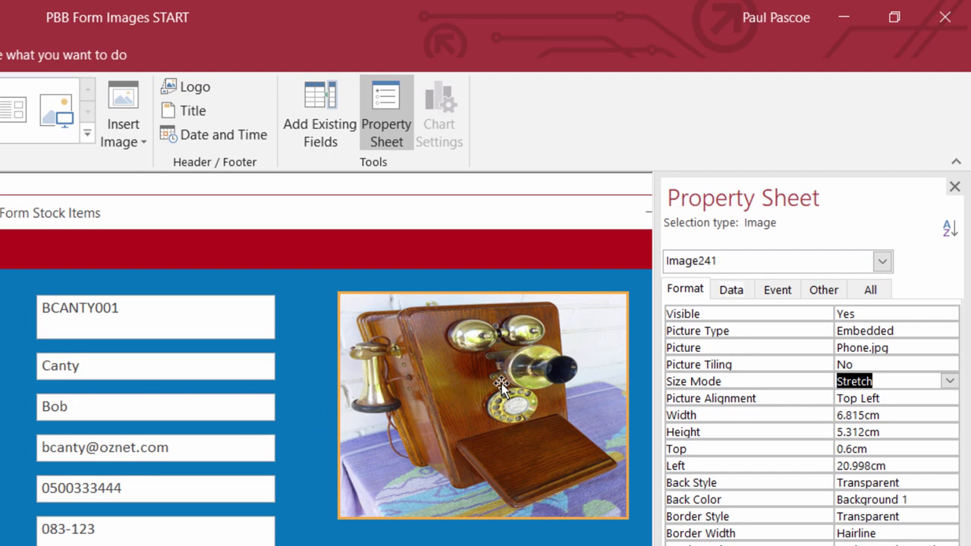
Step: Set the picture's Size Mode to Zoom and increase its height to about 7.1 cm
left_click(950, 383)
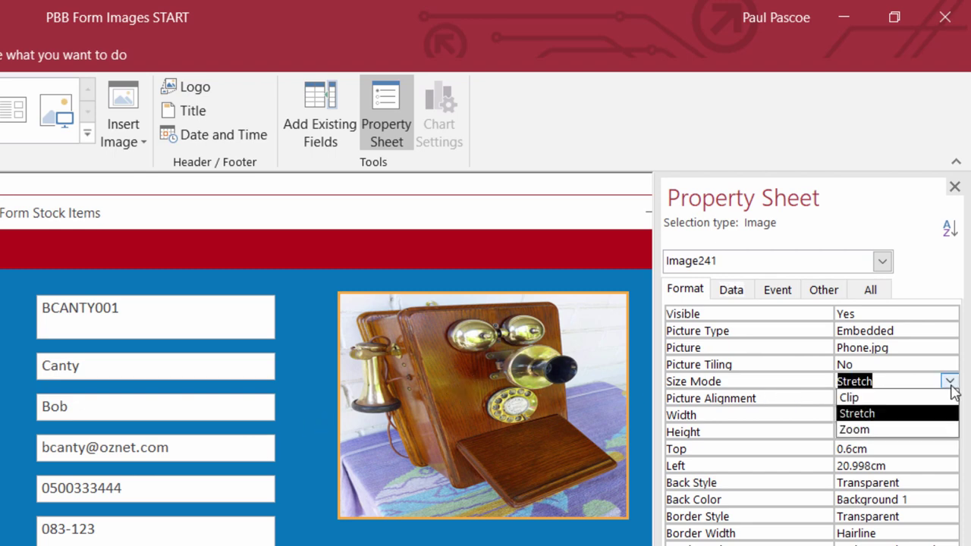
left_click(888, 429)
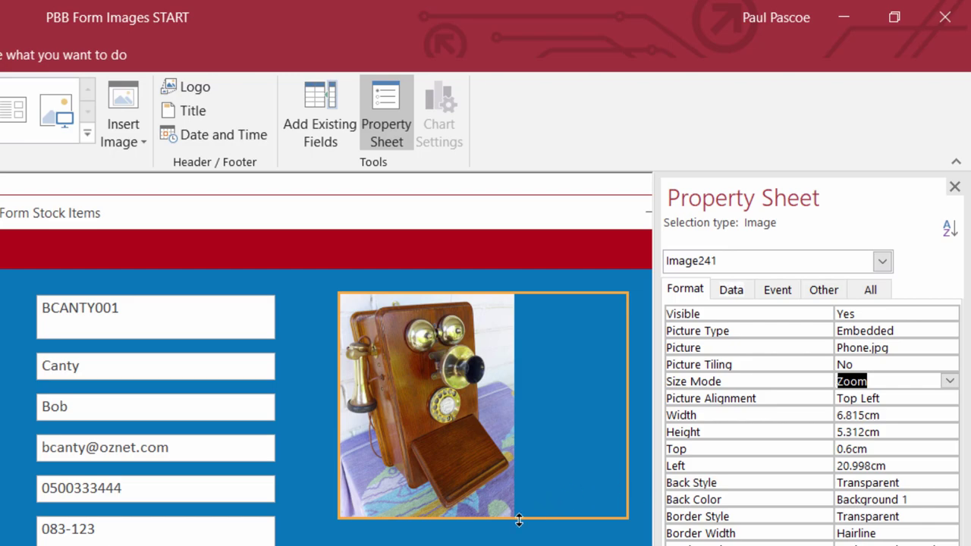
left_click_drag(494, 517, 494, 545)
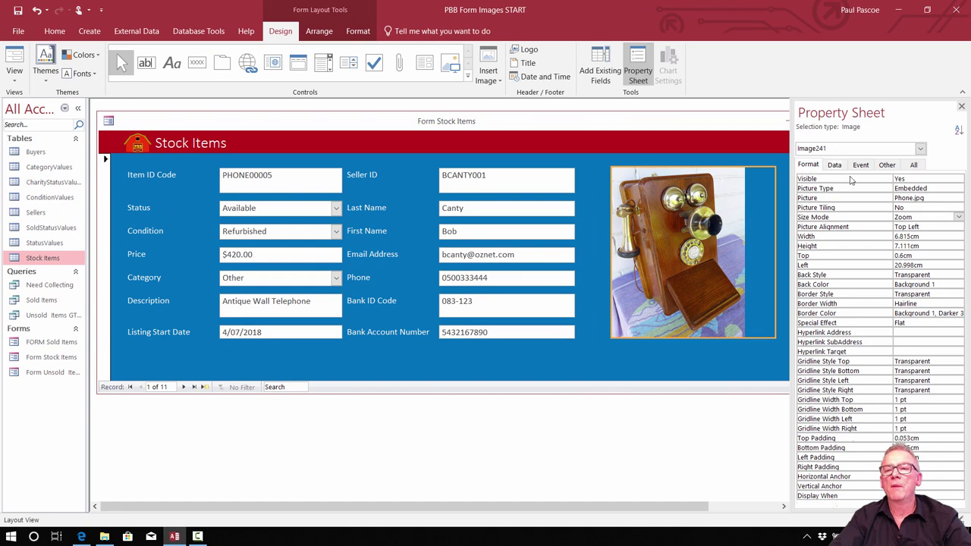
Step: Close the property sheet and show Form Stock Items in Form View
left_click(961, 106)
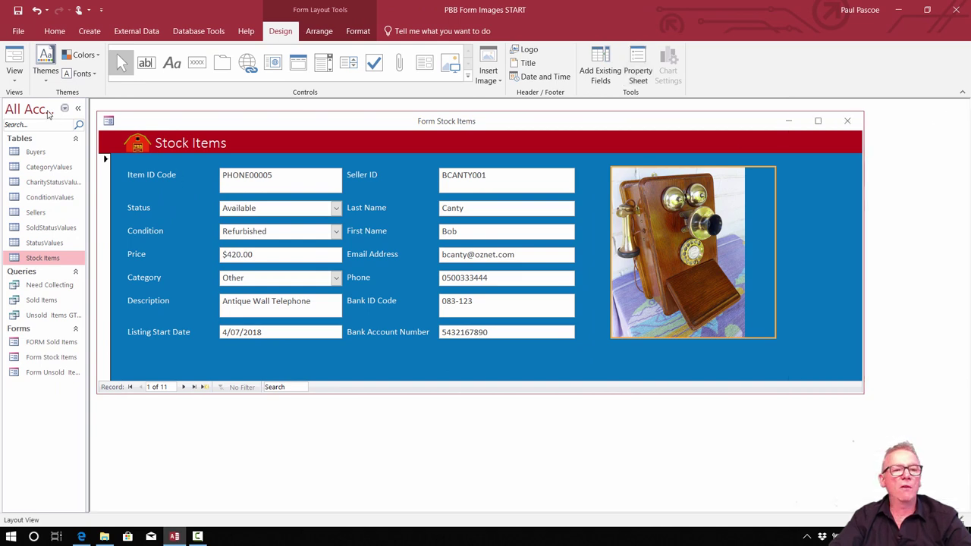
left_click(15, 76)
left_click(38, 99)
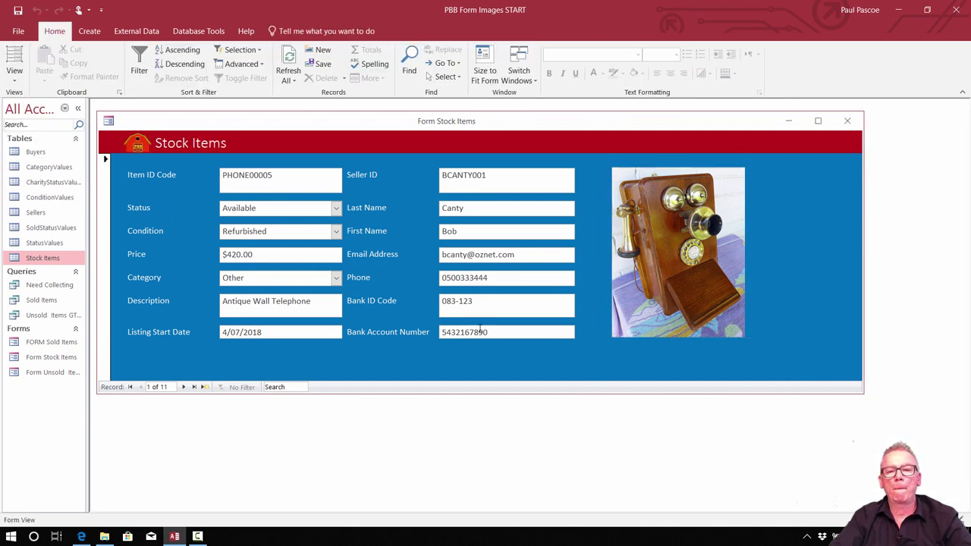
Step: Page through all the stock item records up to the blank new record, checking how each resized picture fits
left_click(183, 387)
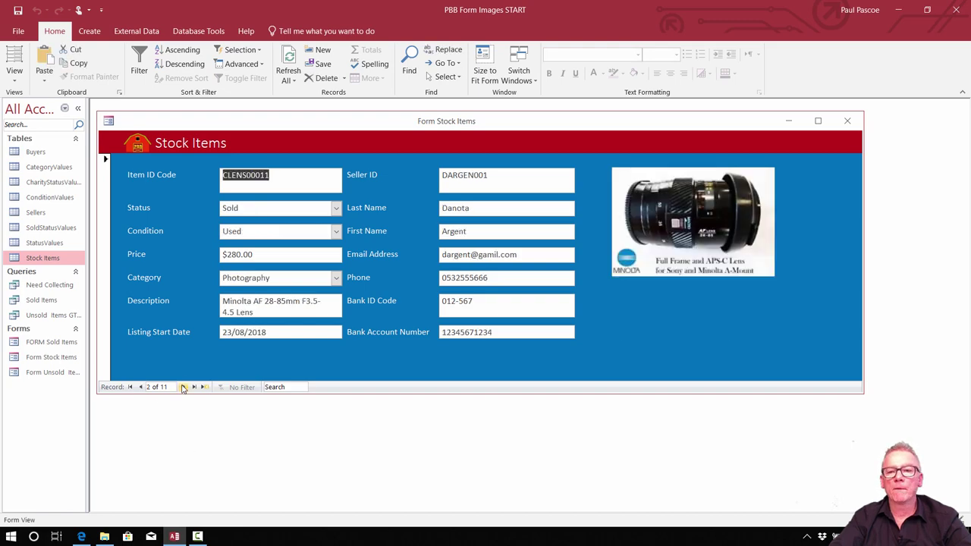
left_click(183, 387)
left_click(183, 386)
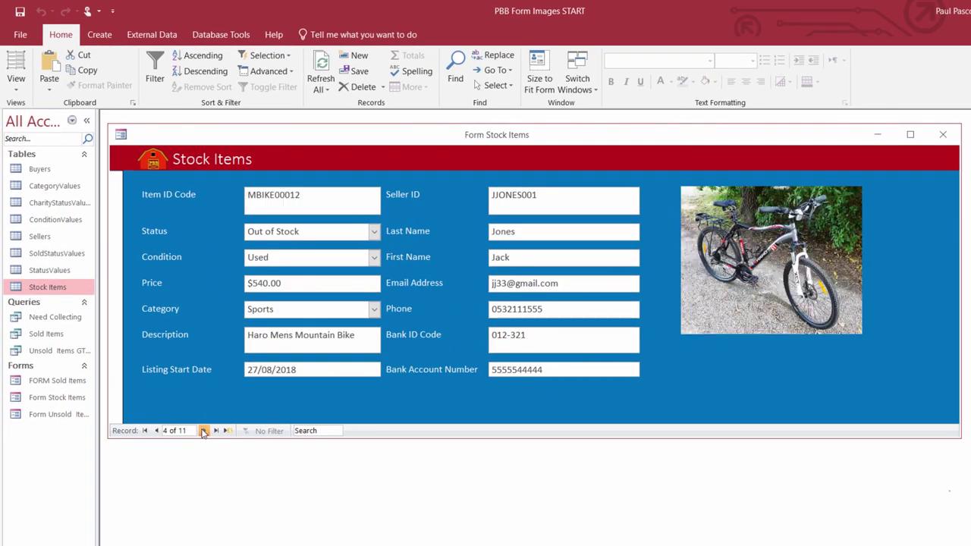
left_click(203, 430)
left_click(203, 430)
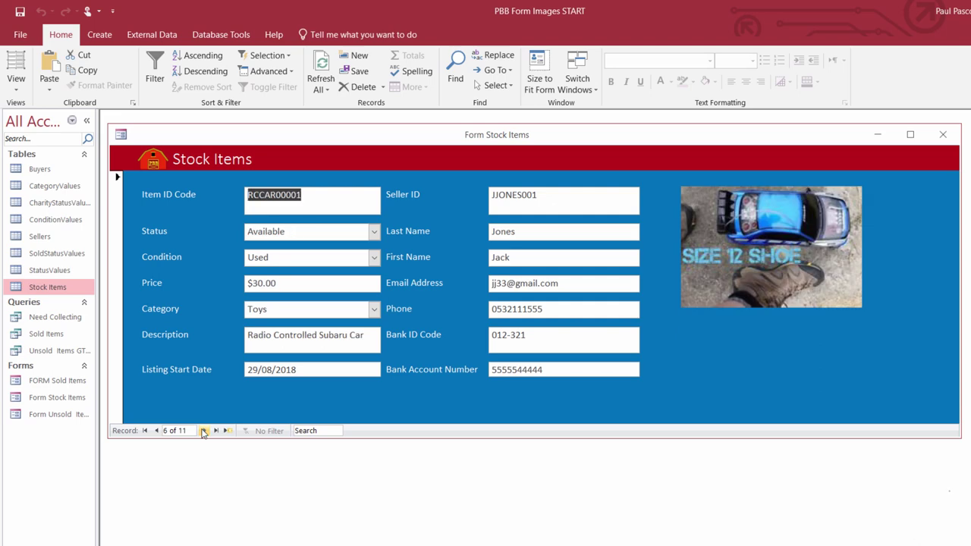
left_click(203, 430)
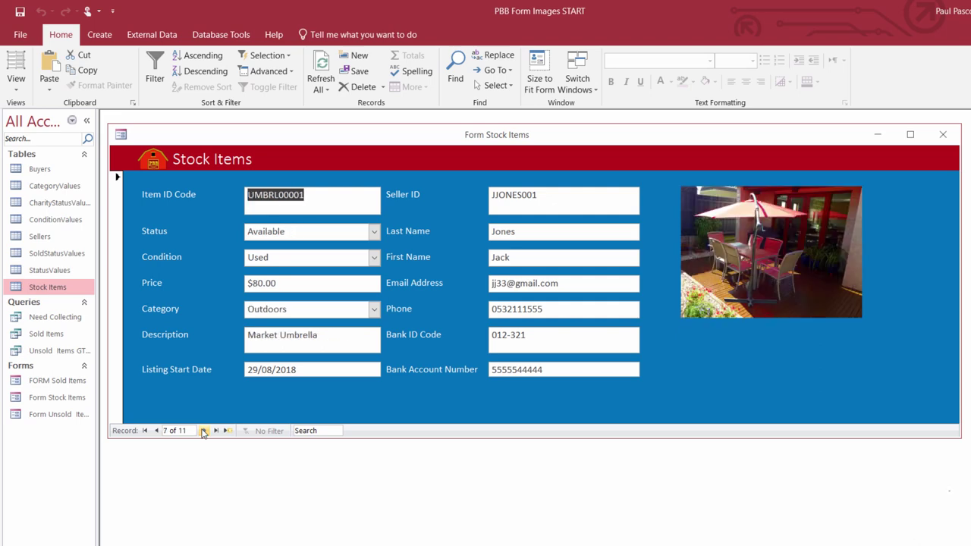
left_click(203, 430)
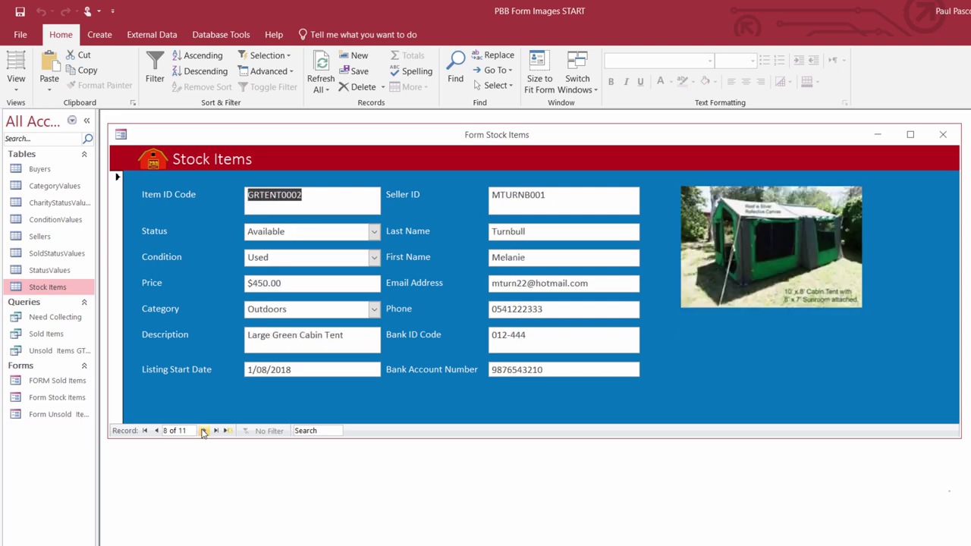
left_click(204, 430)
left_click(203, 430)
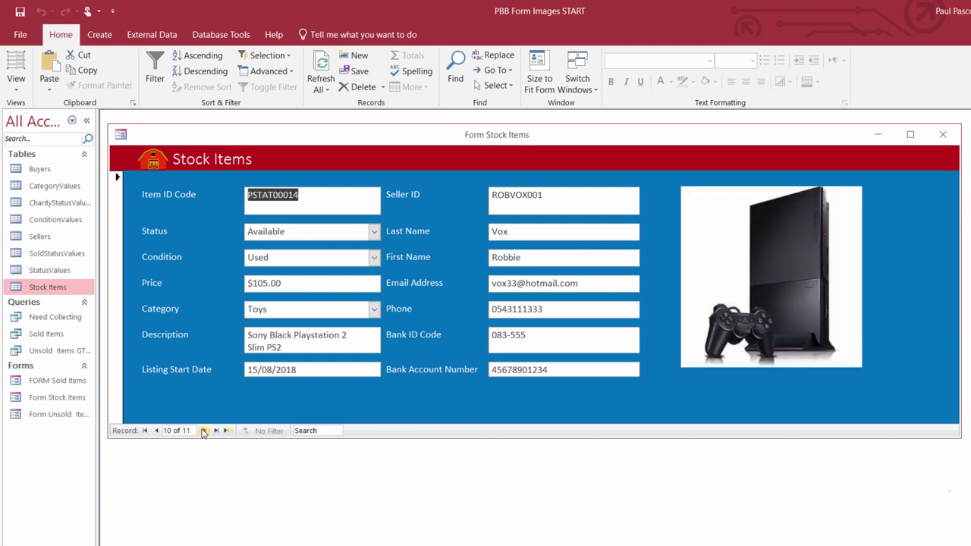
left_click(203, 430)
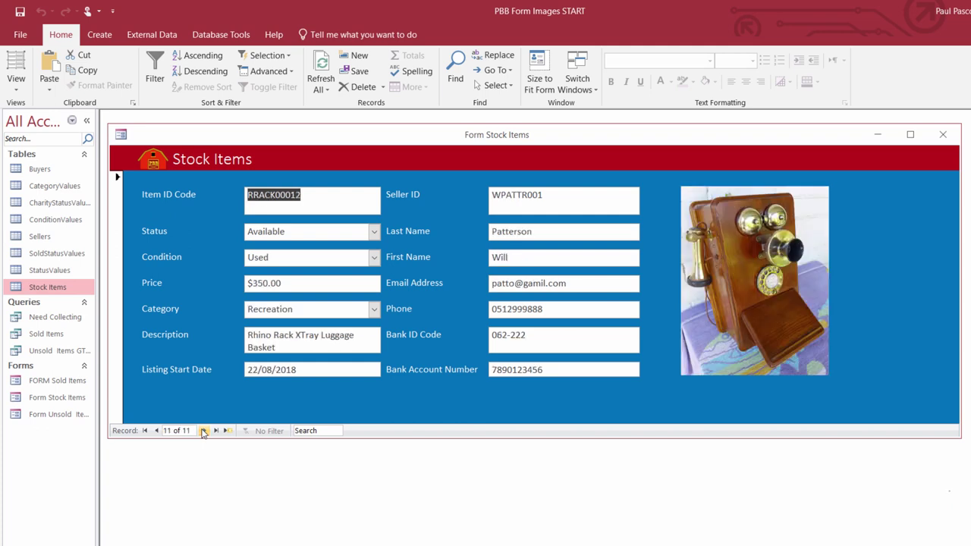
left_click(203, 430)
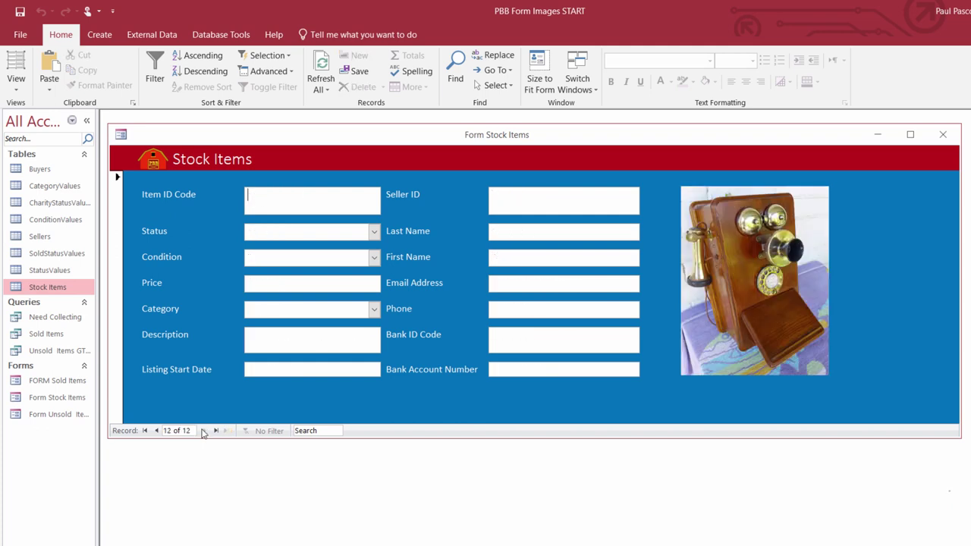
Step: Go back through the stock item records to the first one
left_click(157, 430)
left_click(157, 430)
left_click(157, 430)
left_click(156, 430)
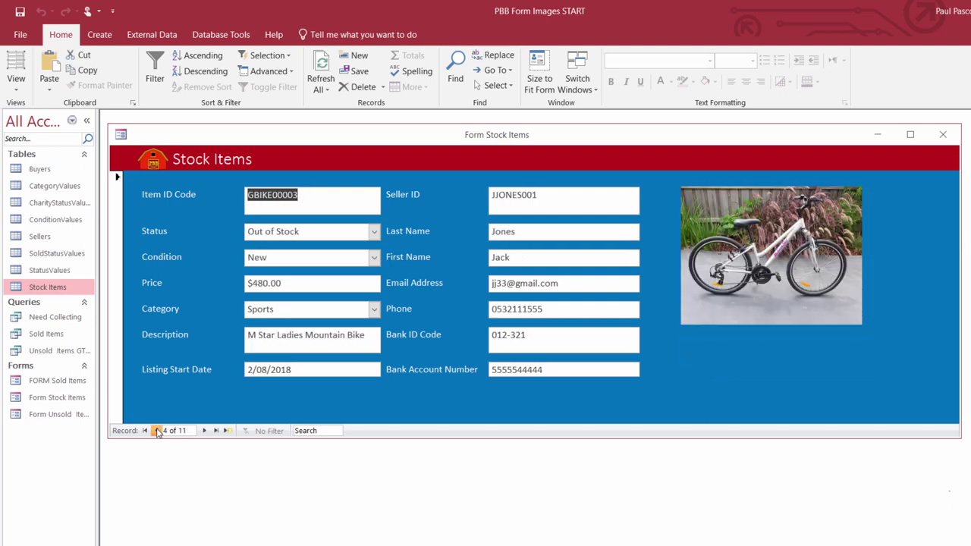
left_click(157, 430)
left_click(157, 430)
left_click(157, 430)
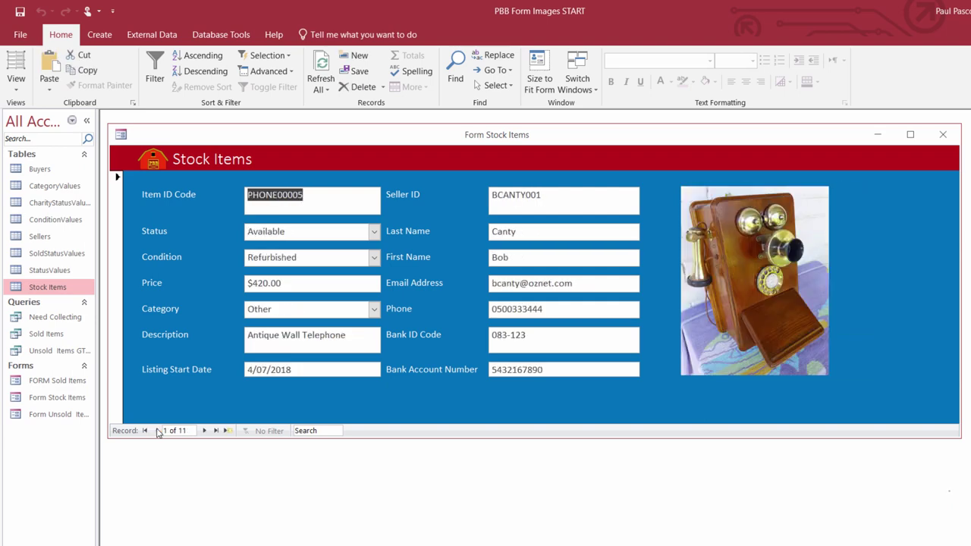